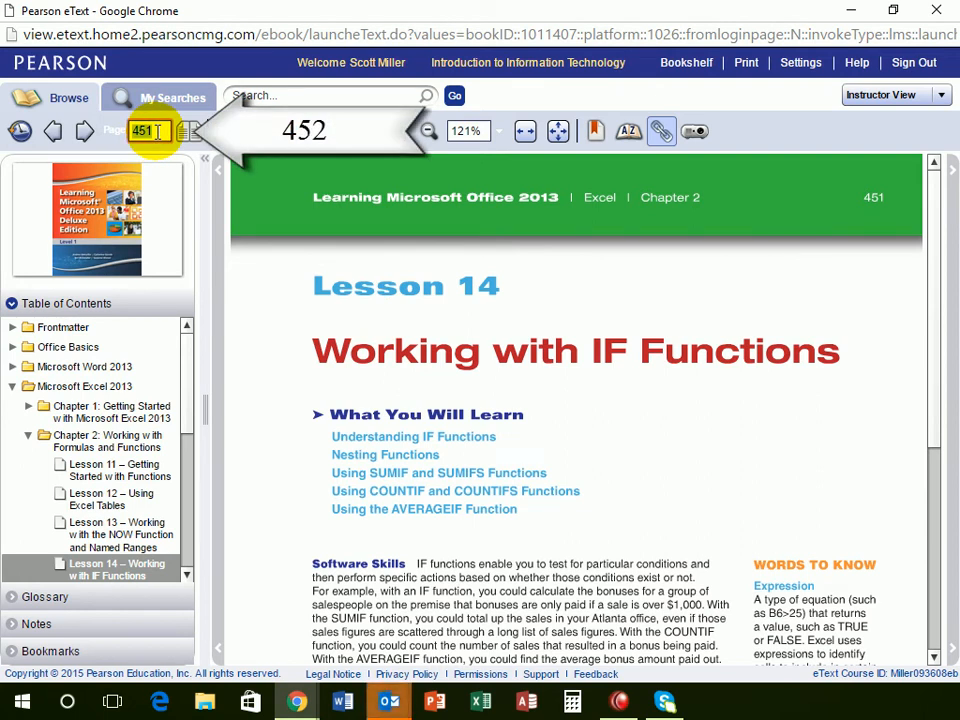
Turn the eText to page 452 and minimize the browser window.
type("45")
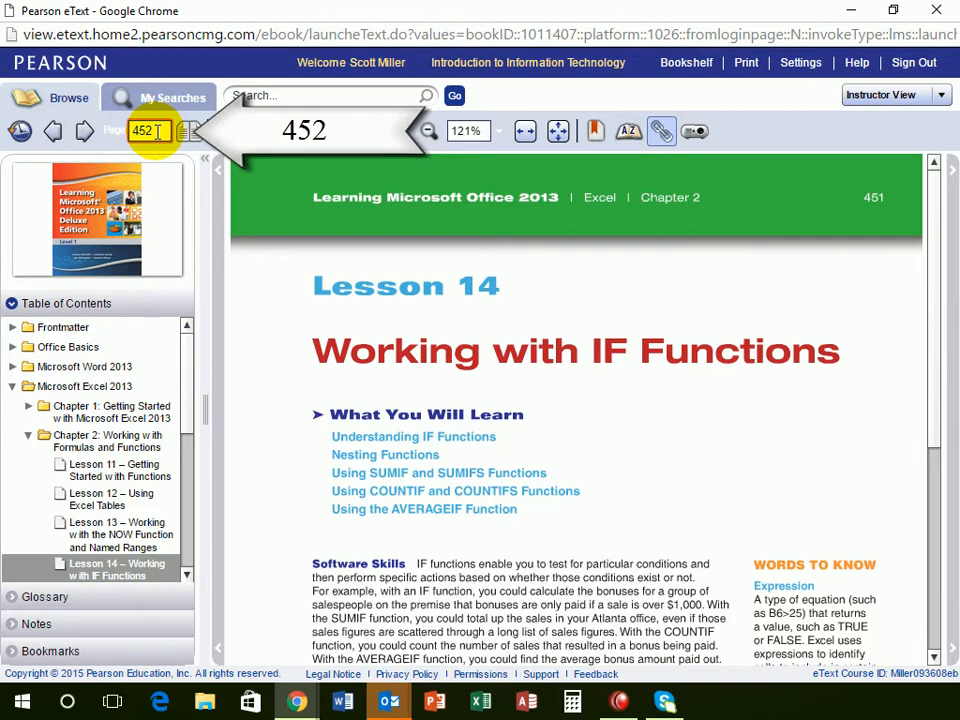
key("Return")
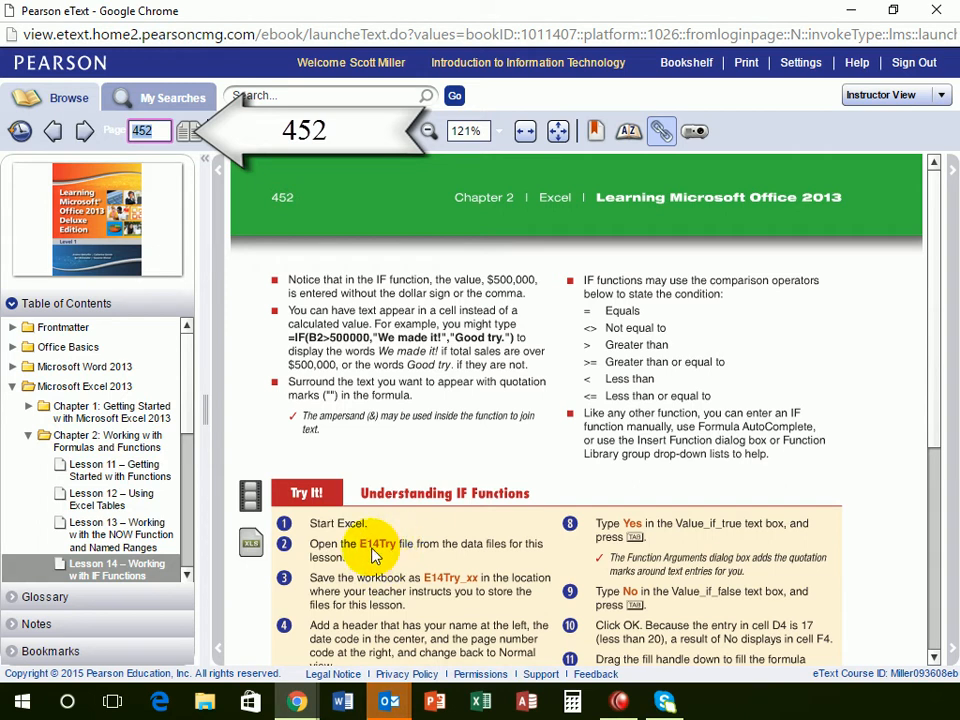
left_click(851, 10)
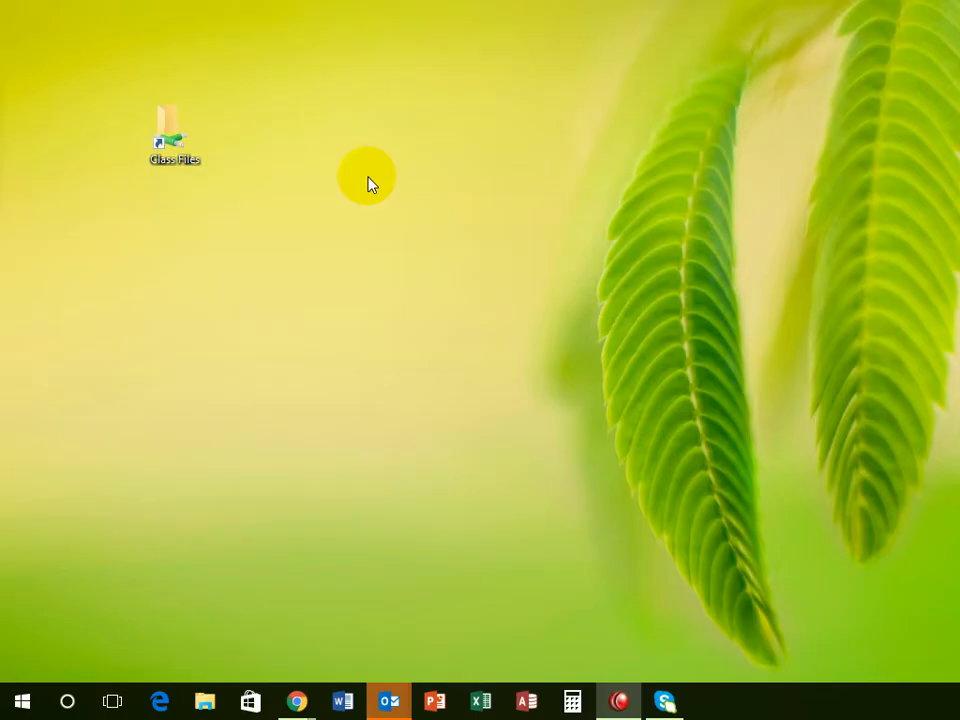
Open the E14Try workbook from the Chapter2 folder under Class Files, IIT, Excel.
double_click(174, 148)
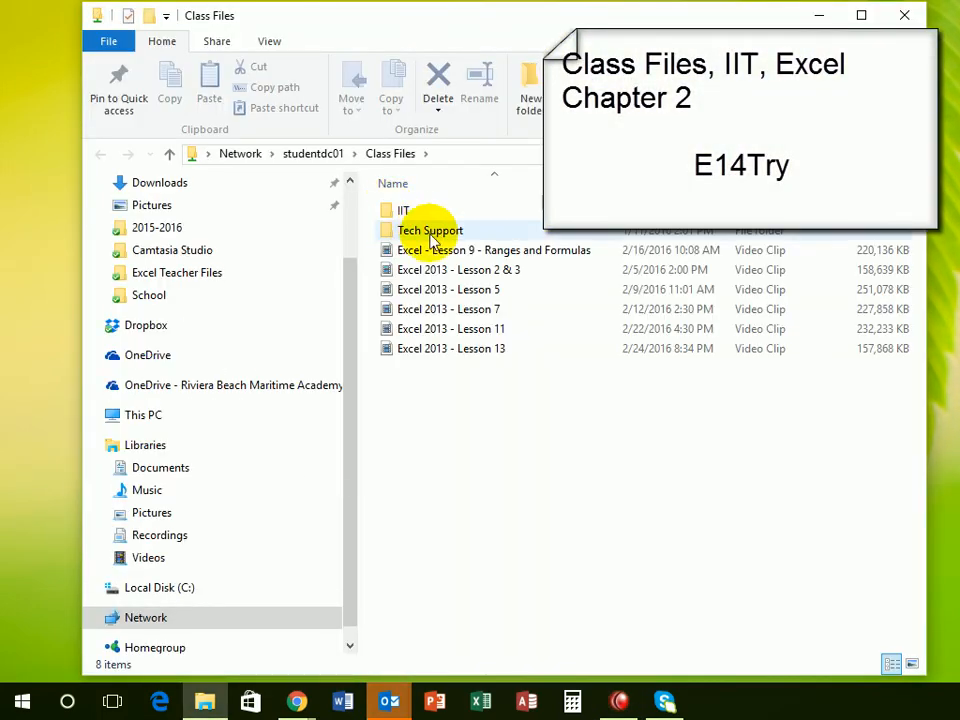
double_click(398, 209)
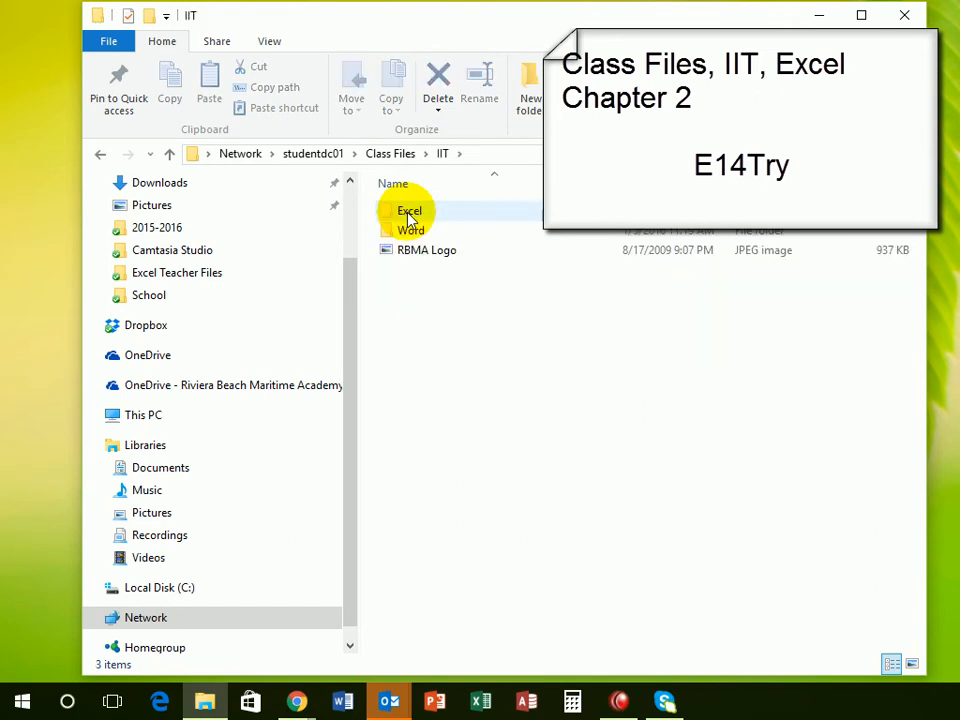
double_click(408, 212)
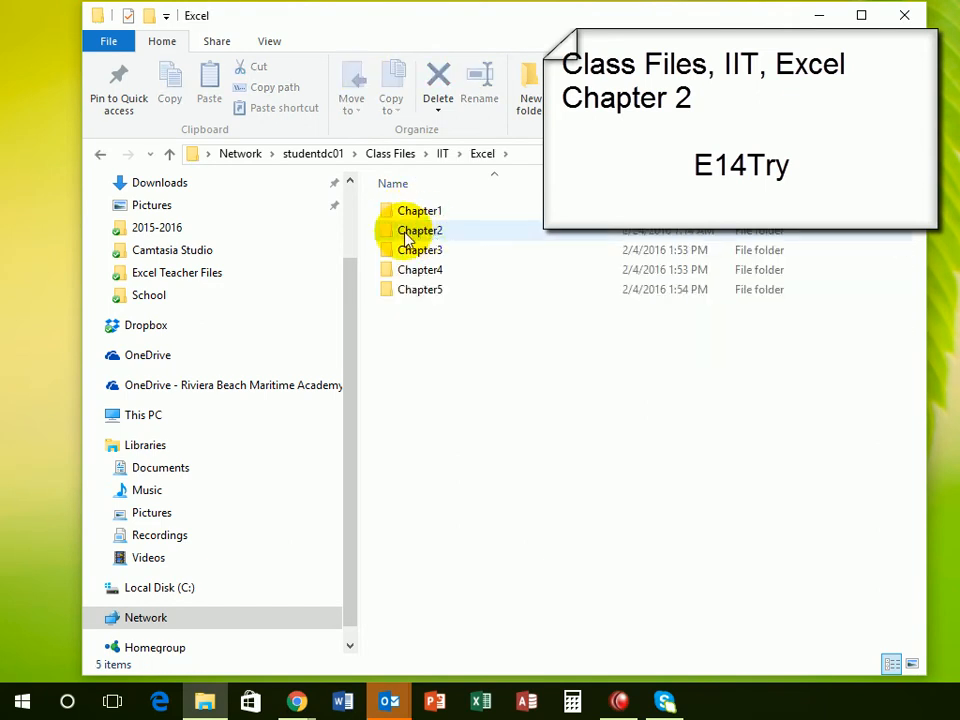
double_click(418, 232)
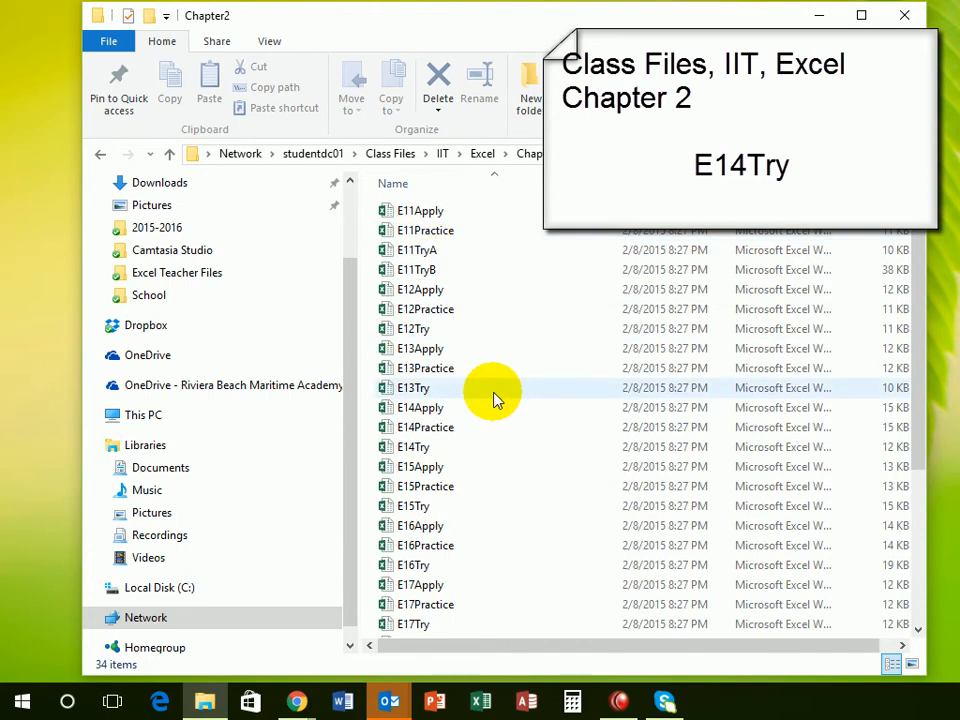
double_click(410, 447)
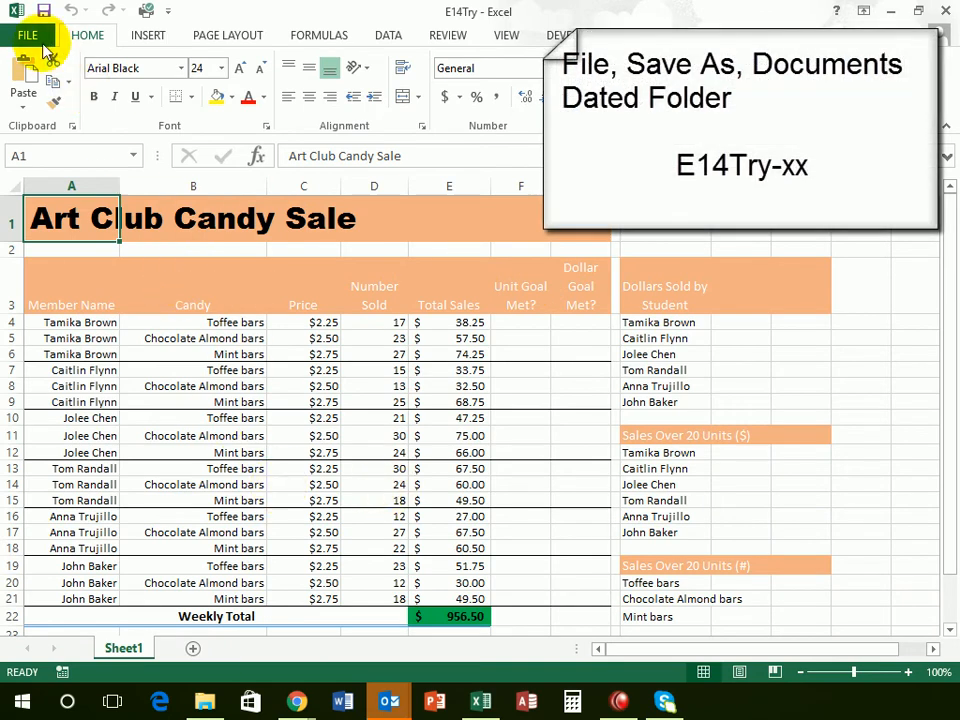
Save the workbook as E14Try-sm in a new folder named March 2 inside Documents.
left_click(30, 36)
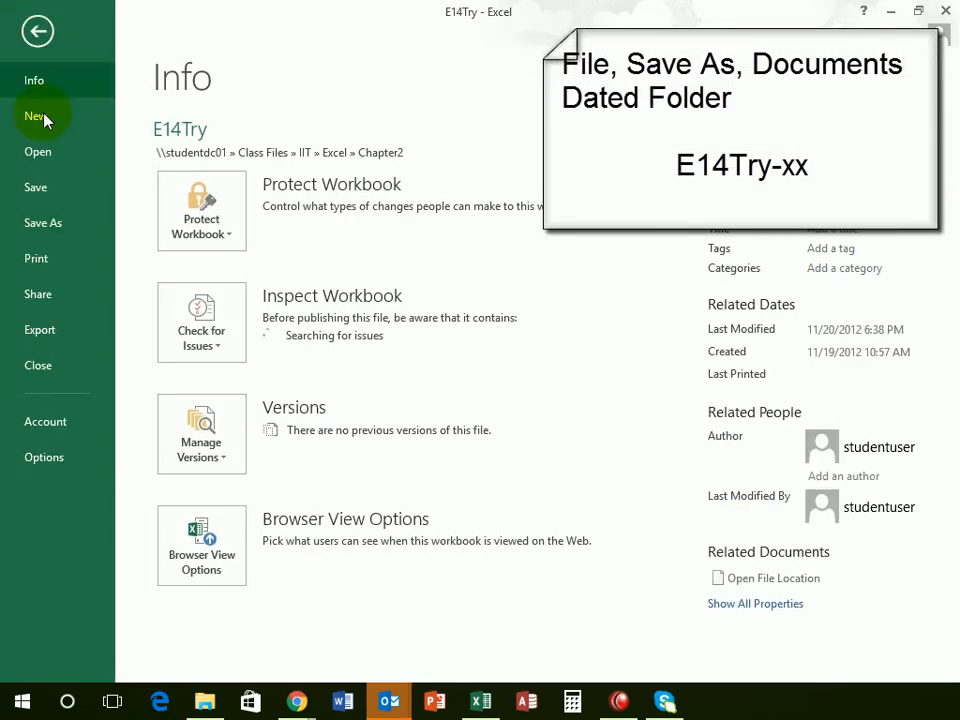
left_click(52, 225)
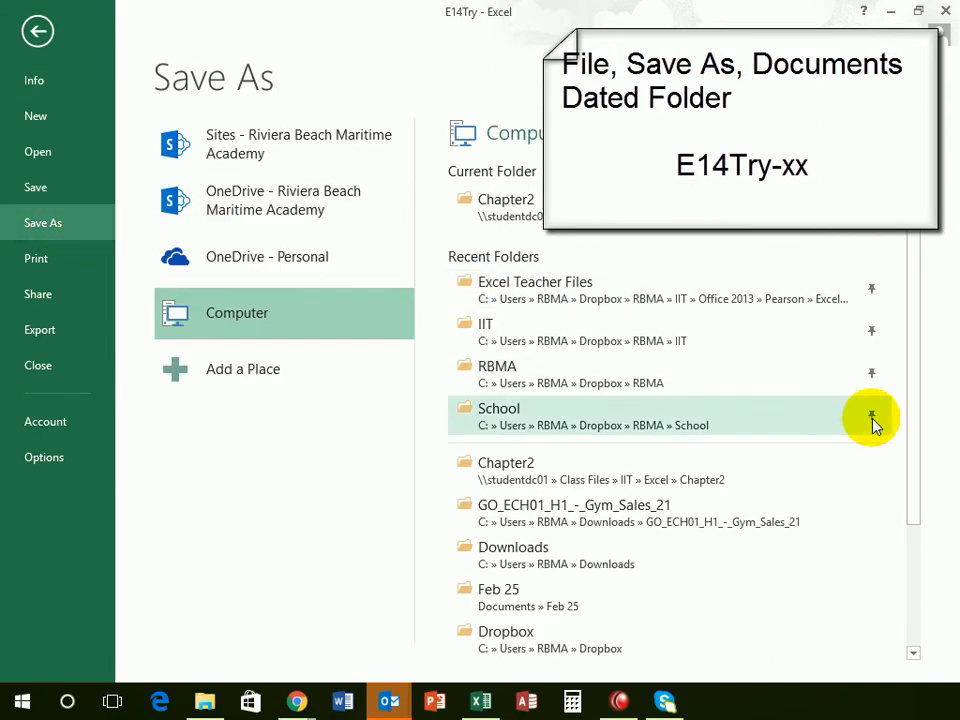
left_click_drag(913, 435, 831, 542)
left_click(595, 523)
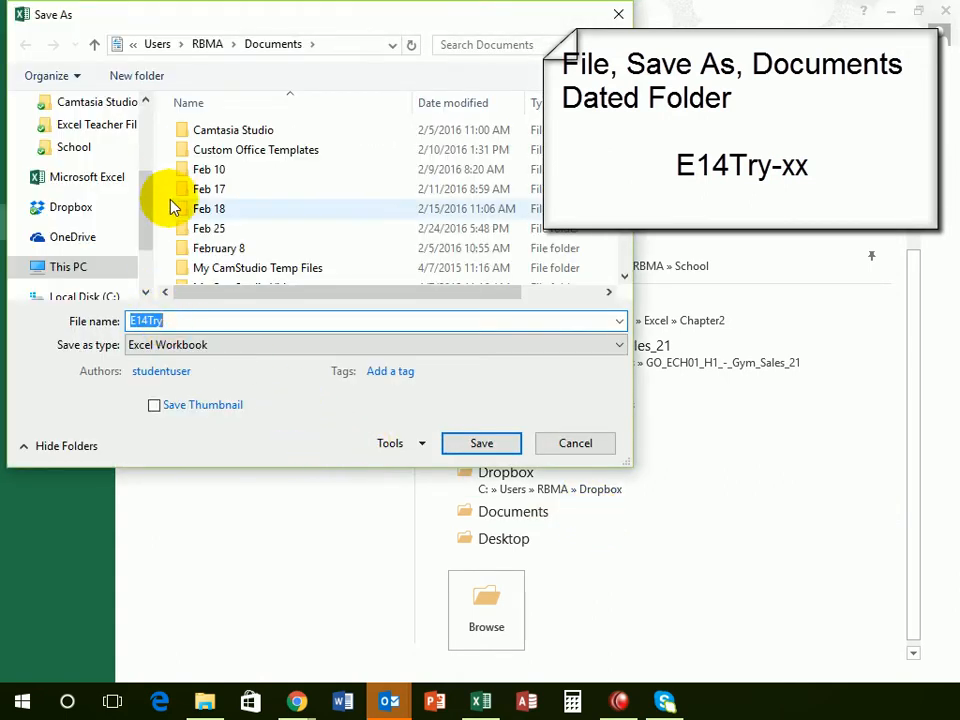
left_click(139, 81)
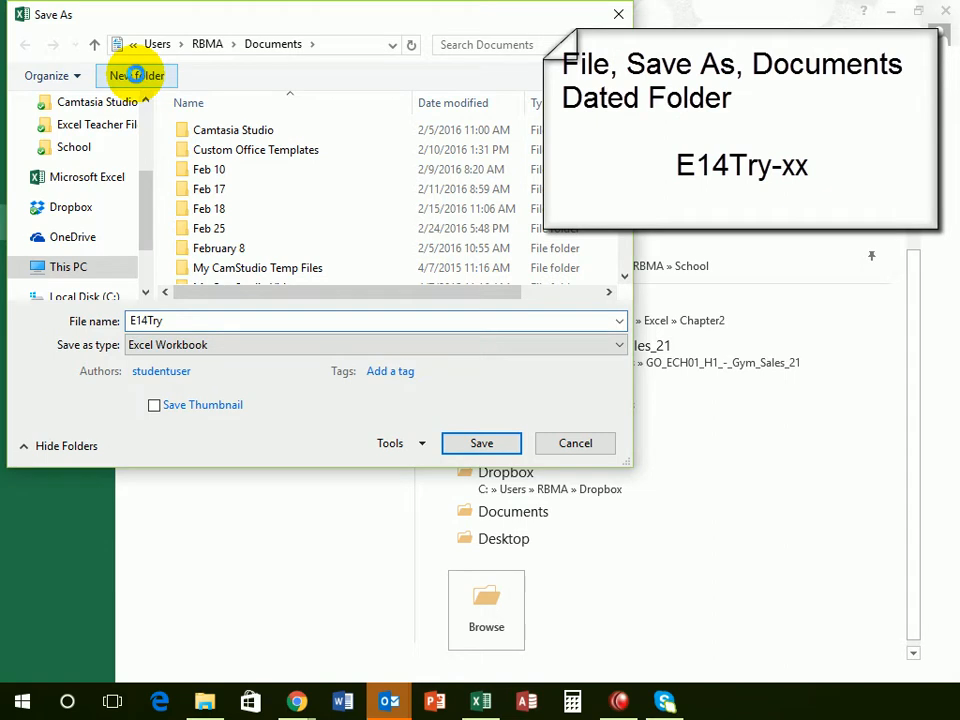
type("March 2")
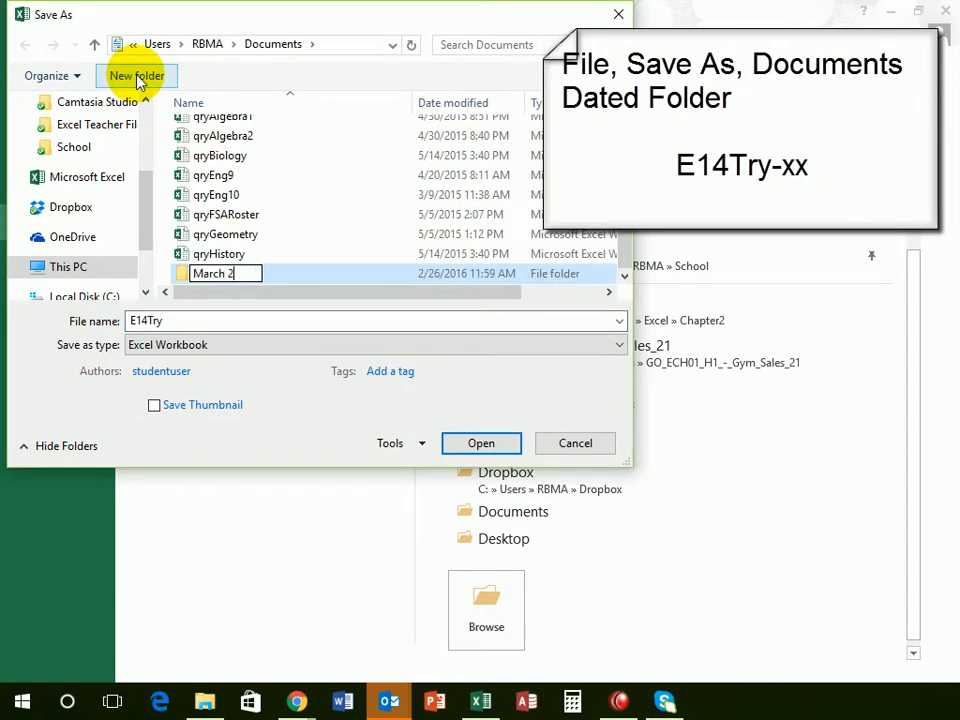
key("Return")
key("Return")
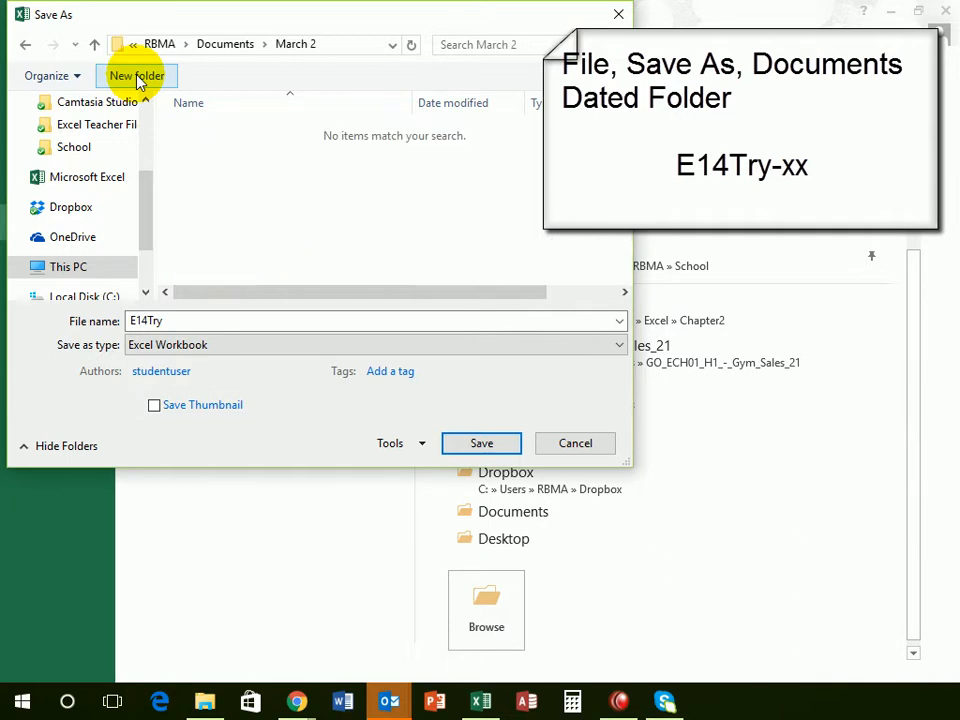
double_click(213, 320)
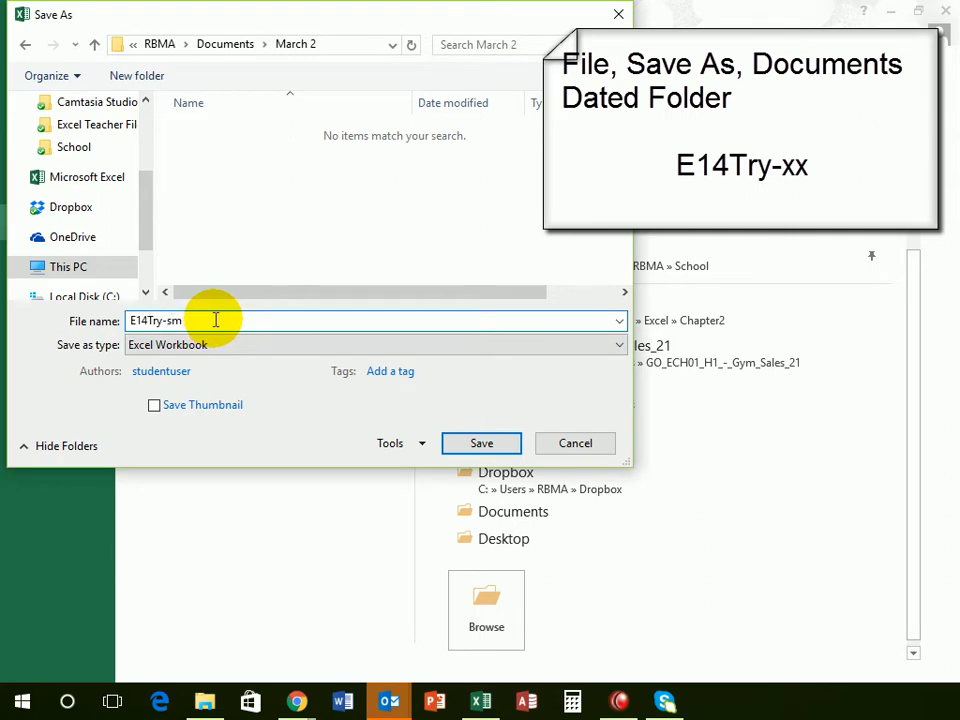
left_click(470, 440)
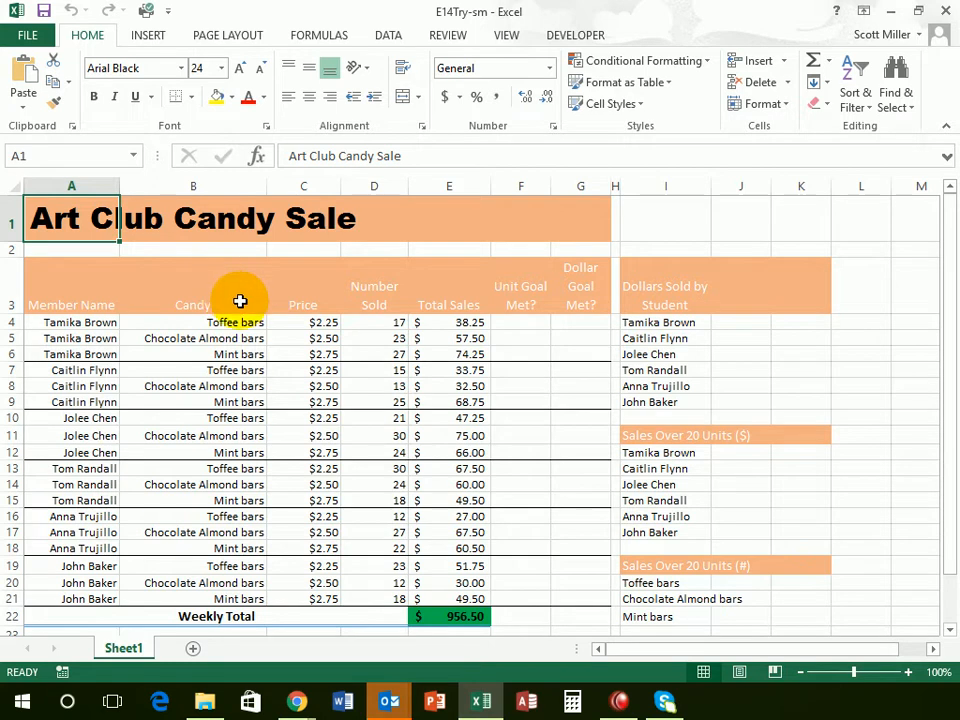
Search for the IF function and insert it in cell F4, the first cell under Unit Goal Met?
left_click(527, 330)
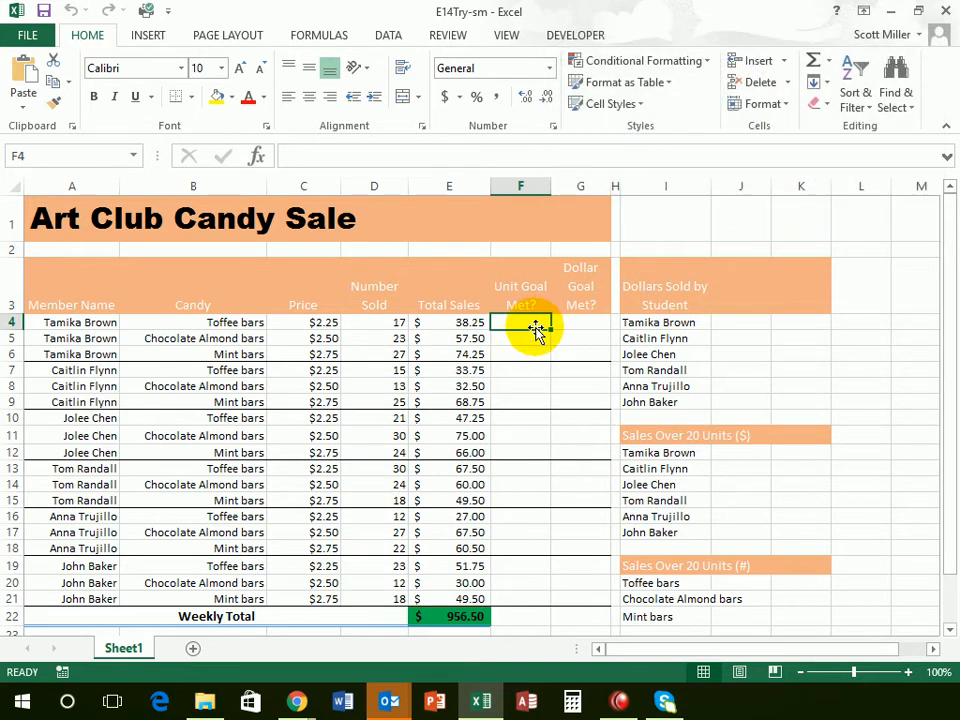
left_click(529, 339)
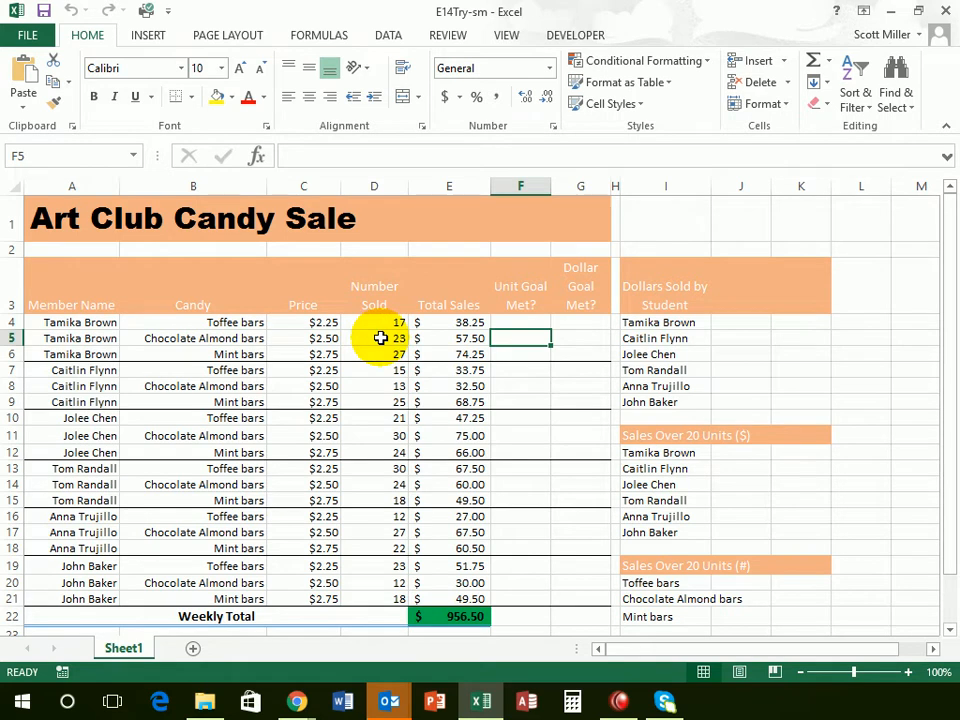
left_click(520, 324)
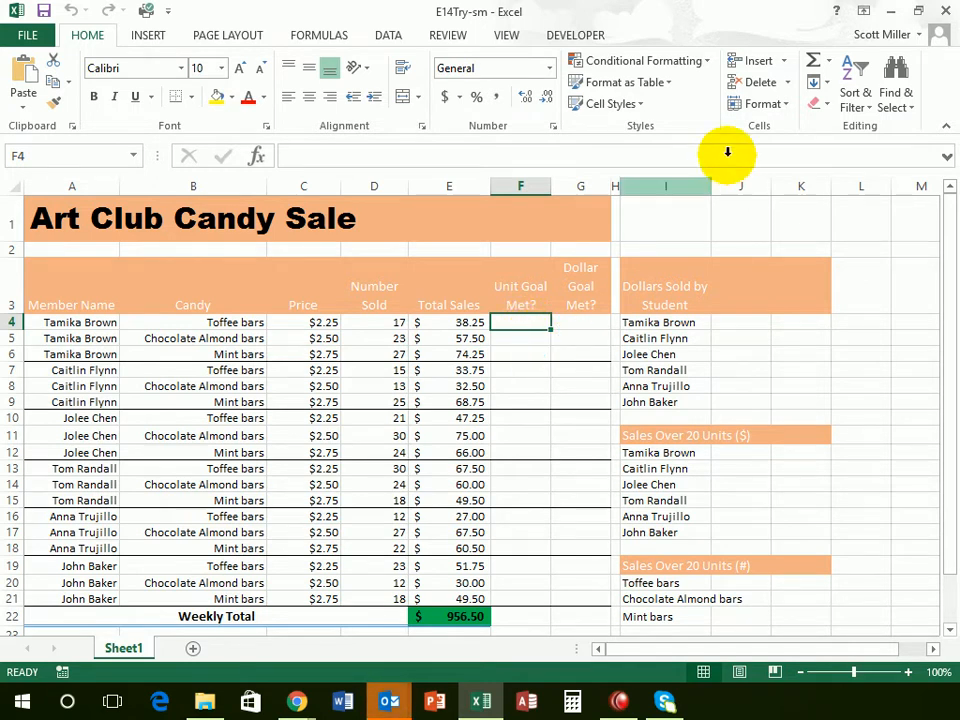
left_click(831, 65)
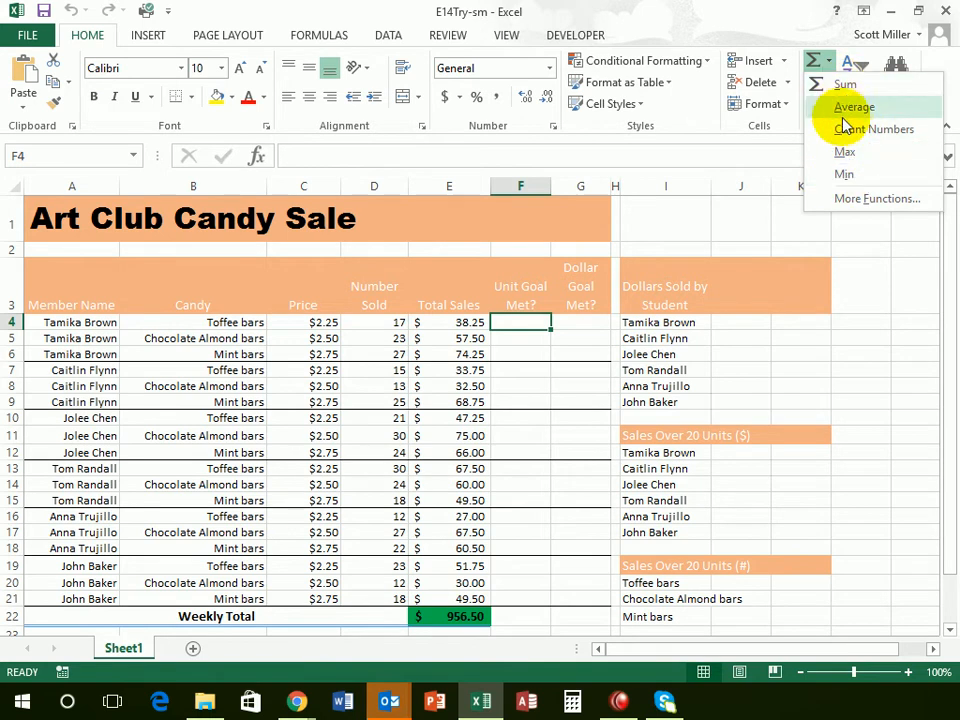
left_click(878, 200)
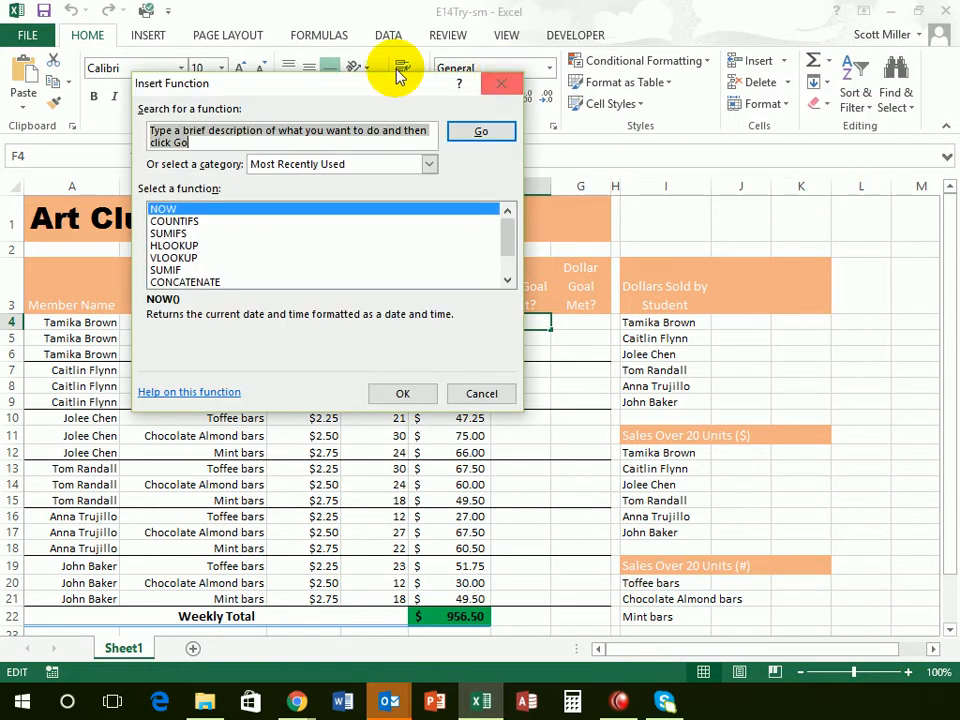
left_click_drag(343, 90, 429, 212)
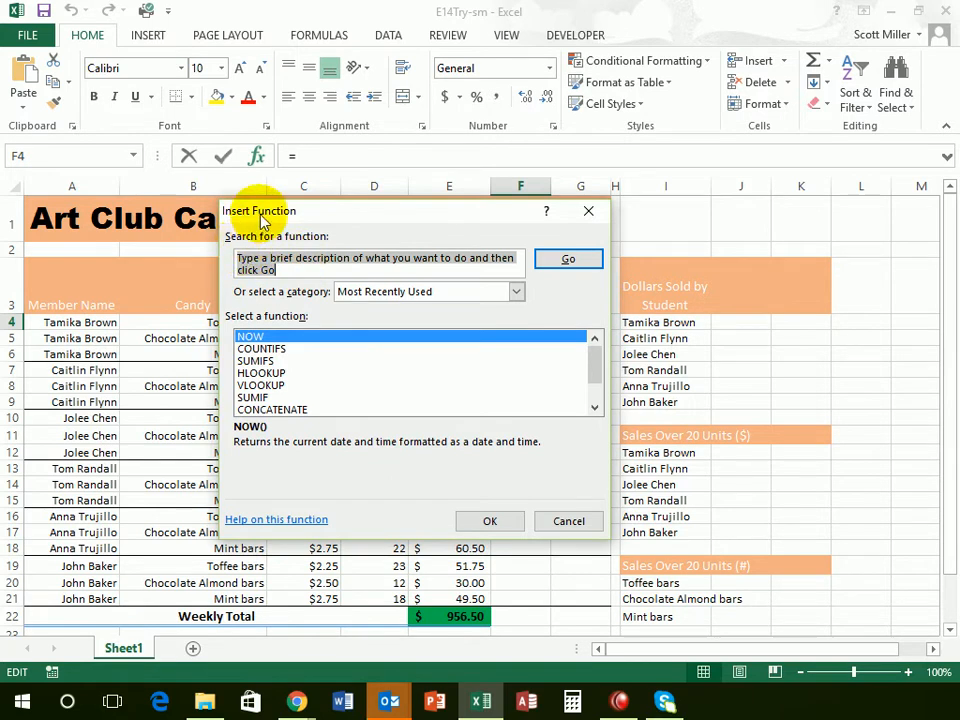
left_click_drag(317, 219, 333, 222)
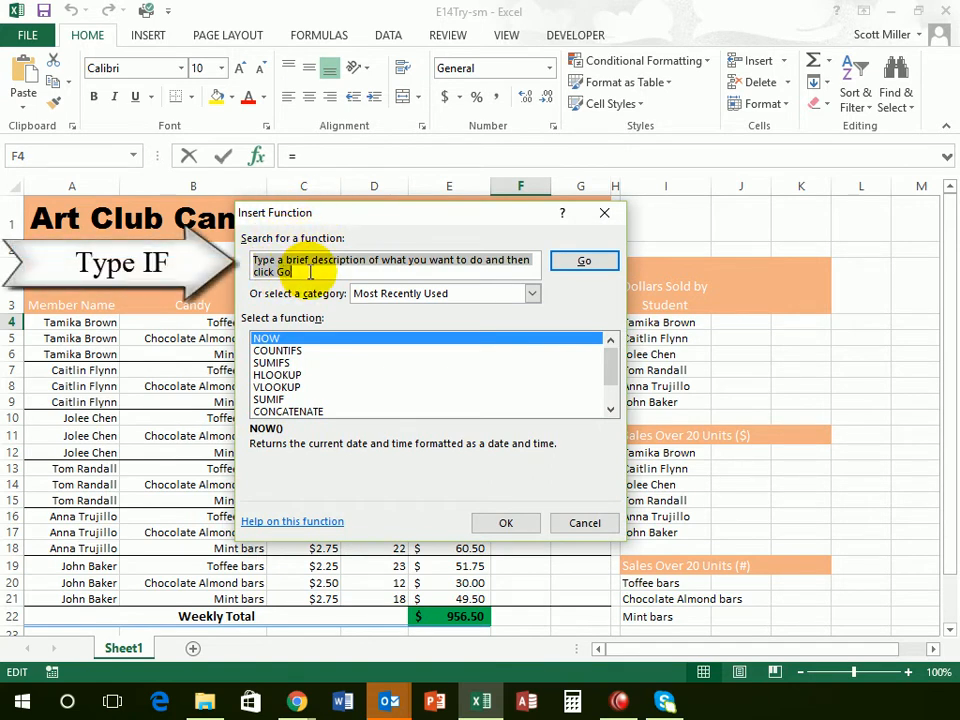
type("if")
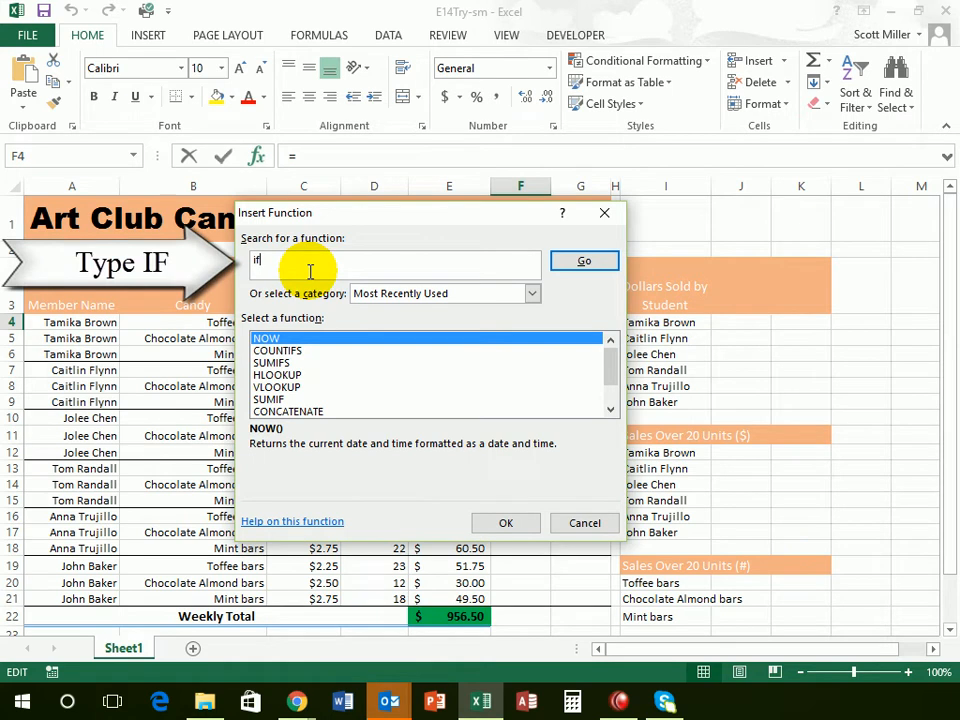
left_click(585, 264)
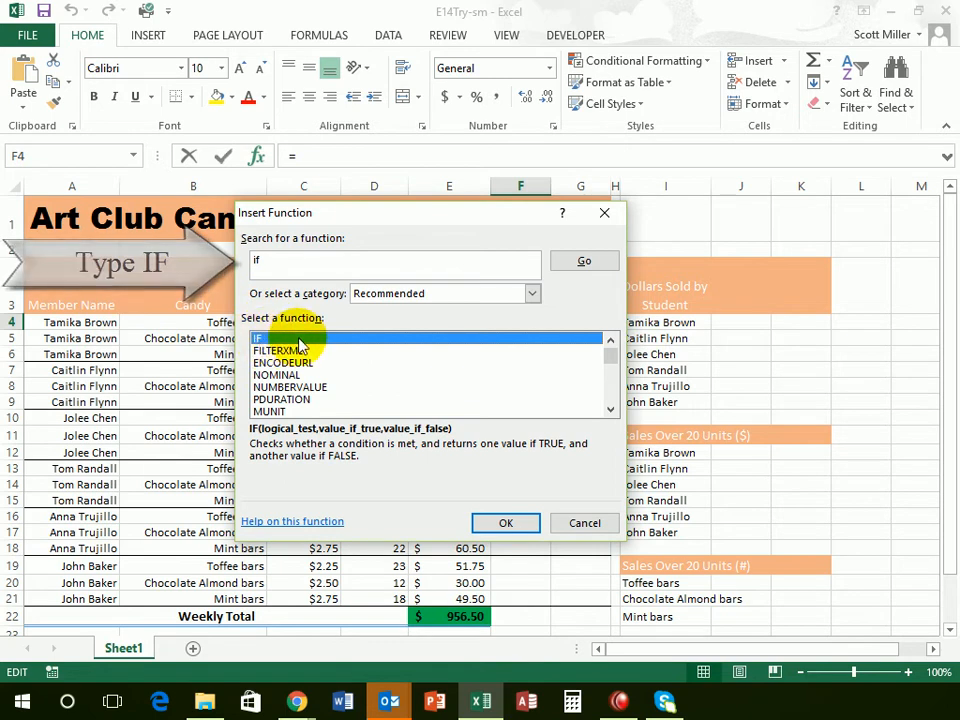
left_click(510, 524)
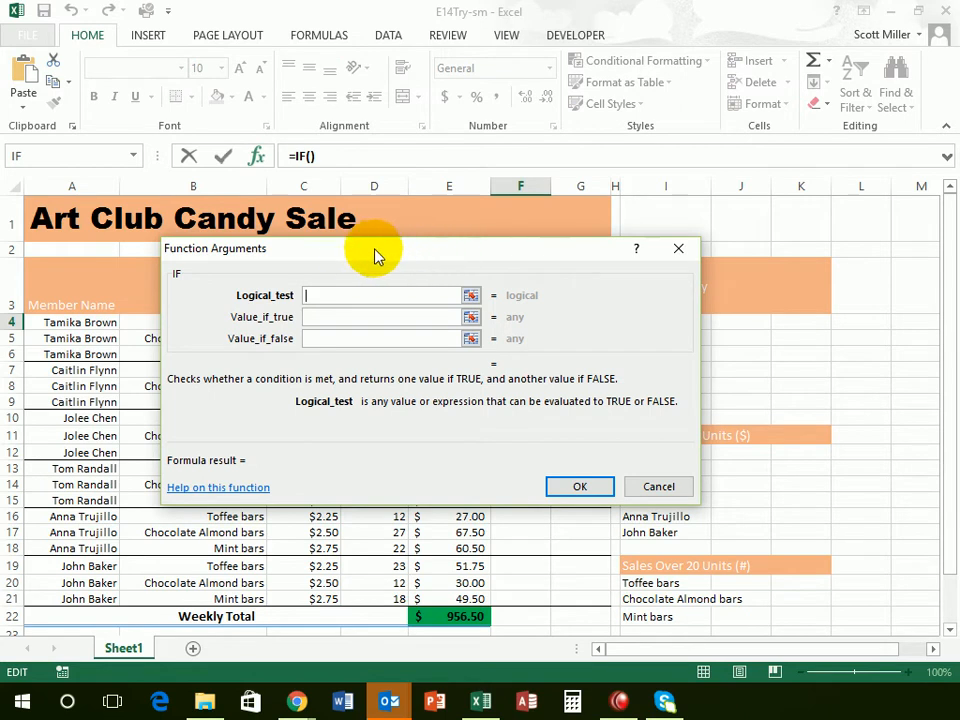
Set the IF function's logical test to D4>=20, keeping the arguments dialog clear of the row 4 cells.
left_click_drag(435, 261, 398, 195)
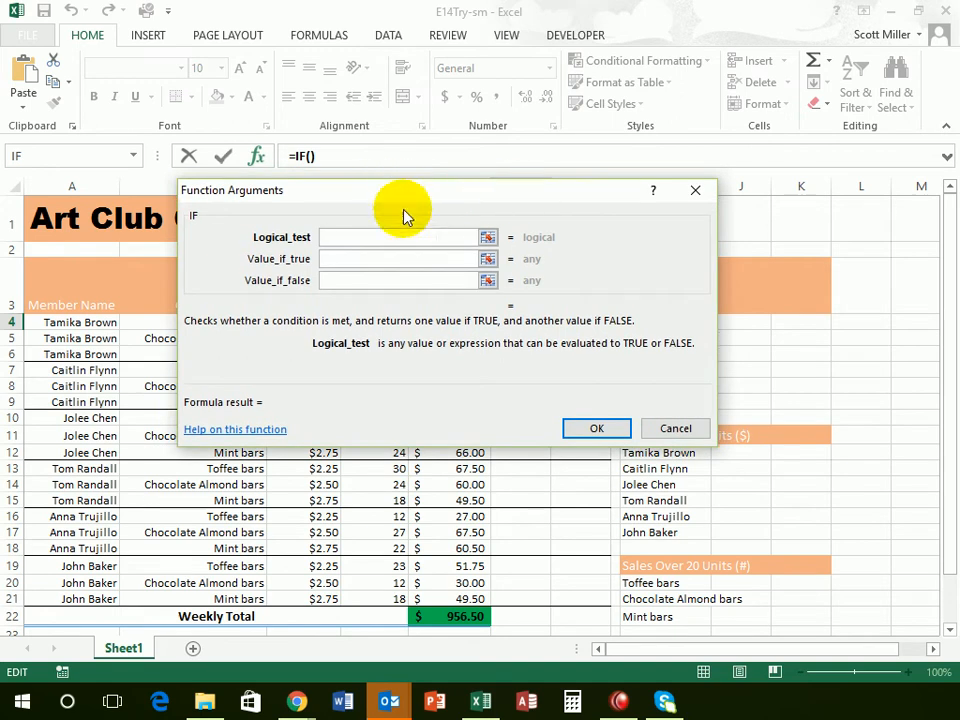
left_click_drag(456, 197, 464, 344)
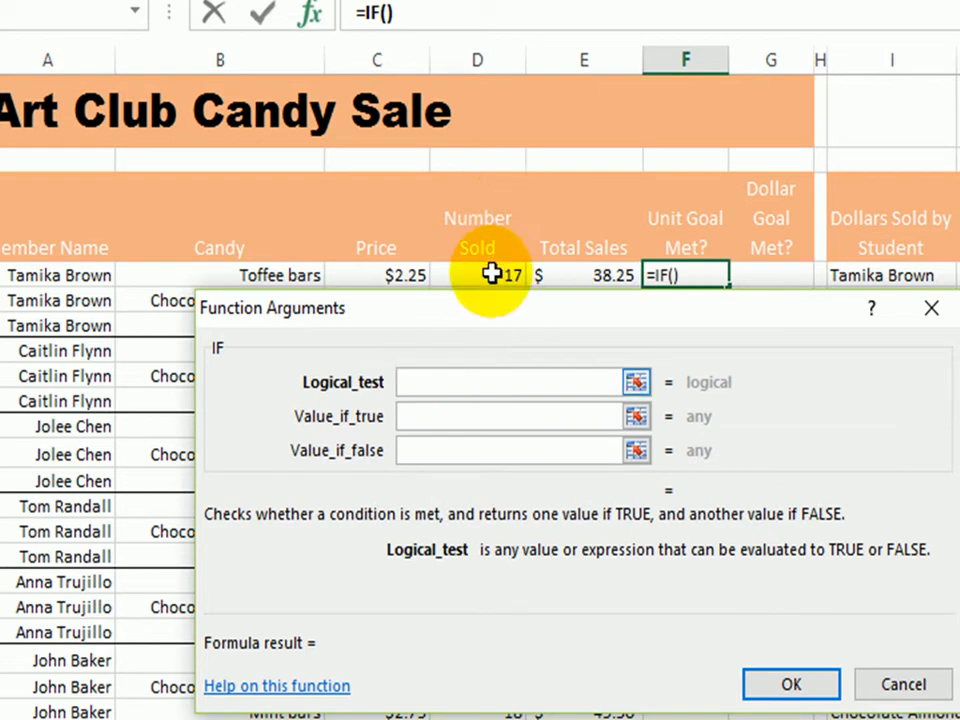
left_click(485, 275)
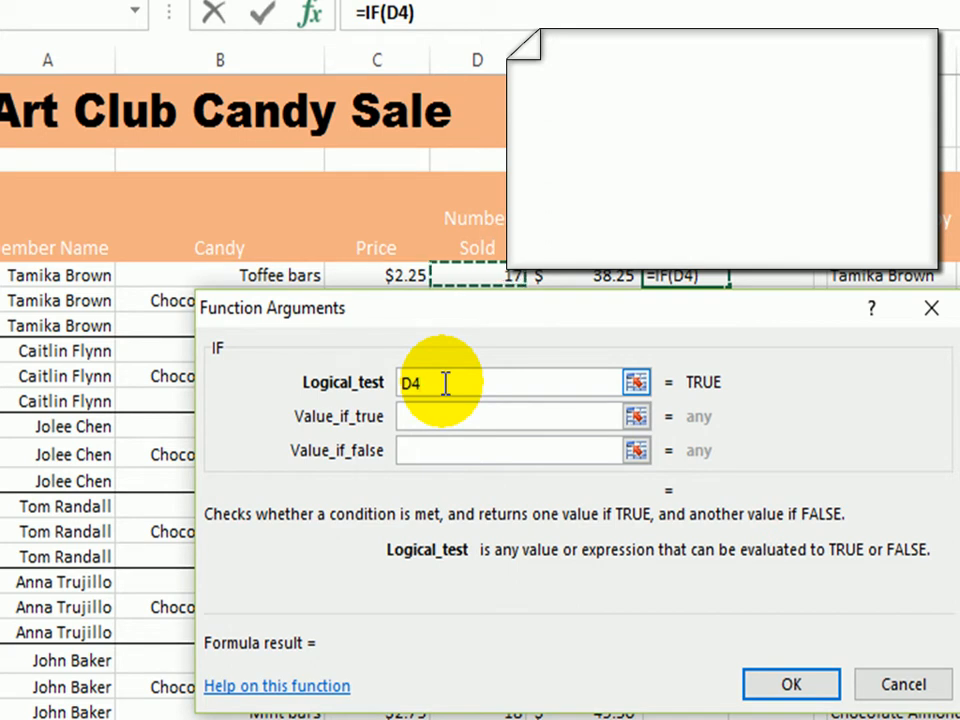
type(">=")
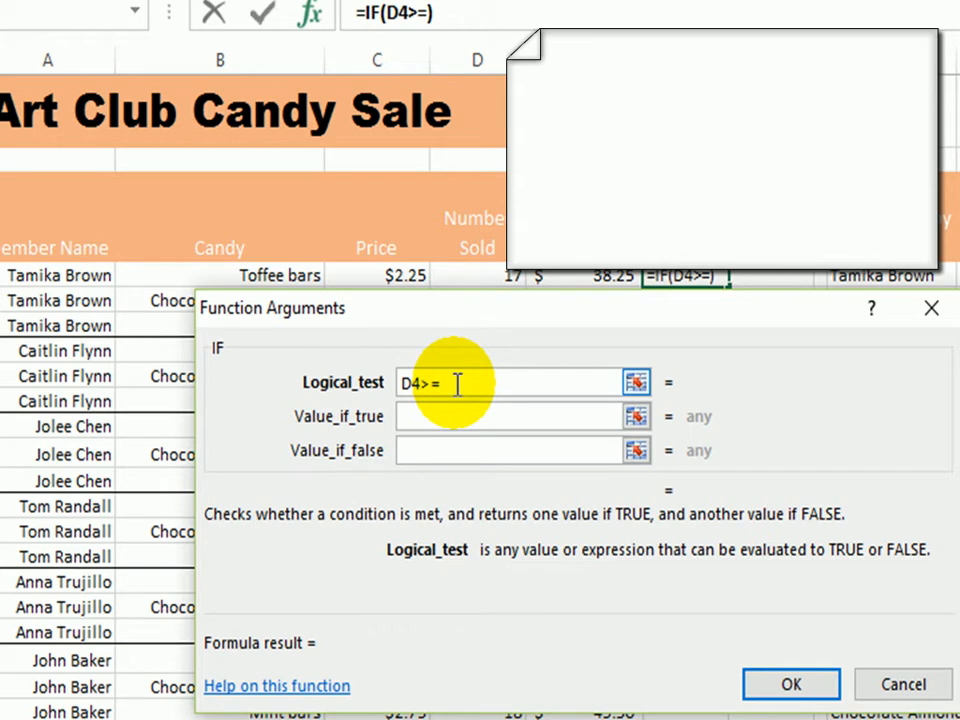
type("20")
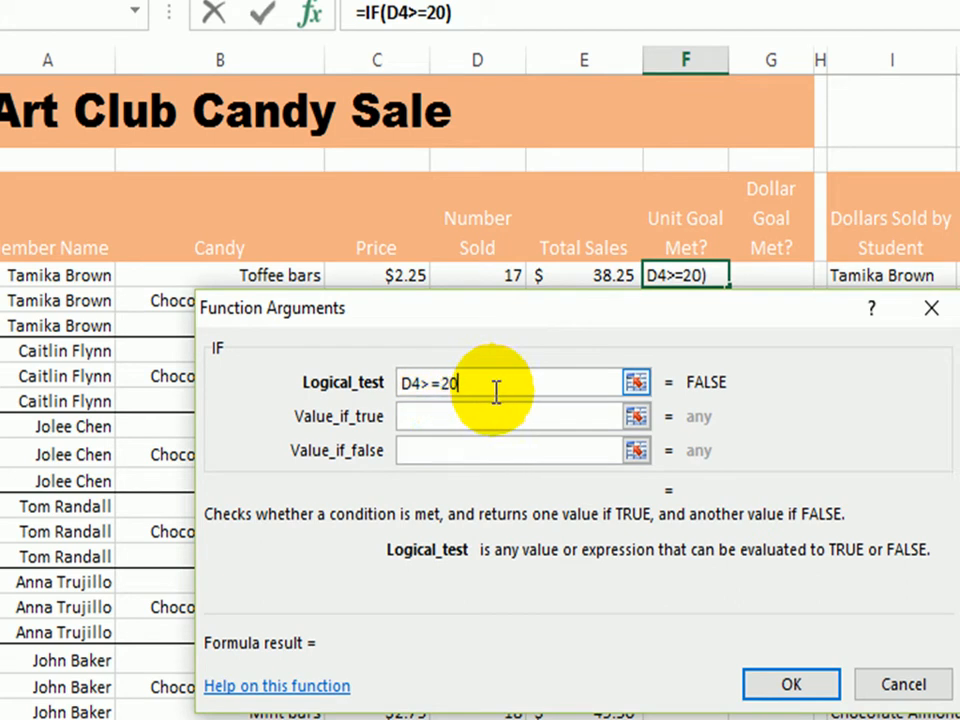
Set the IF function in F4 to return Yes when true and No when false, and finish the formula.
left_click(406, 418)
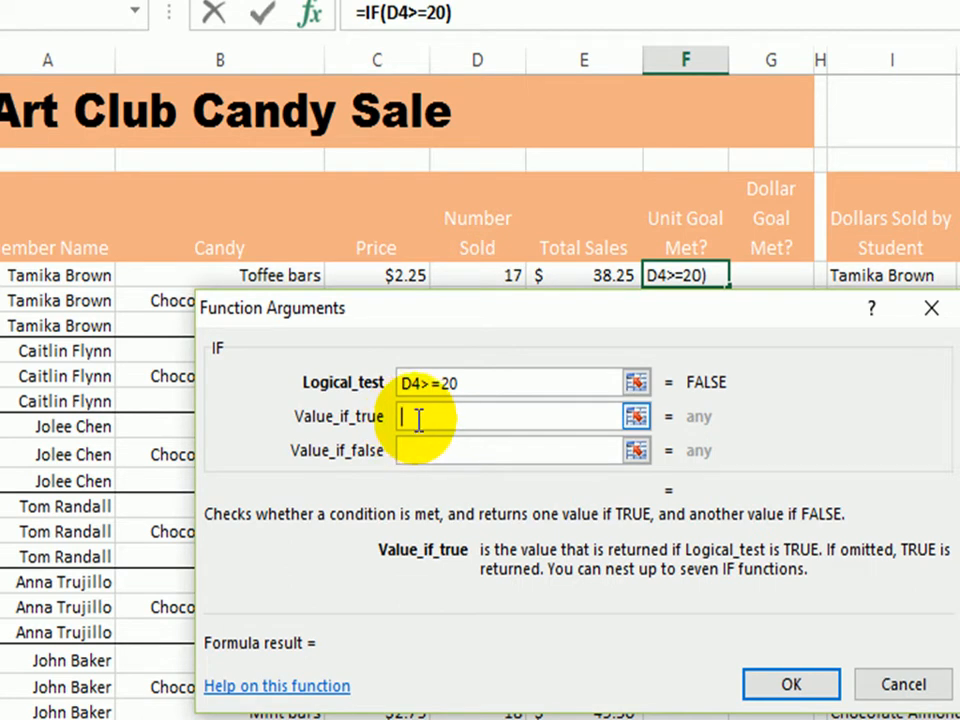
type("Yes")
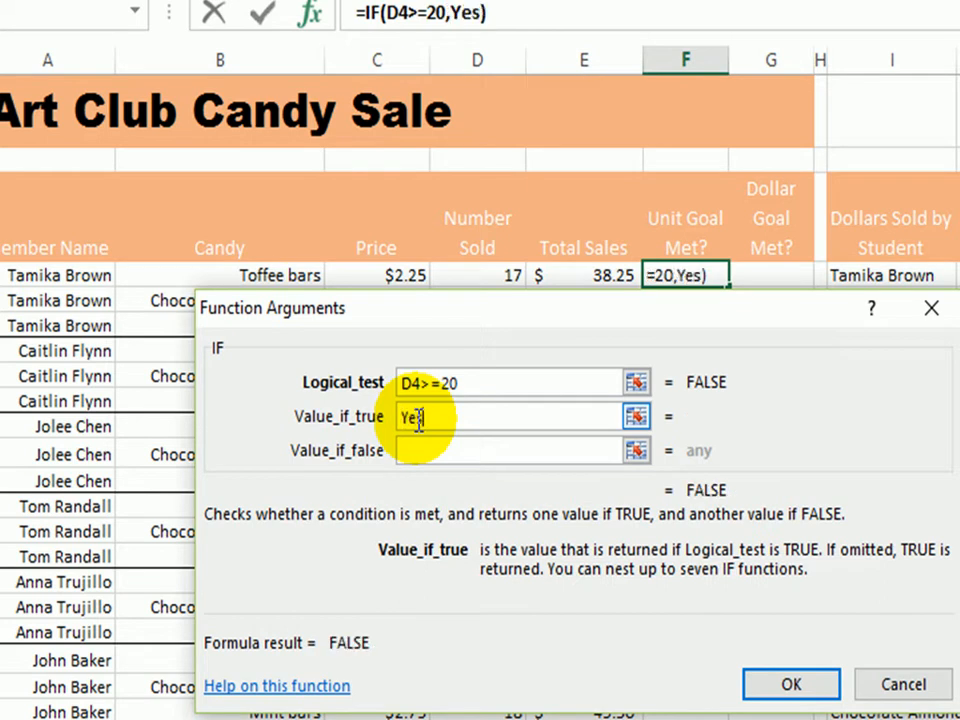
left_click(427, 450)
left_click(415, 447)
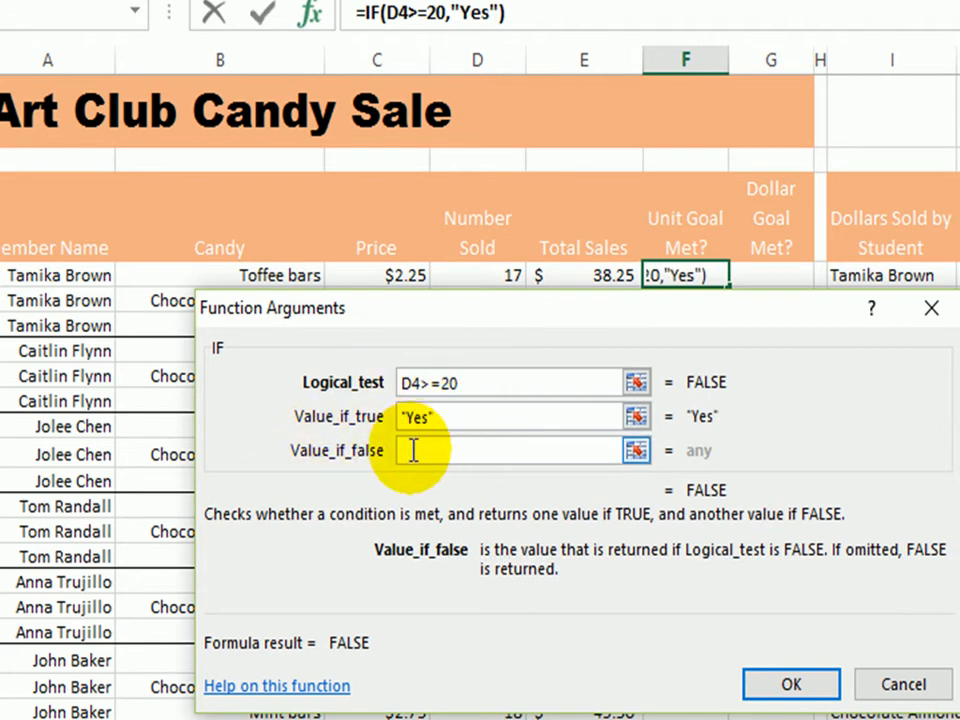
type("No")
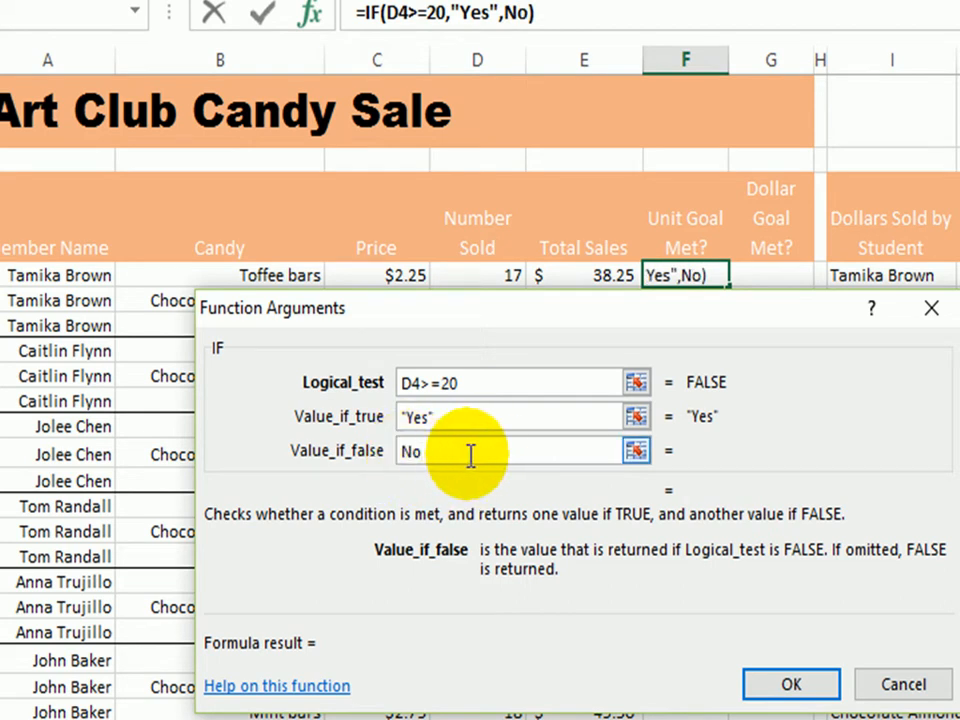
left_click_drag(499, 482, 516, 467)
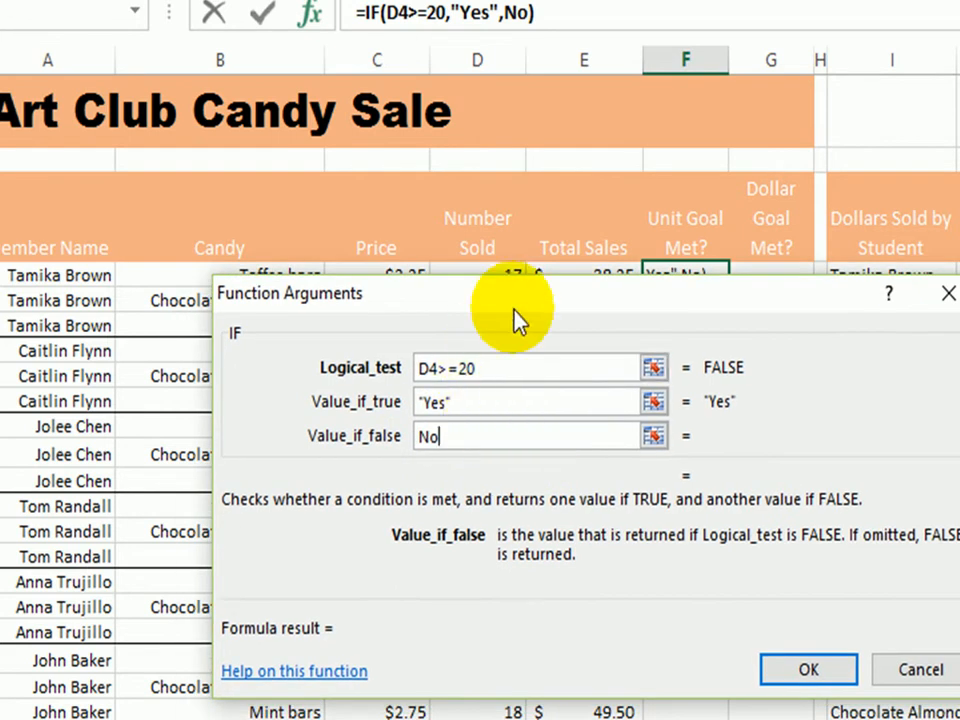
left_click_drag(514, 312, 503, 328)
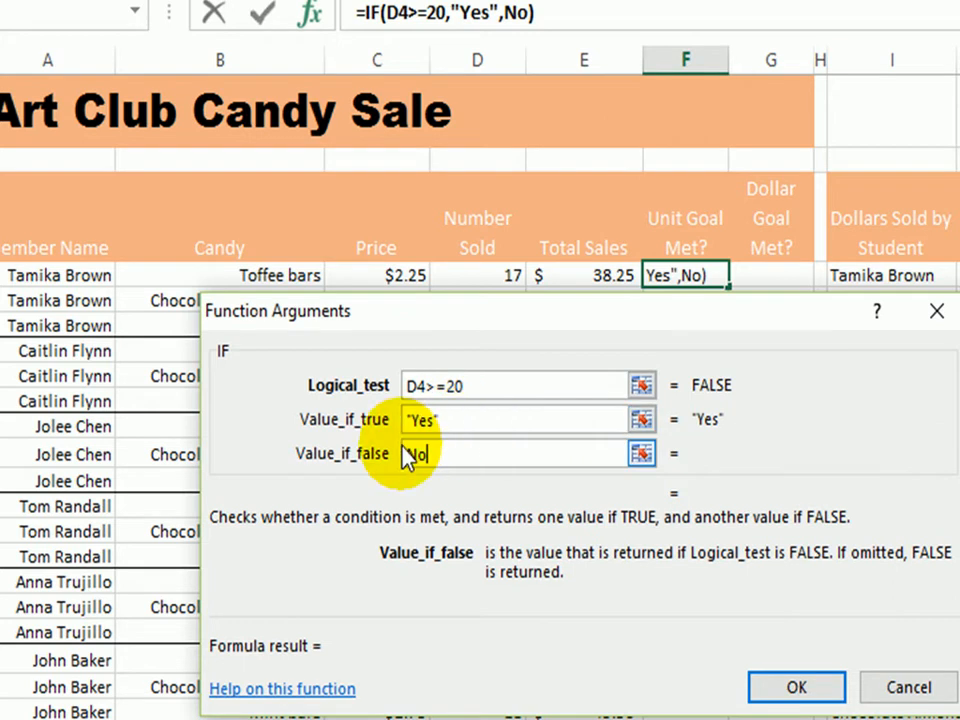
left_click(797, 688)
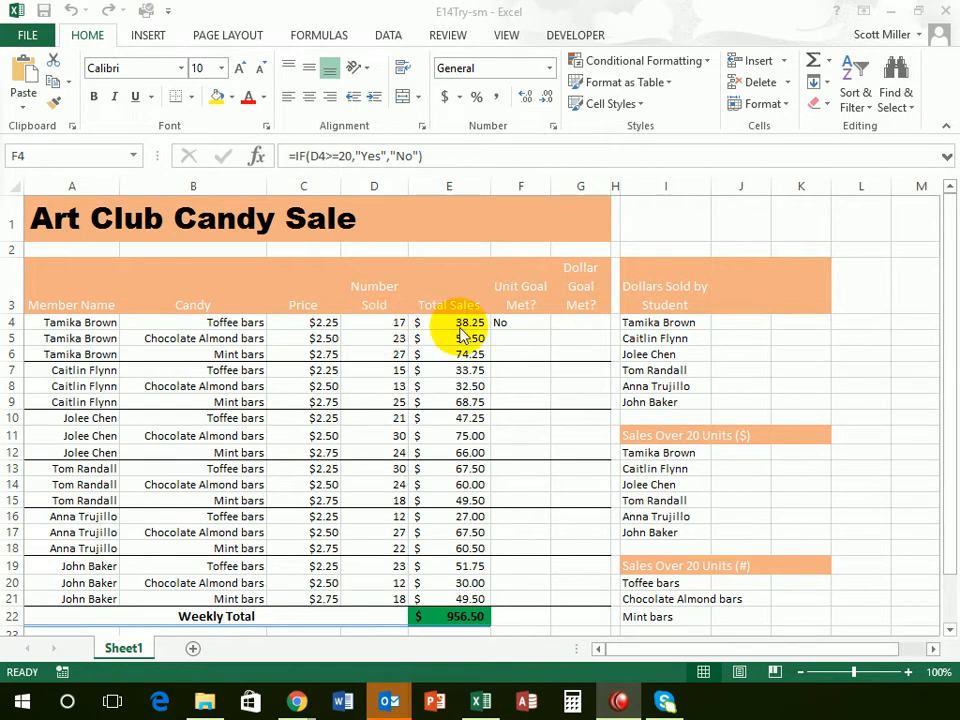
Fill the Unit Goal Met? formula from F4 down through F21 and check the copies in F5, F6 and F7.
left_click(528, 323)
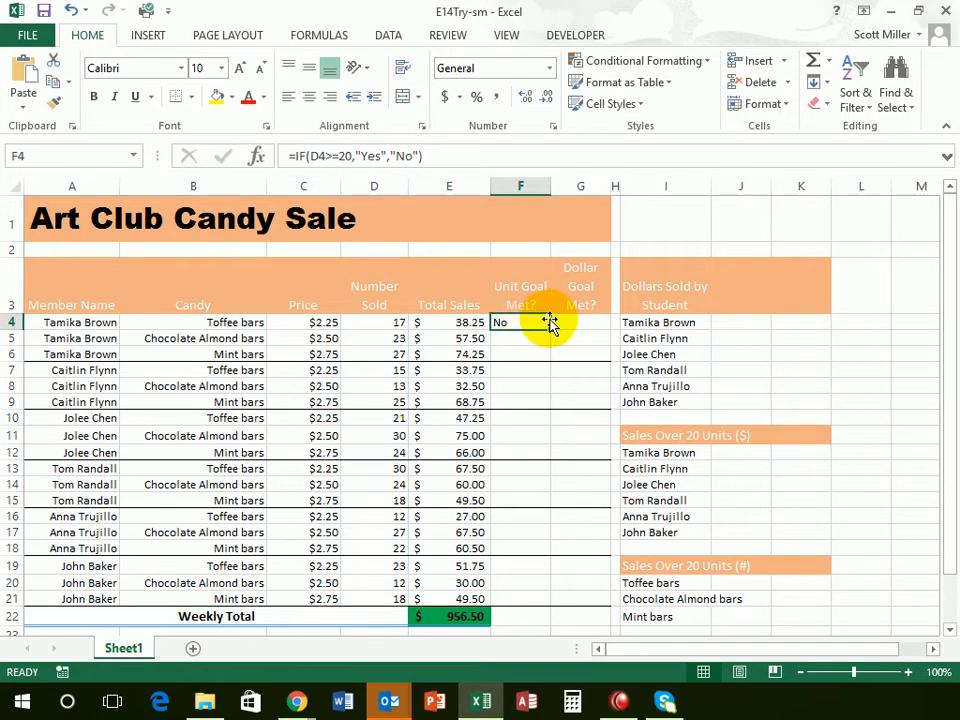
left_click_drag(551, 329, 537, 596)
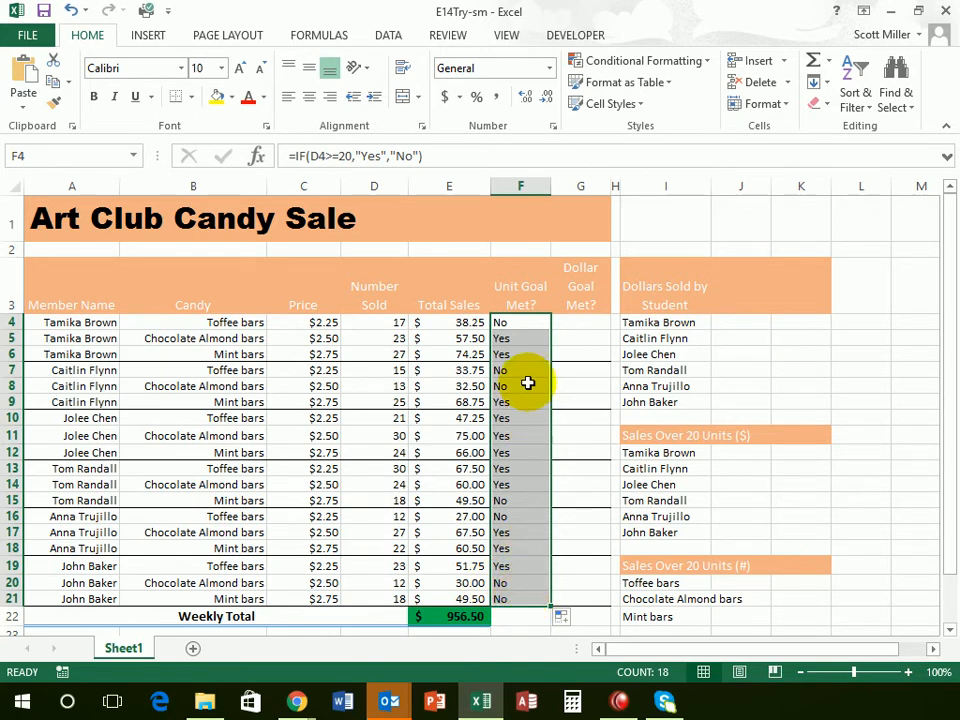
left_click(520, 341)
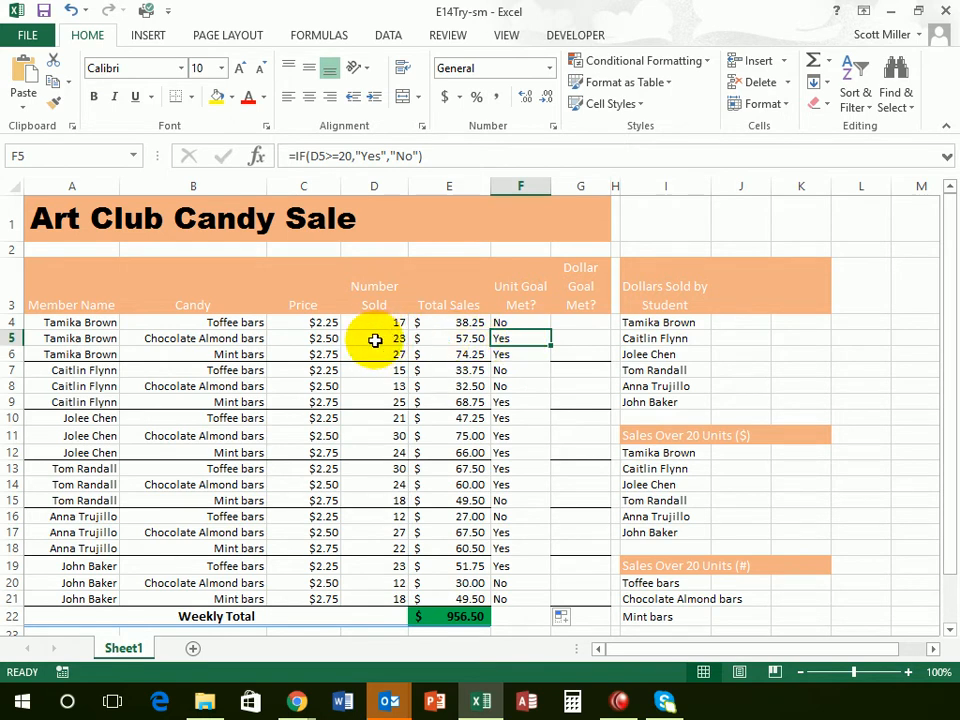
left_click(522, 354)
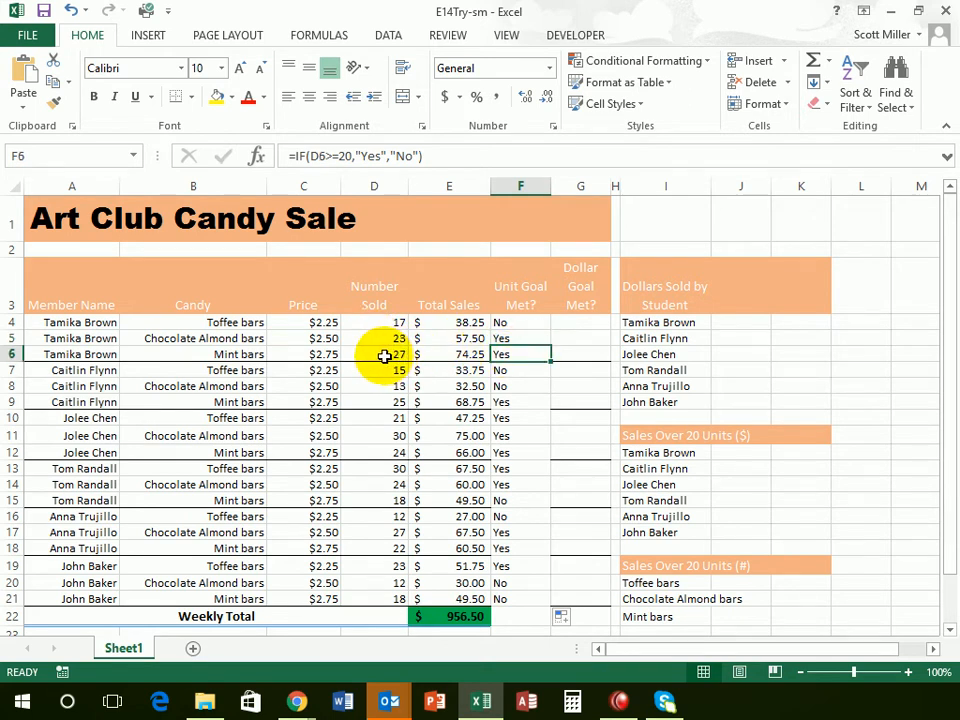
left_click(500, 374)
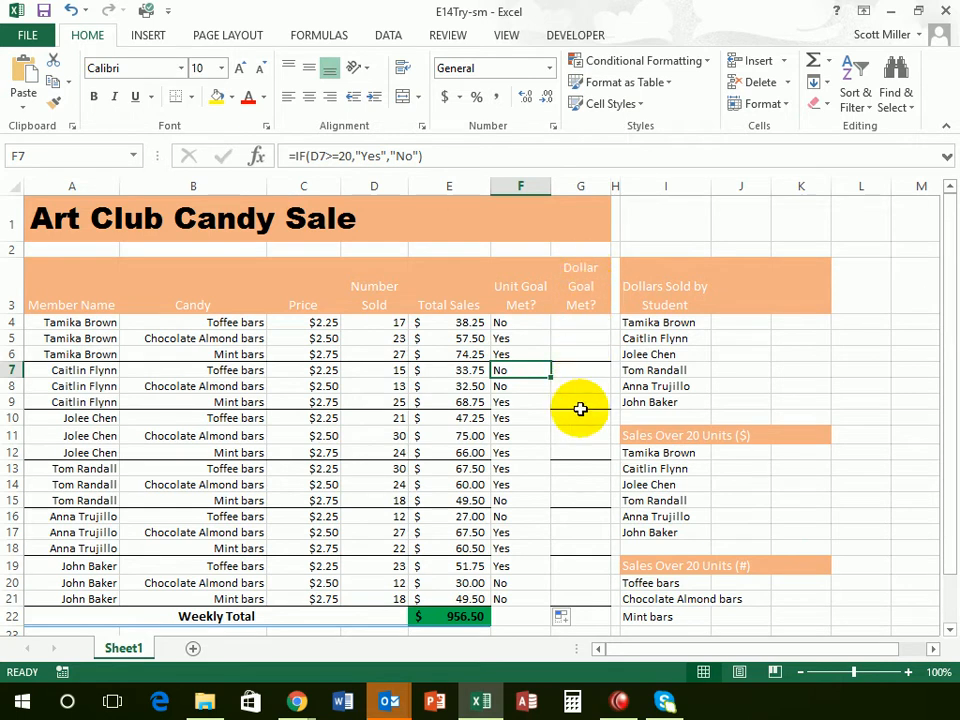
Insert the IF function in cell G4, the first cell under Dollar Goal Met?, from the most recently used functions.
left_click(579, 321)
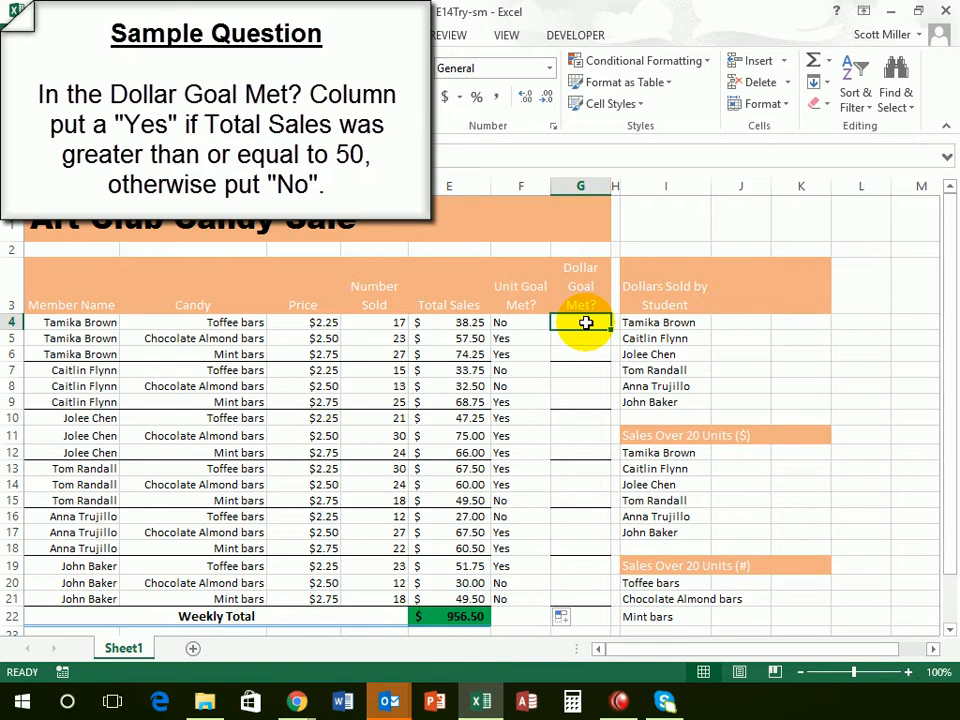
type("No")
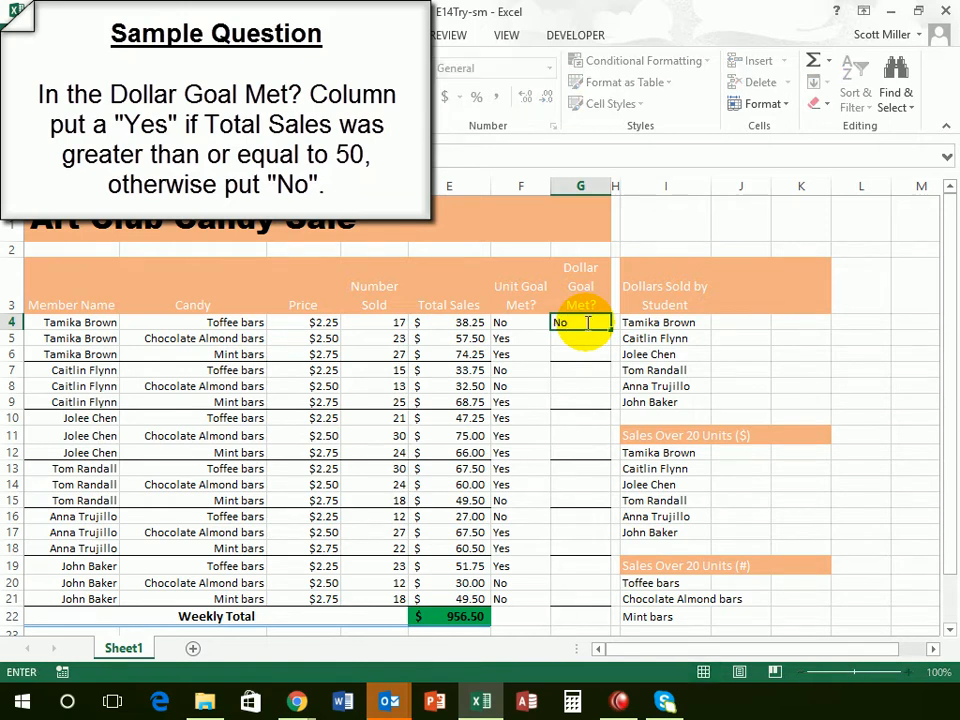
key("Escape")
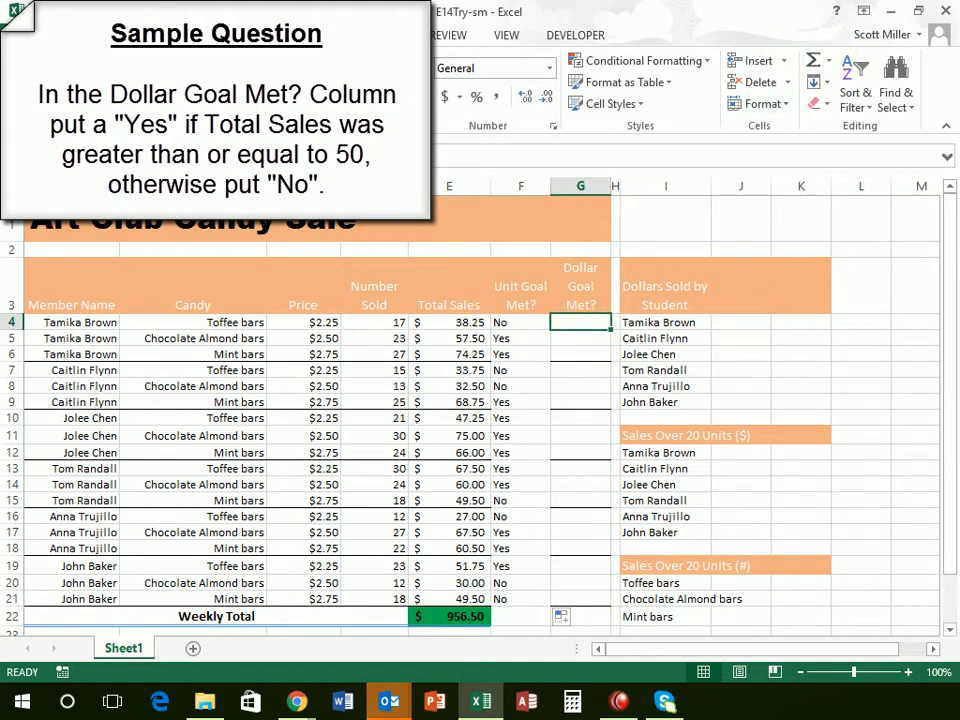
key("shift+F3")
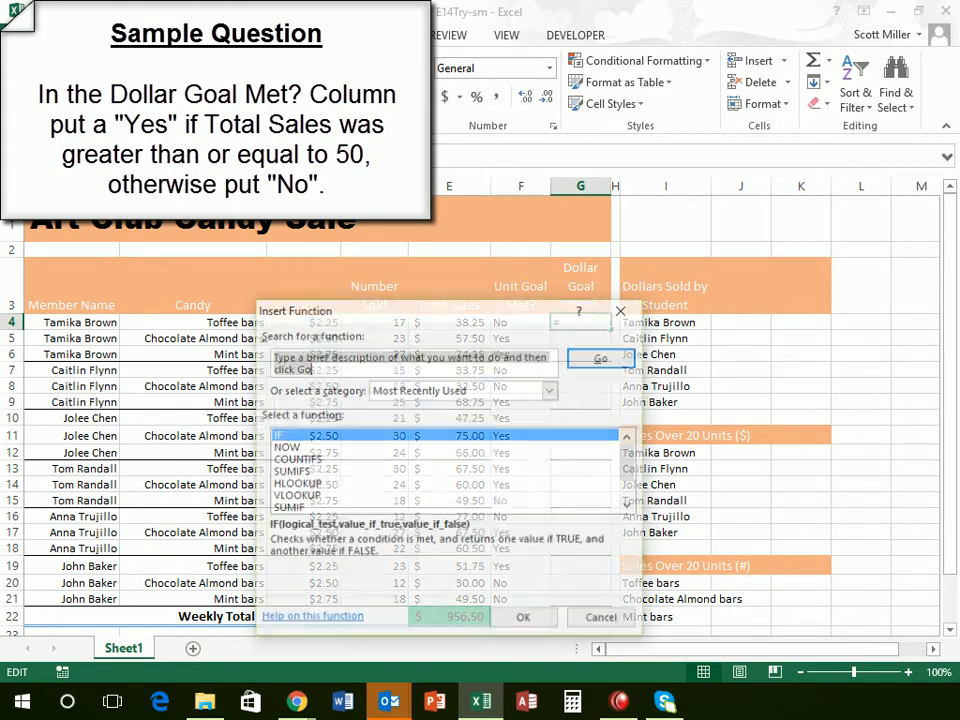
left_click_drag(383, 318, 355, 226)
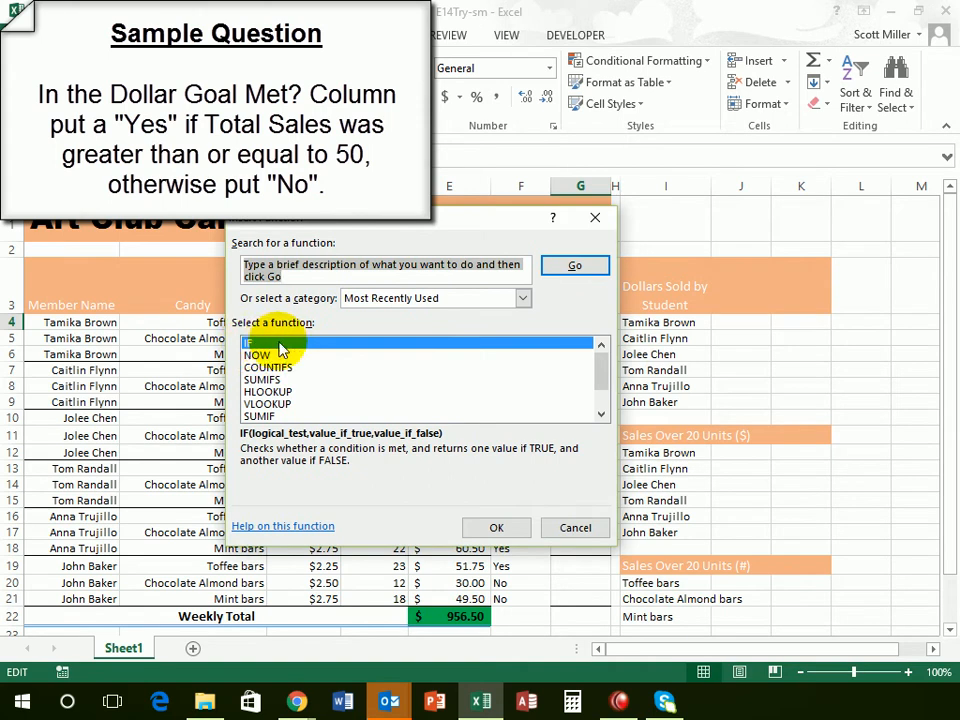
left_click(252, 346)
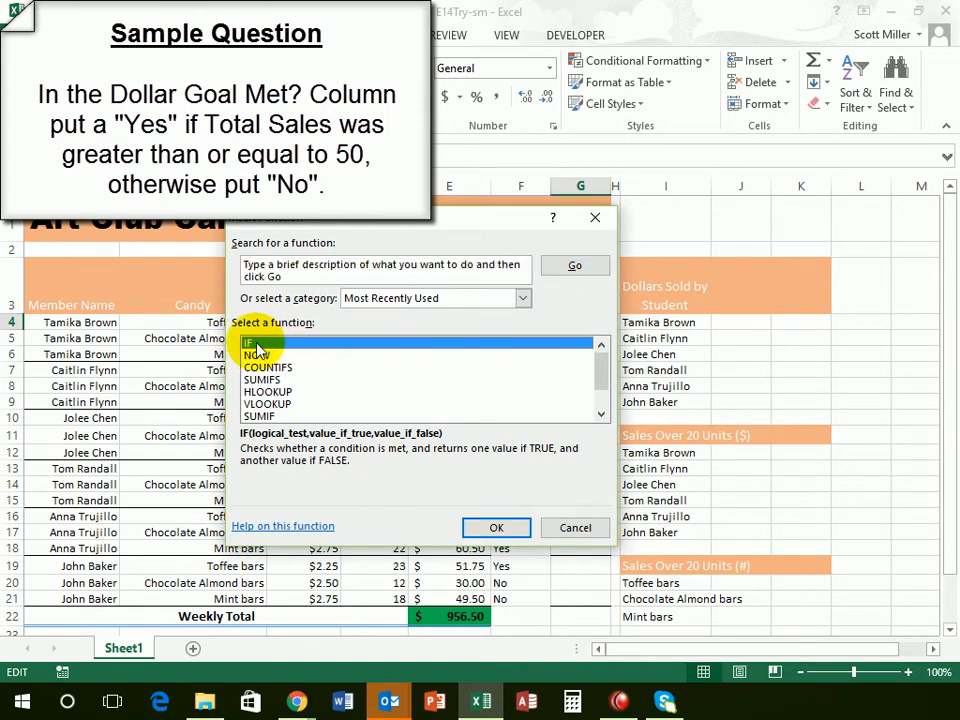
left_click(510, 530)
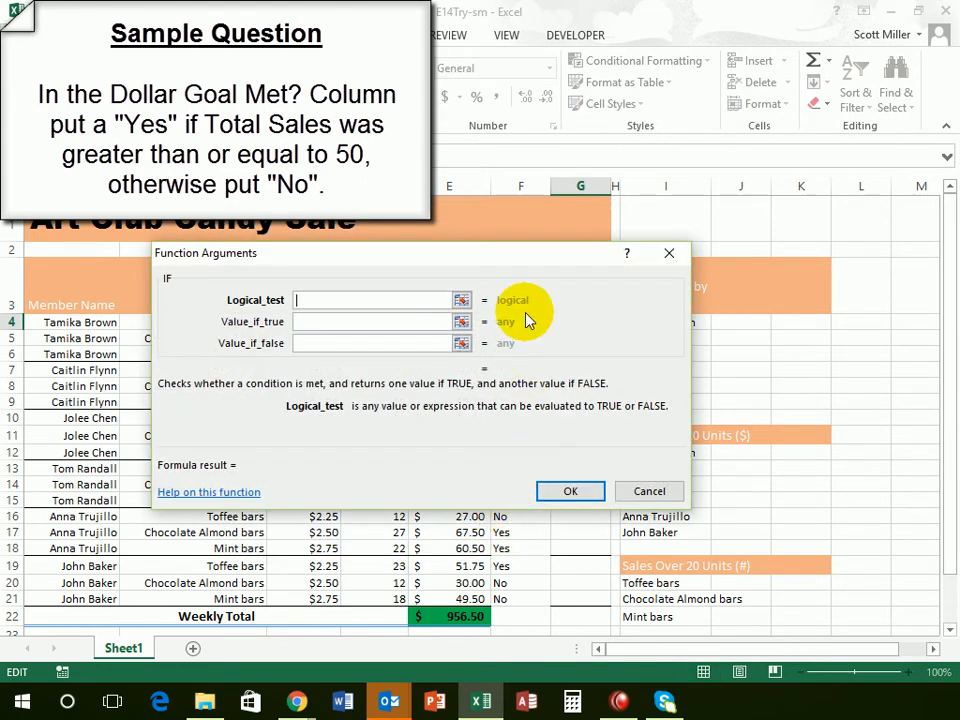
Set the logical test of the IF function in G4 to E4>=50, with the arguments dialog moved clear of row 4.
left_click_drag(513, 260, 490, 350)
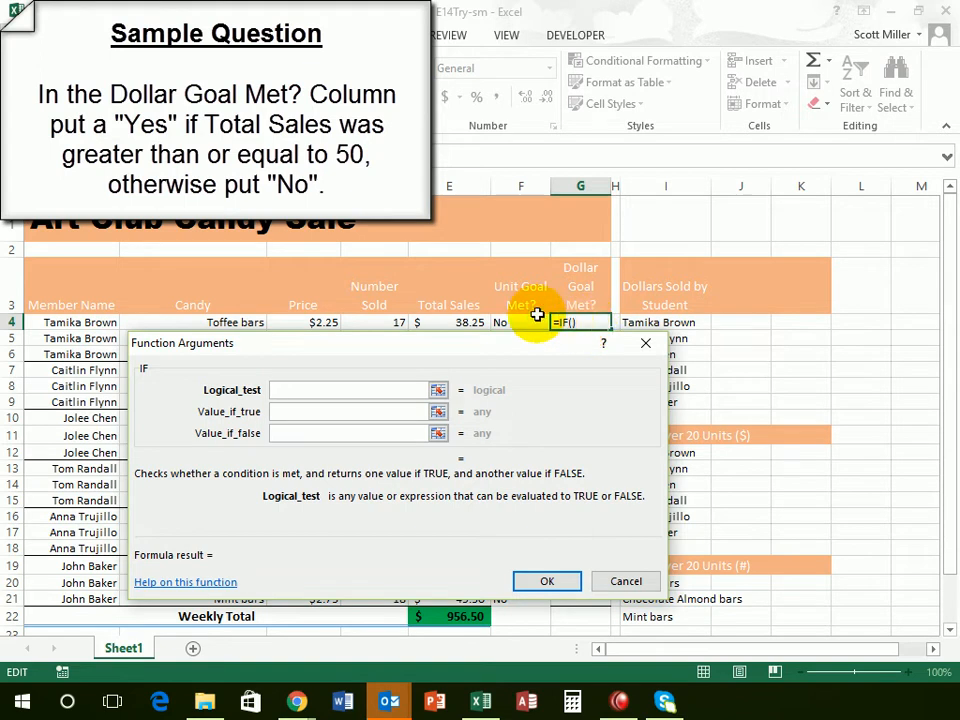
left_click(447, 323)
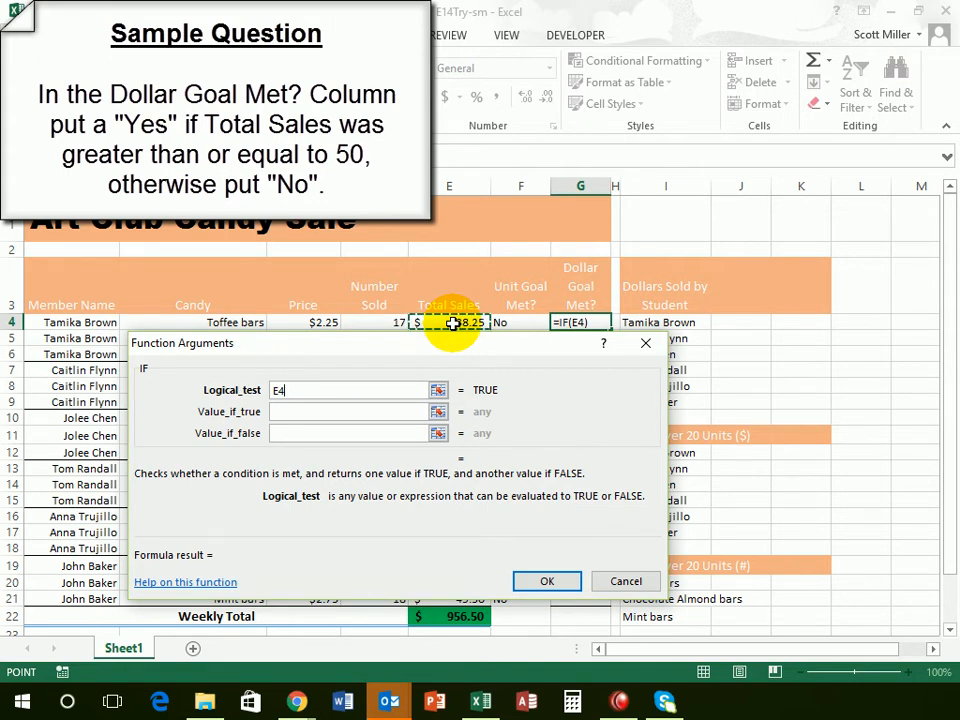
type(">=")
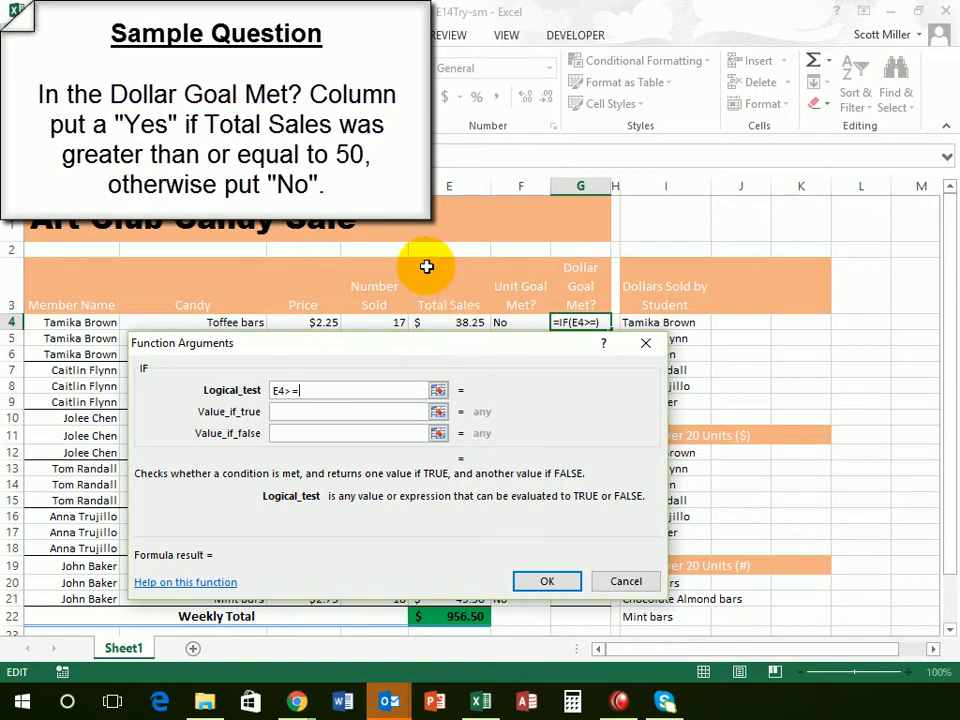
type("50")
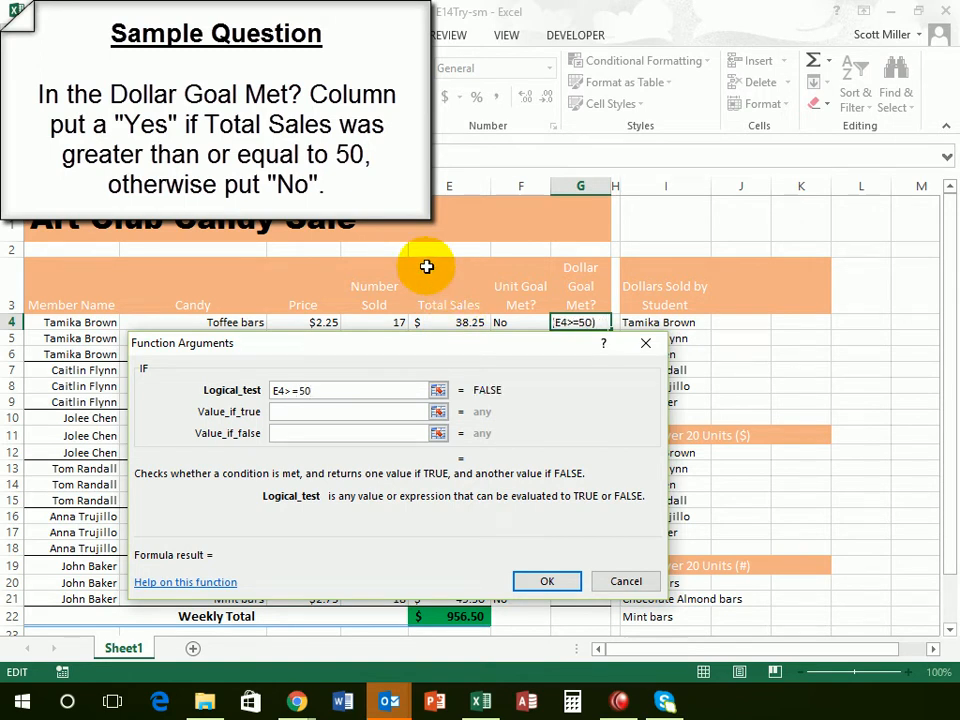
Make the Dollar Goal Met? formula return Yes when true and No when false, and finish it.
left_click(287, 411)
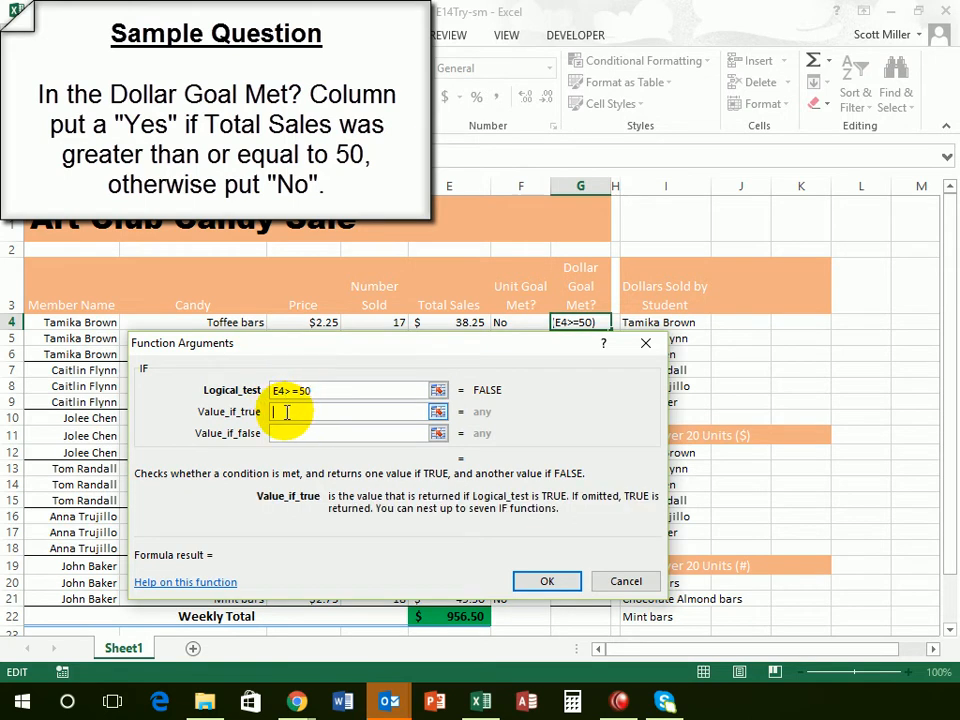
type("Yes")
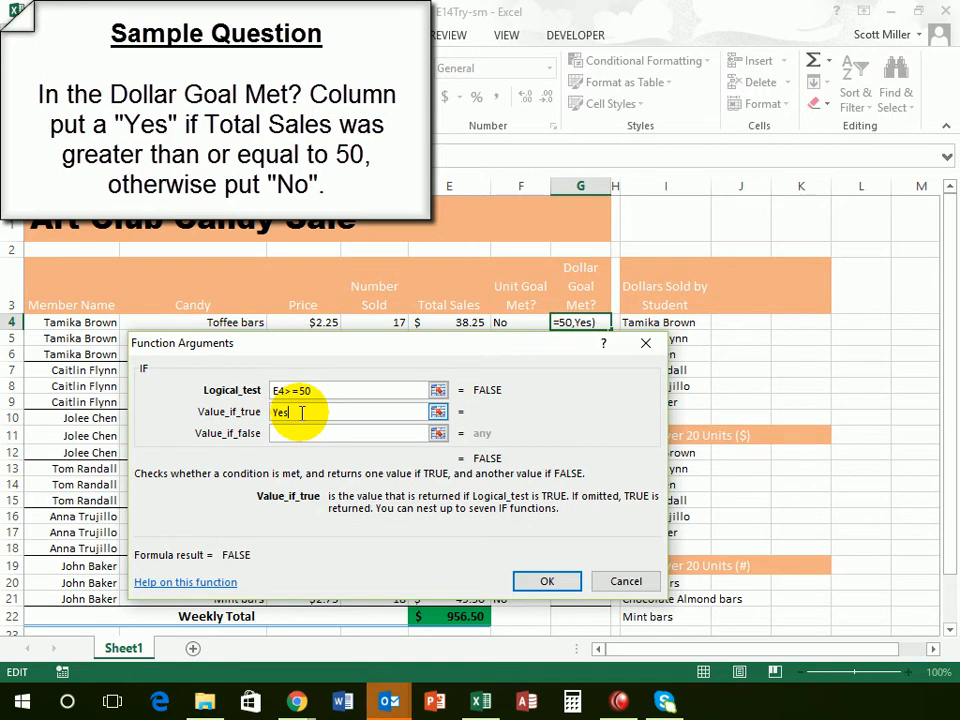
left_click(283, 433)
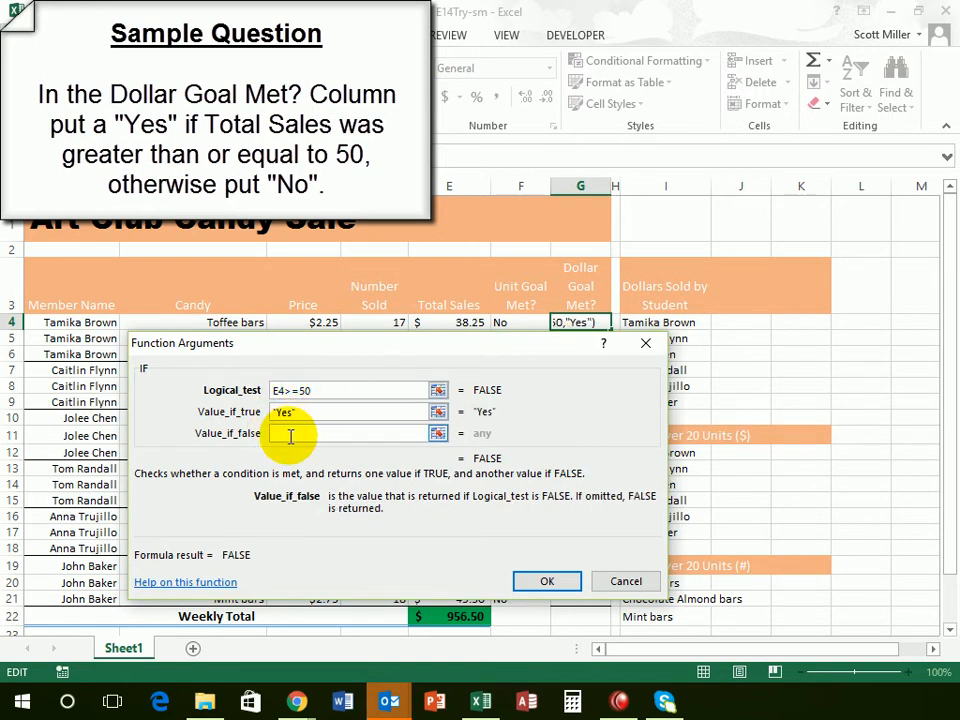
type("No")
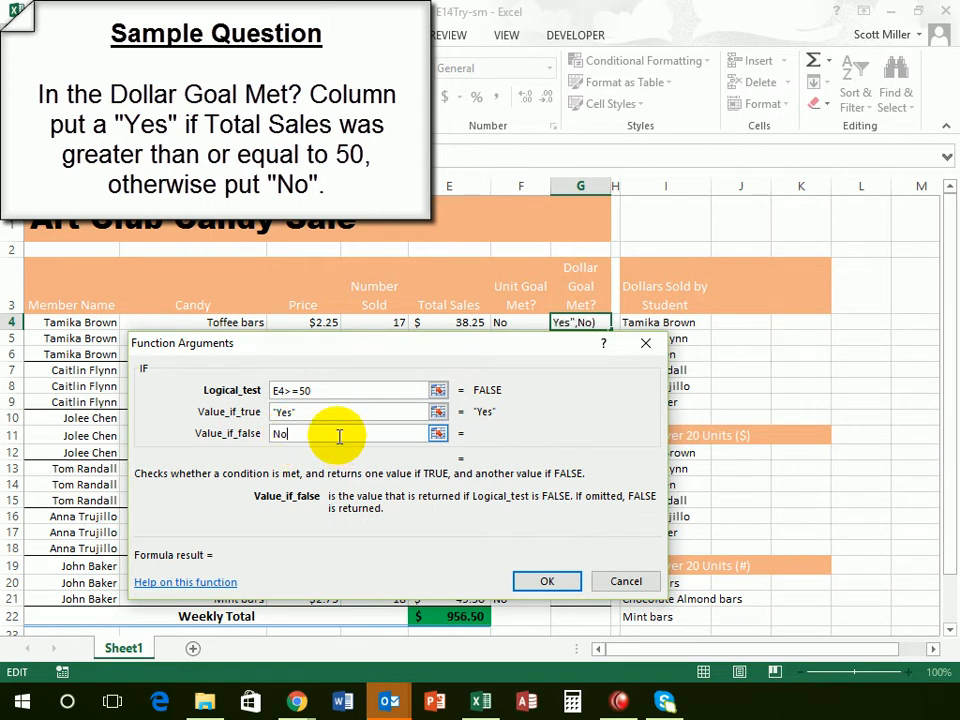
left_click(563, 583)
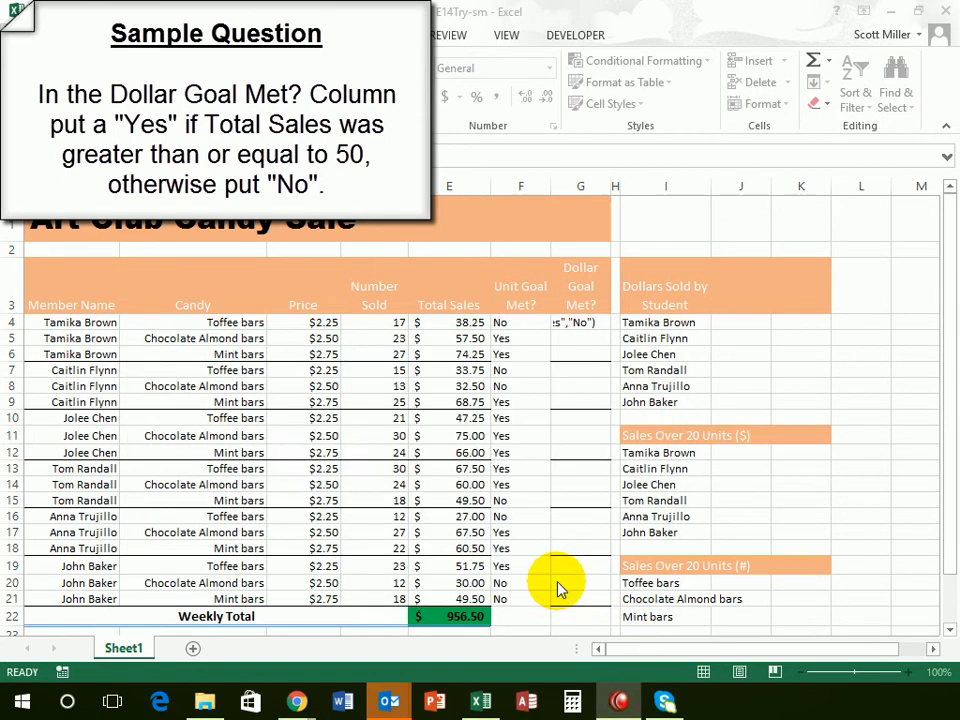
Fill the Dollar Goal Met? formula from G4 down through G21 and check rows 5 and 6 against Total Sales.
left_click(573, 323)
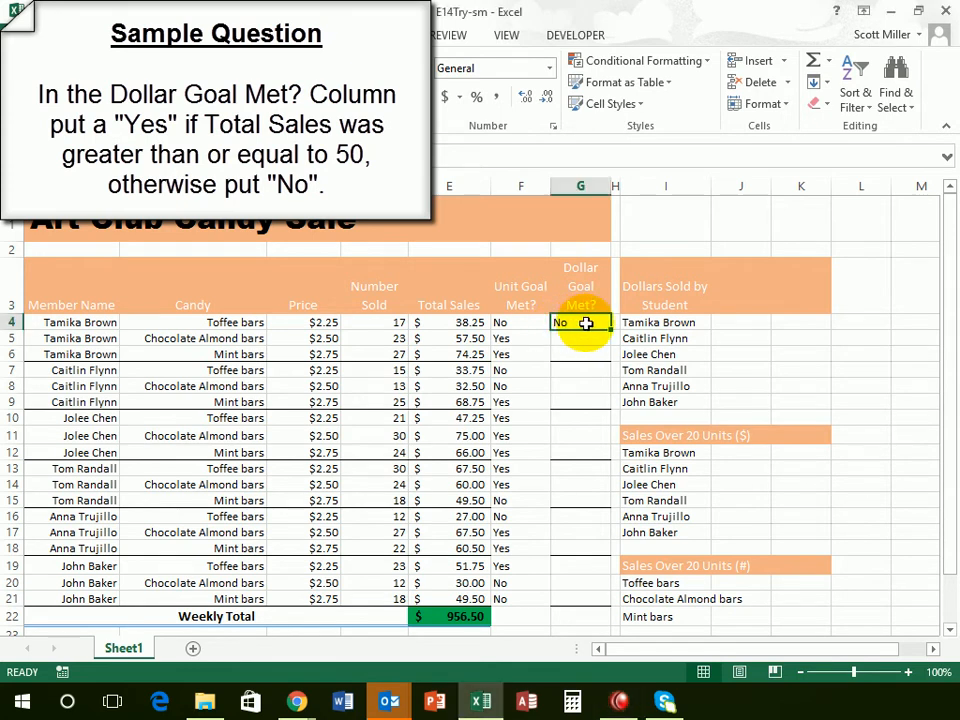
left_click(460, 323)
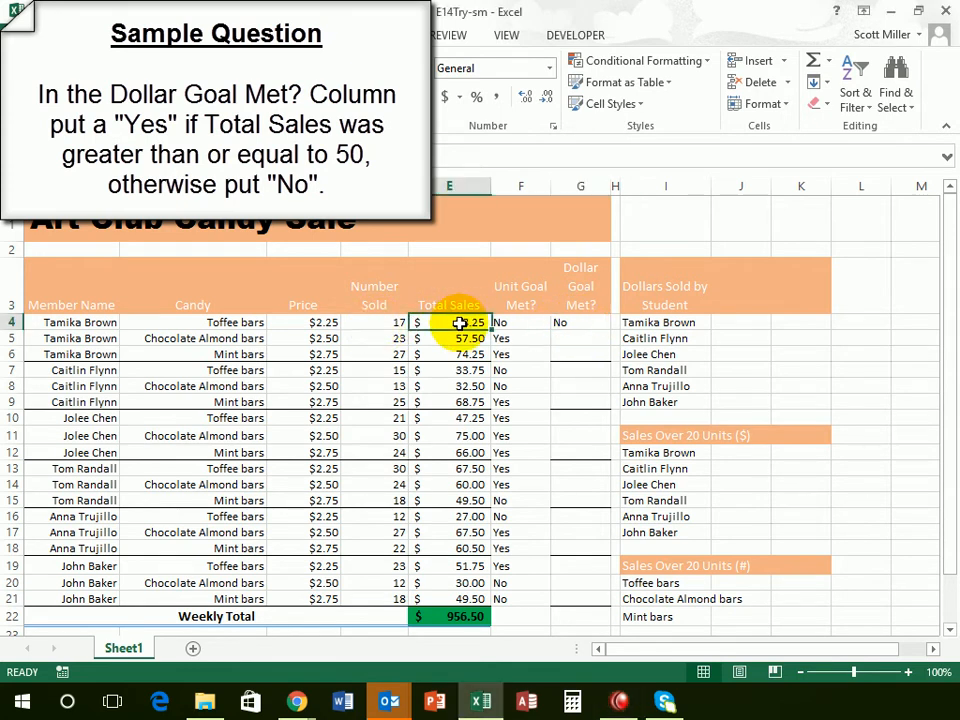
left_click(584, 324)
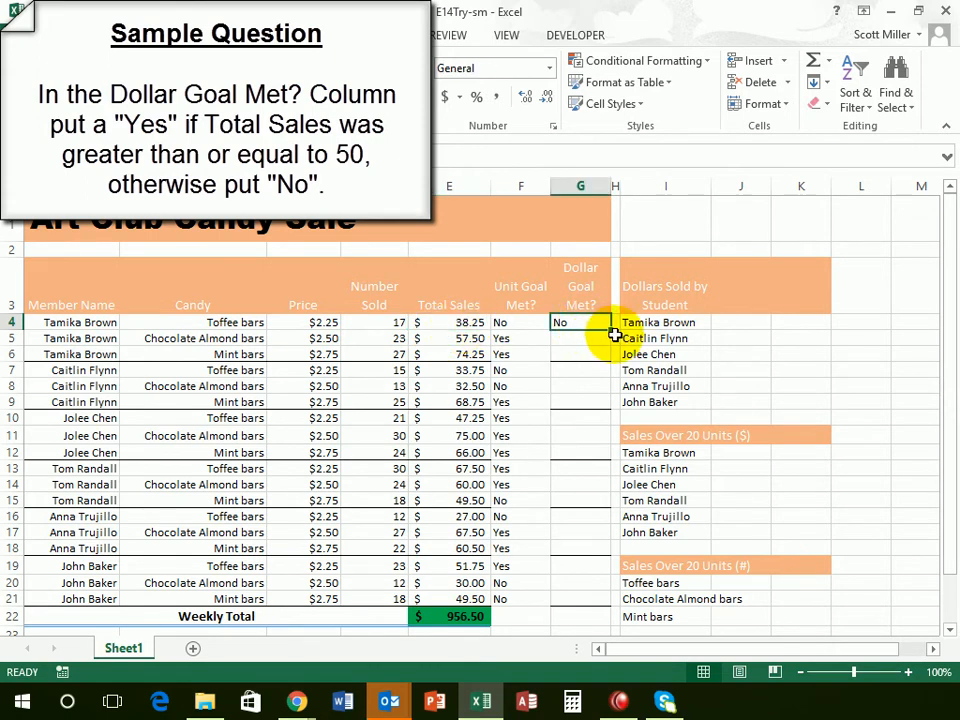
left_click_drag(612, 330, 607, 607)
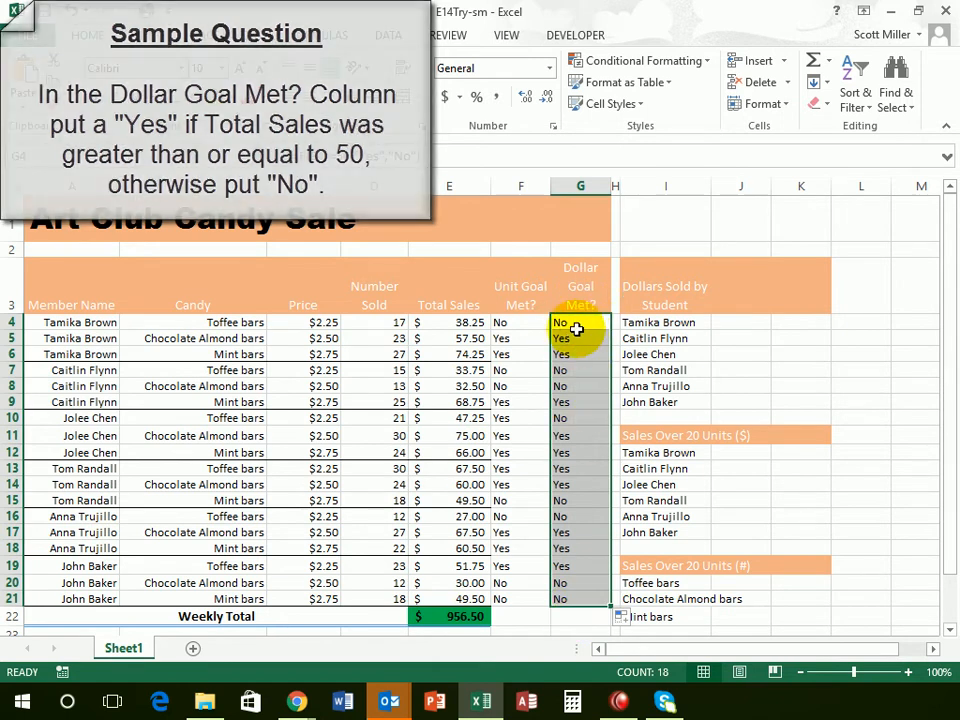
left_click(577, 340)
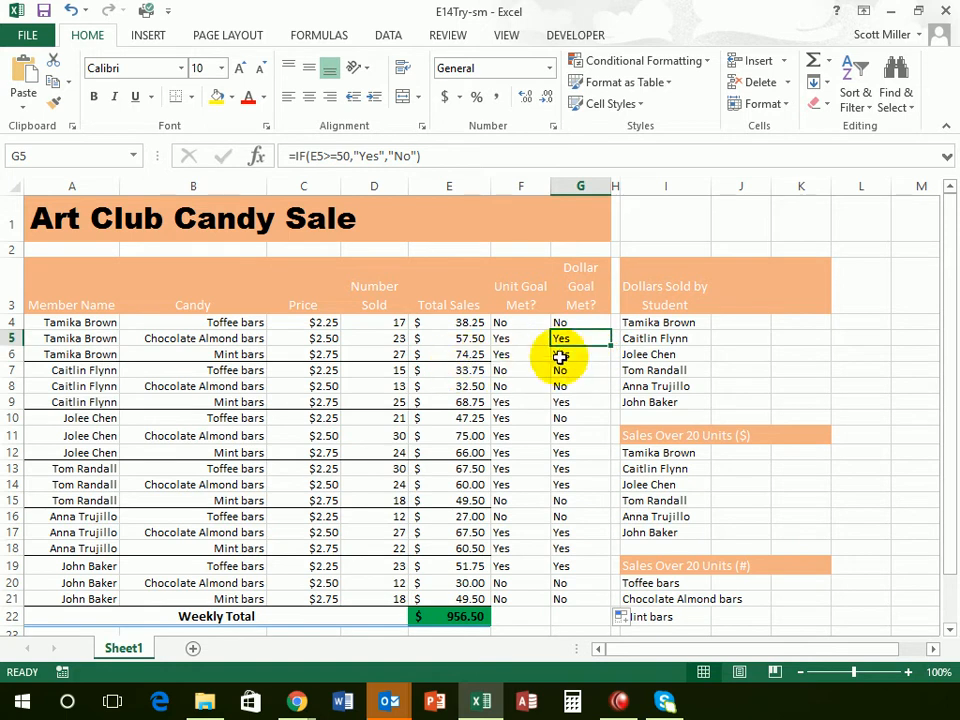
left_click(447, 357)
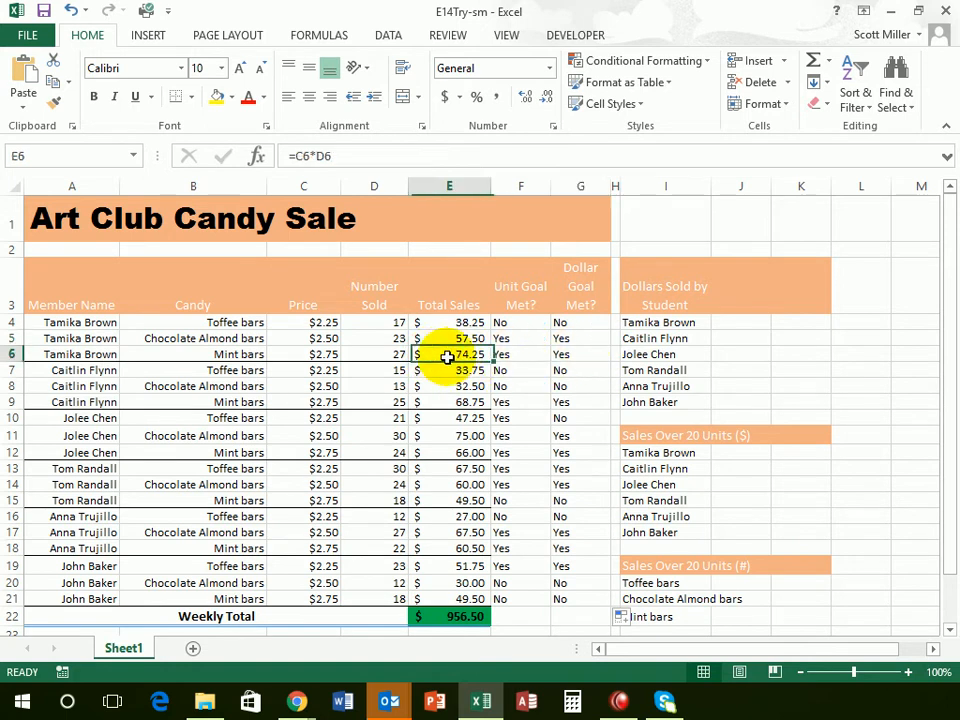
left_click(575, 357)
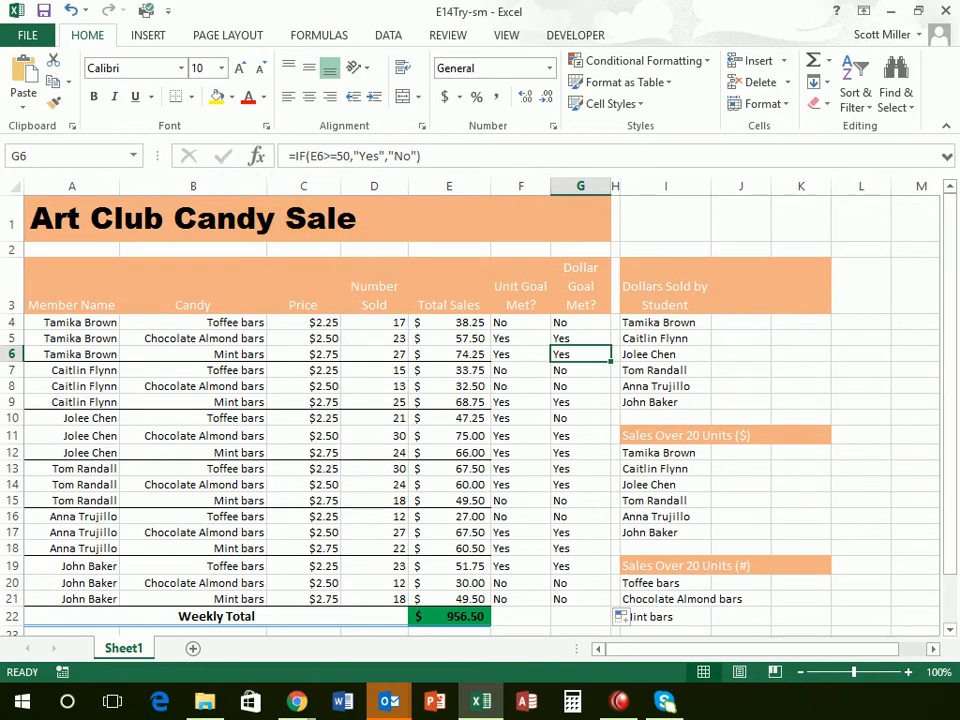
key("Up")
key("Up")
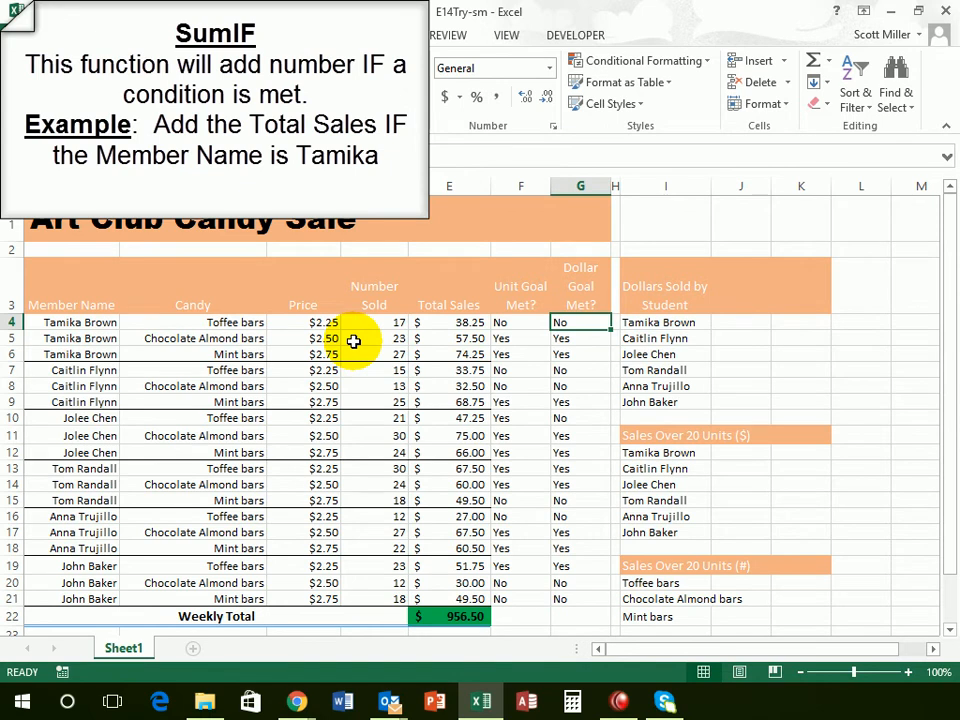
left_click(748, 326)
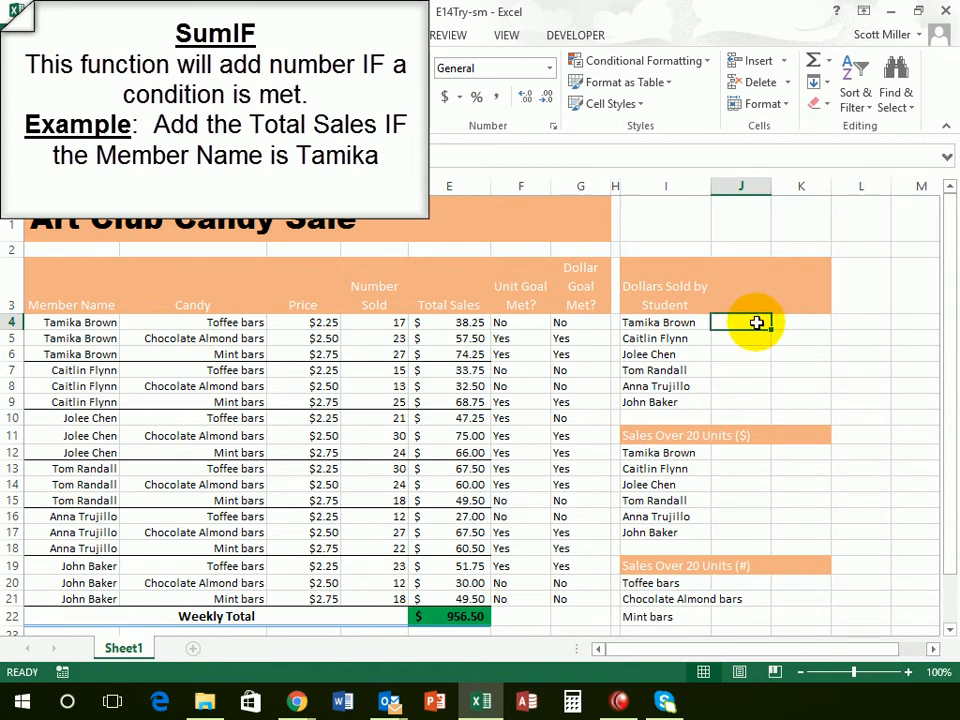
left_click(812, 60)
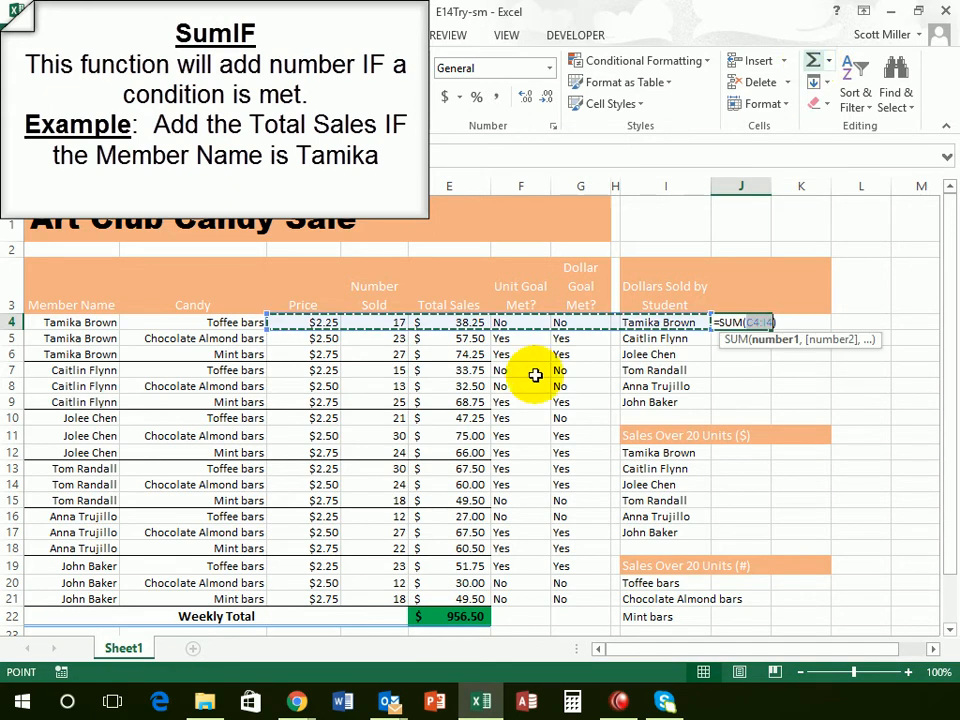
left_click_drag(466, 323, 462, 356)
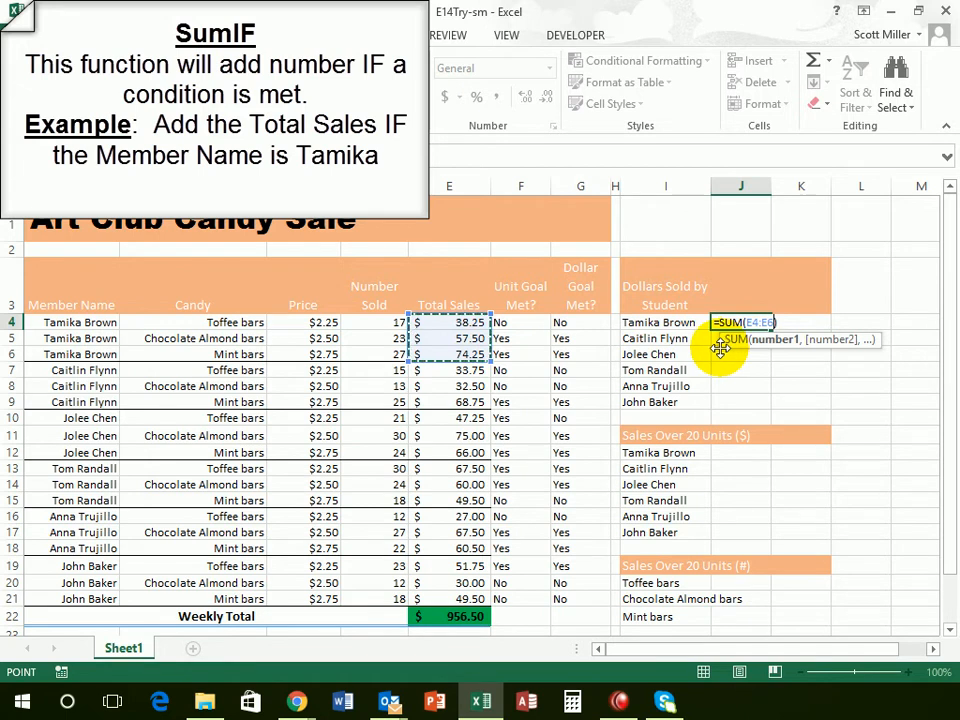
key("Escape")
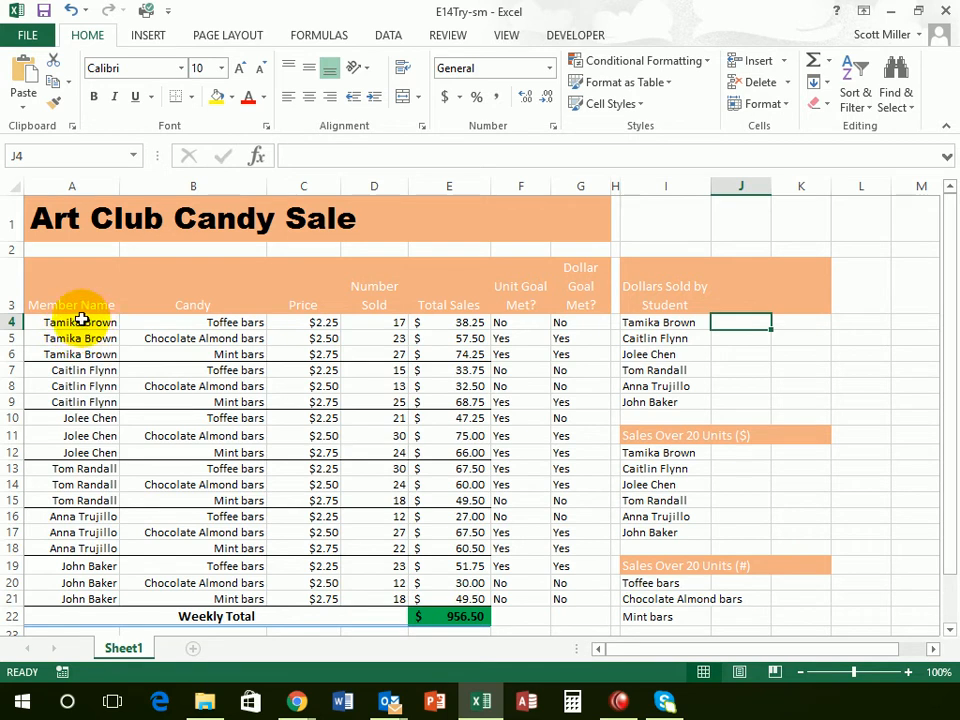
Name the member name cells A4:A21 MemberName and the total sales cells E4:E21 TotalSales.
left_click_drag(79, 323, 84, 594)
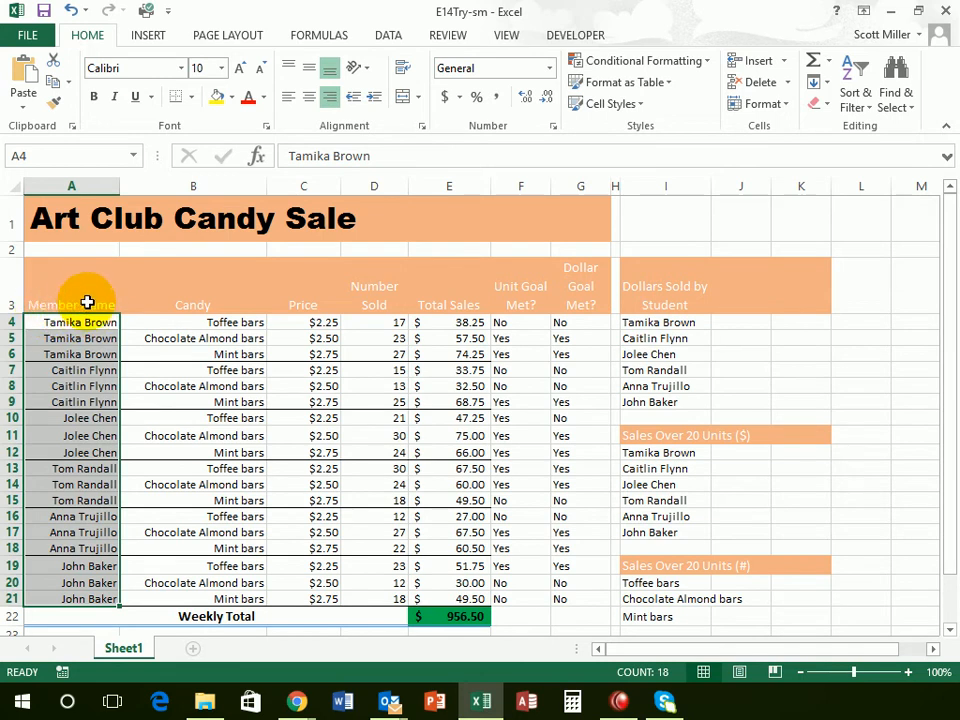
left_click(56, 156)
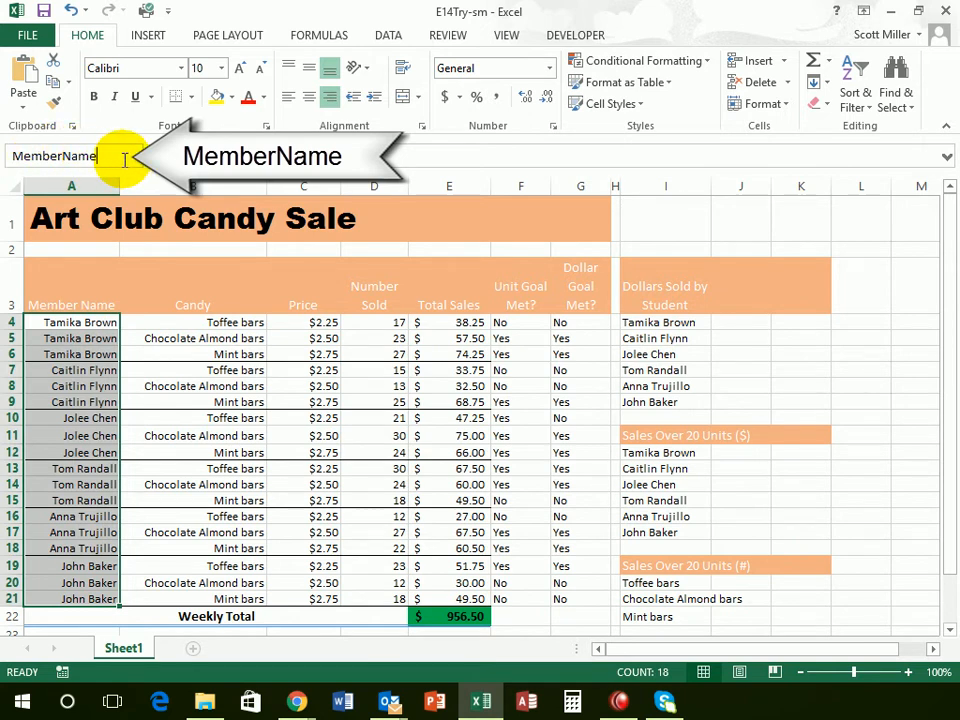
key("Return")
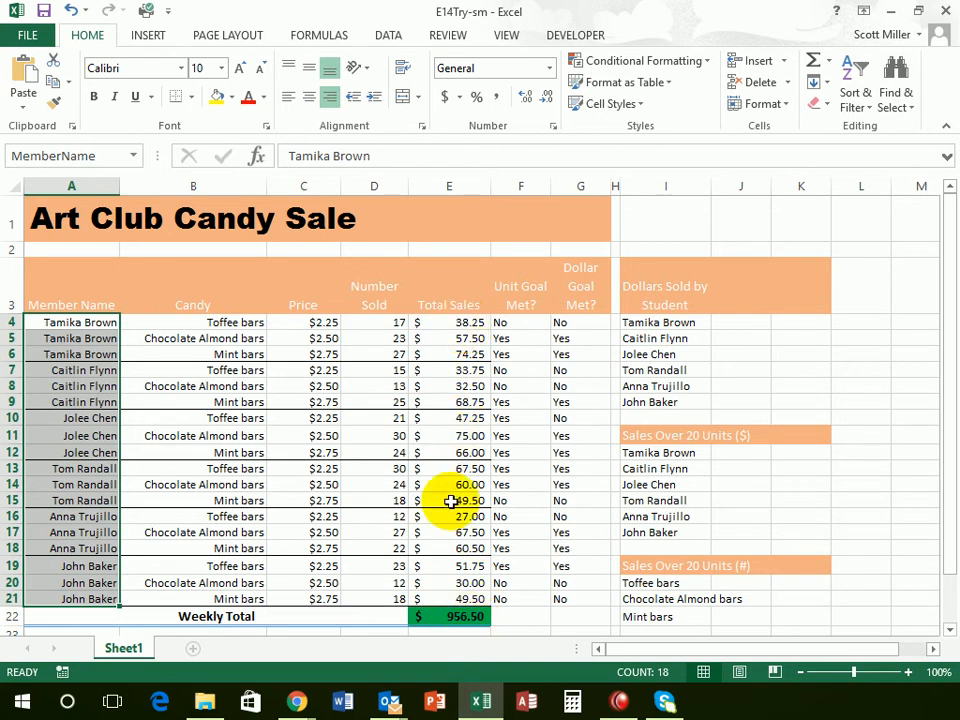
left_click_drag(454, 325, 463, 600)
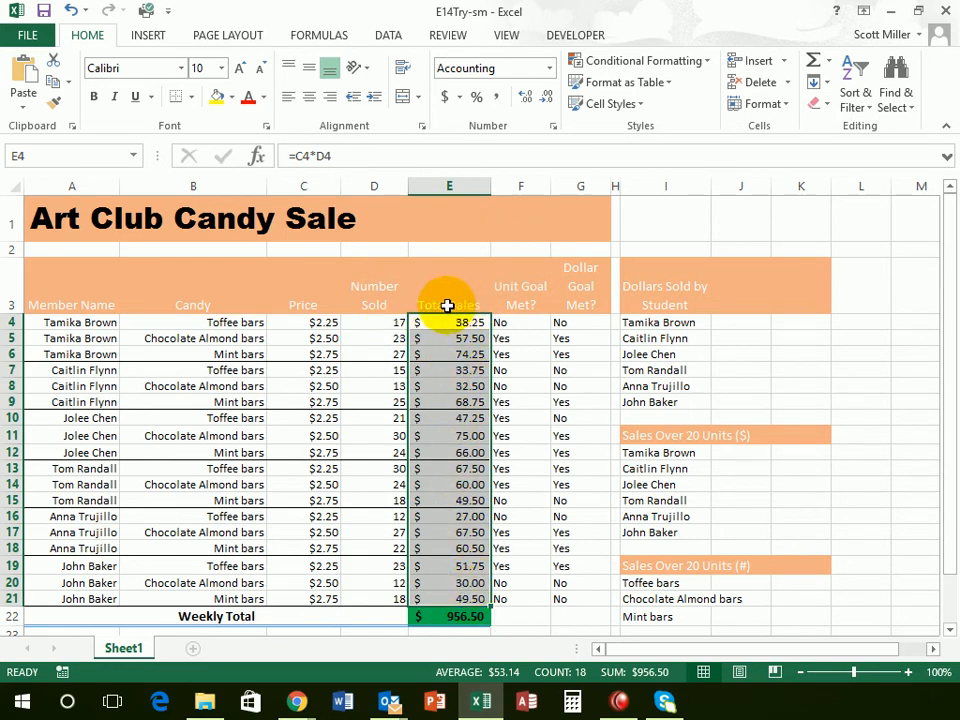
left_click(69, 154)
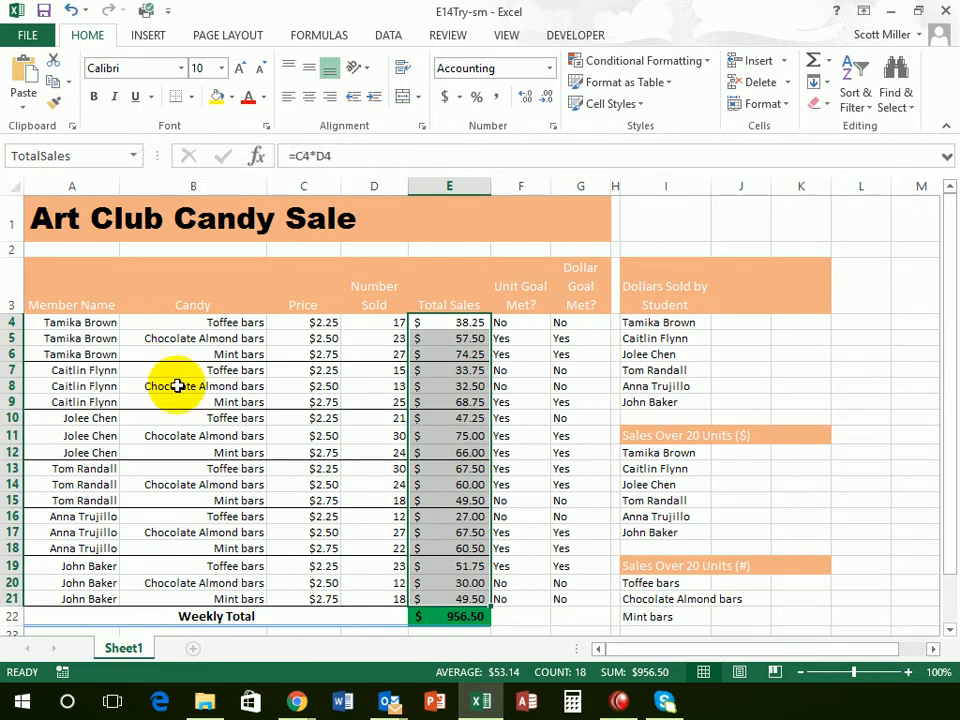
left_click(435, 328)
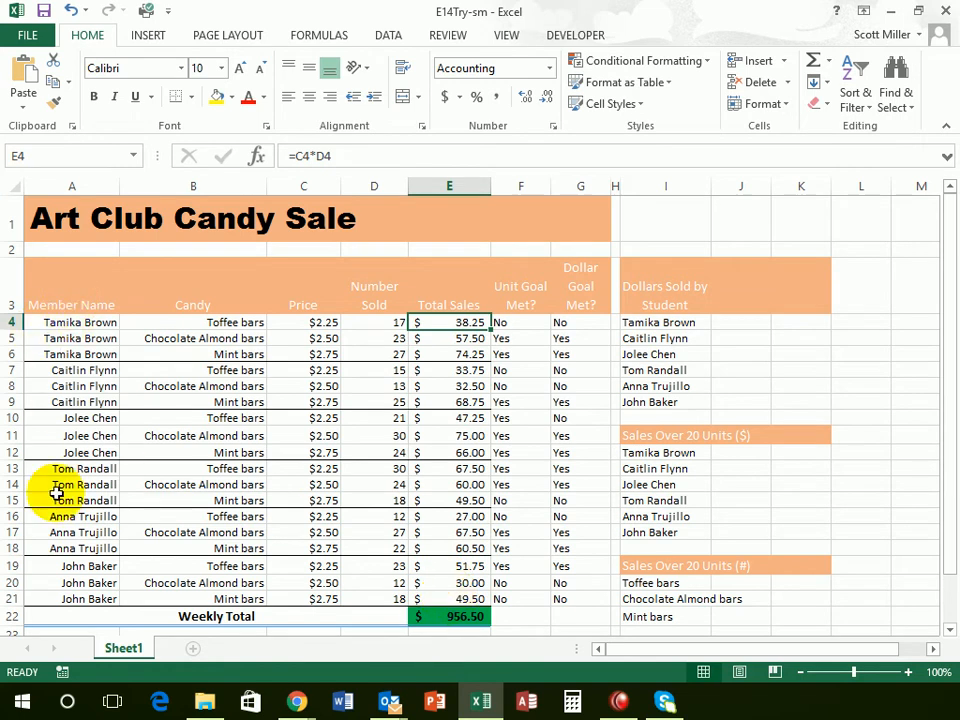
Search for the SUMIF function and insert it in J4, the first cell under Dollars Sold by Student.
left_click(736, 326)
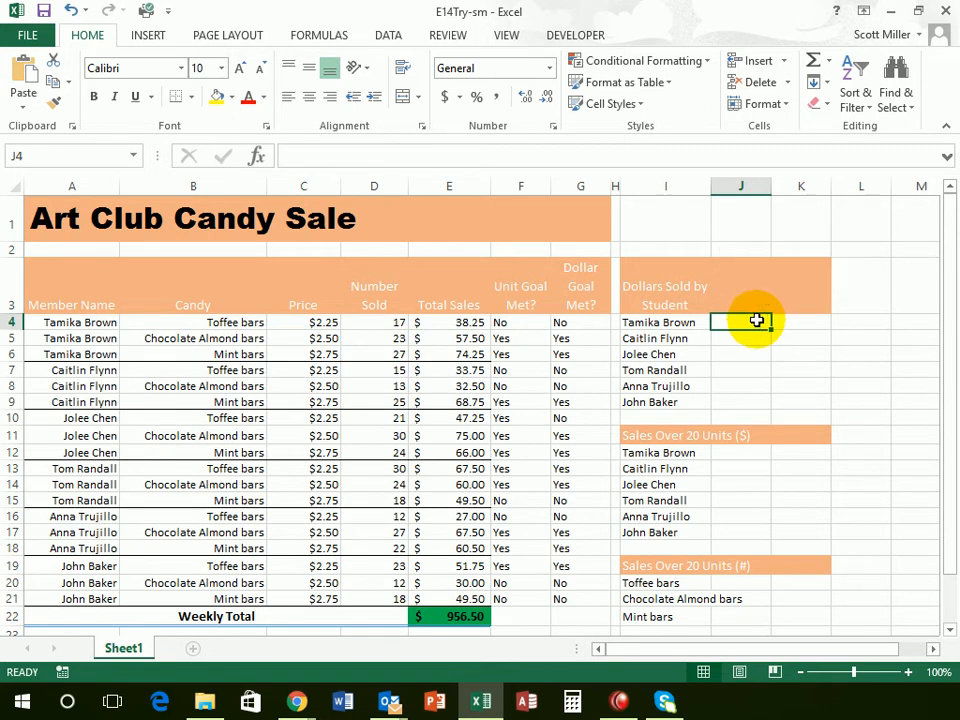
left_click(831, 62)
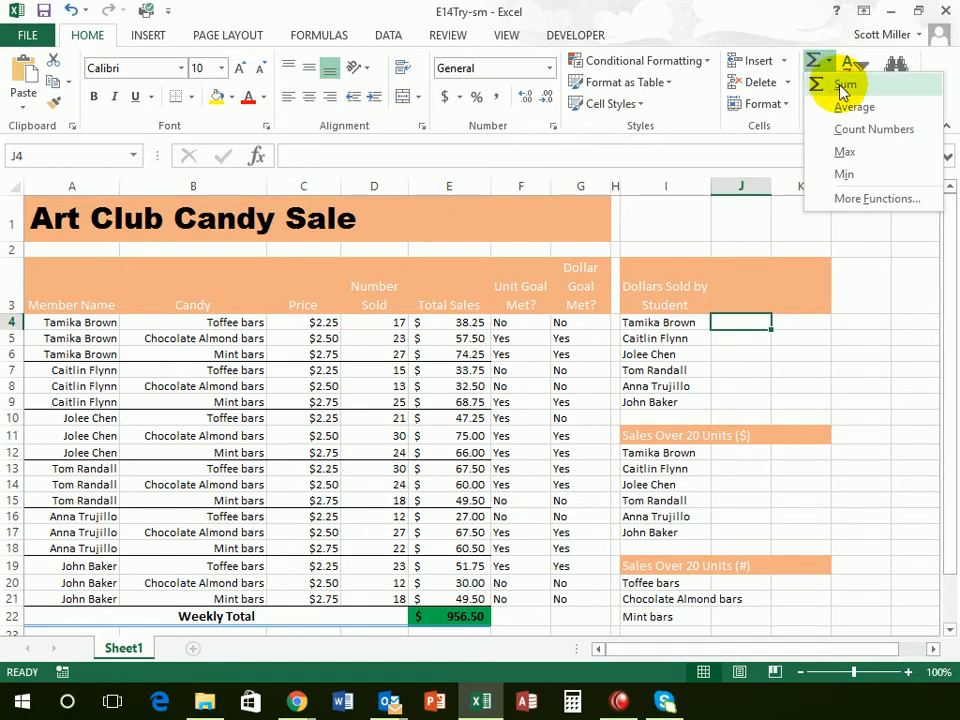
left_click(848, 199)
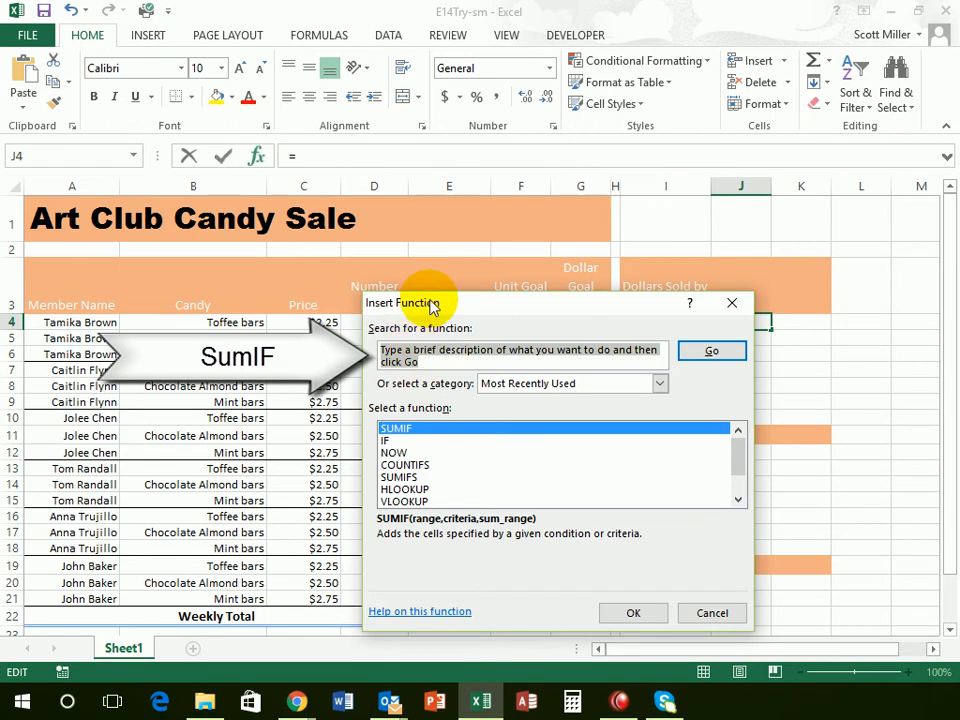
type("sumif")
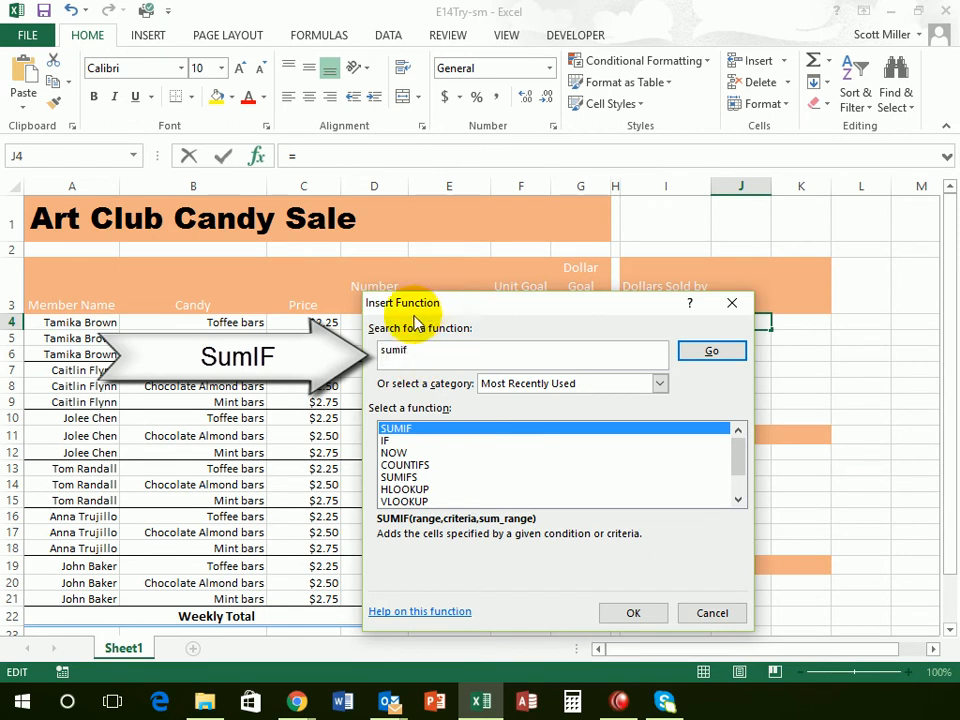
left_click(713, 356)
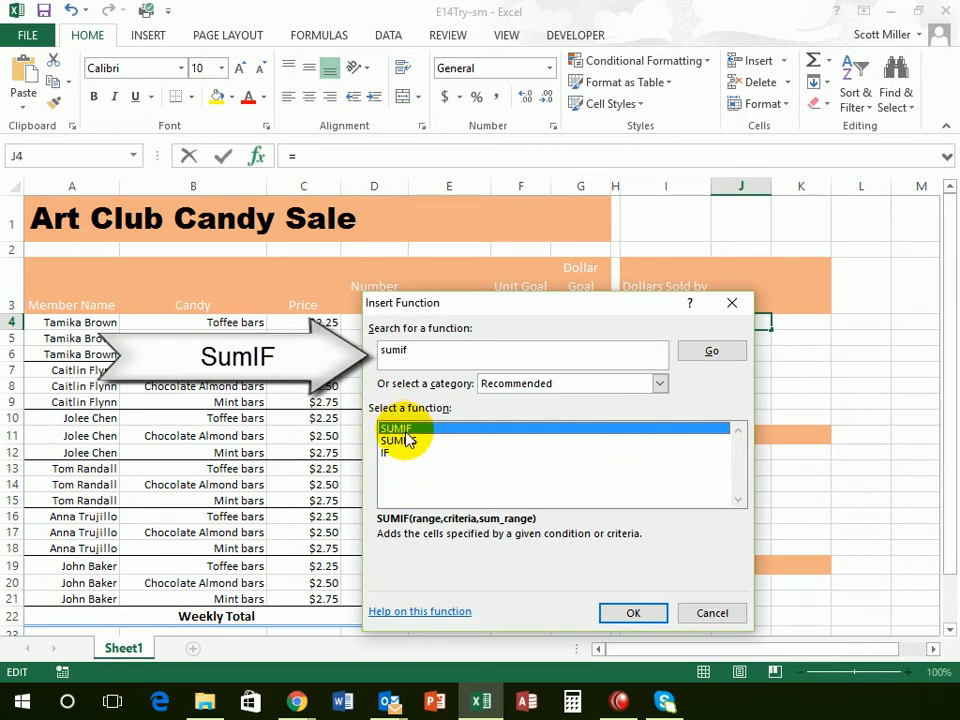
left_click(632, 614)
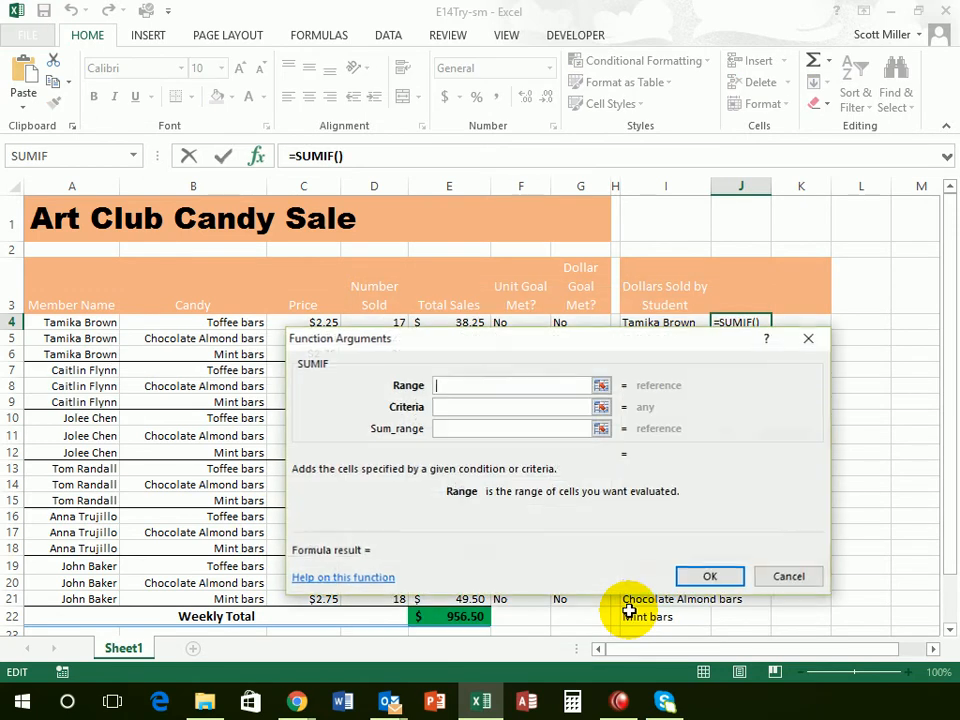
Set the SUMIF range to MemberName and its criteria to I4, keeping the arguments dialog clear of the needed cells.
left_click_drag(571, 353, 630, 362)
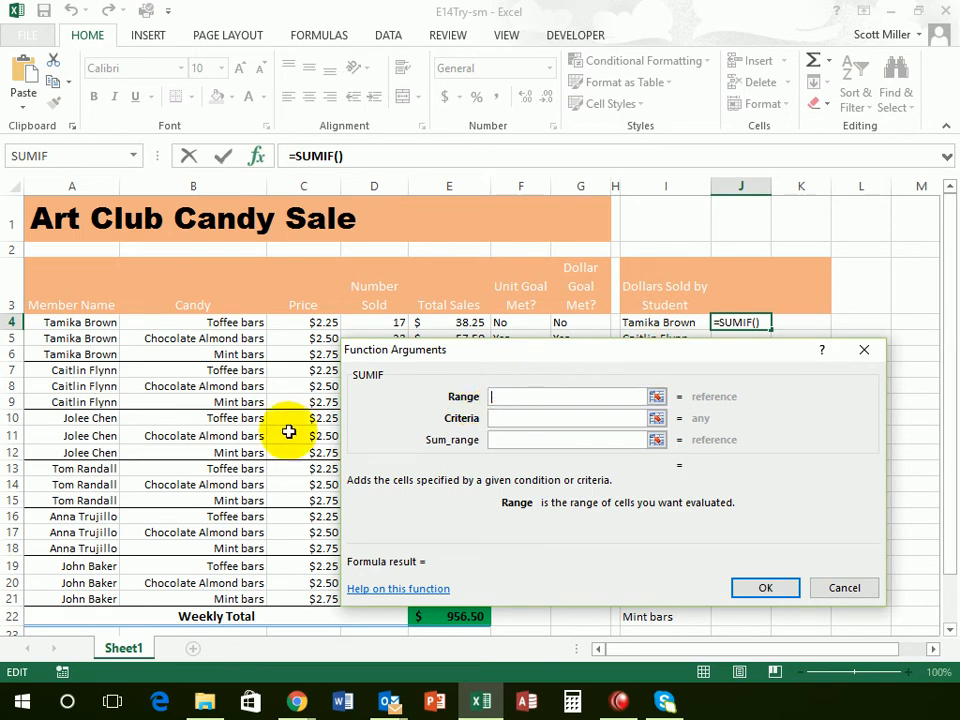
left_click_drag(80, 323, 90, 592)
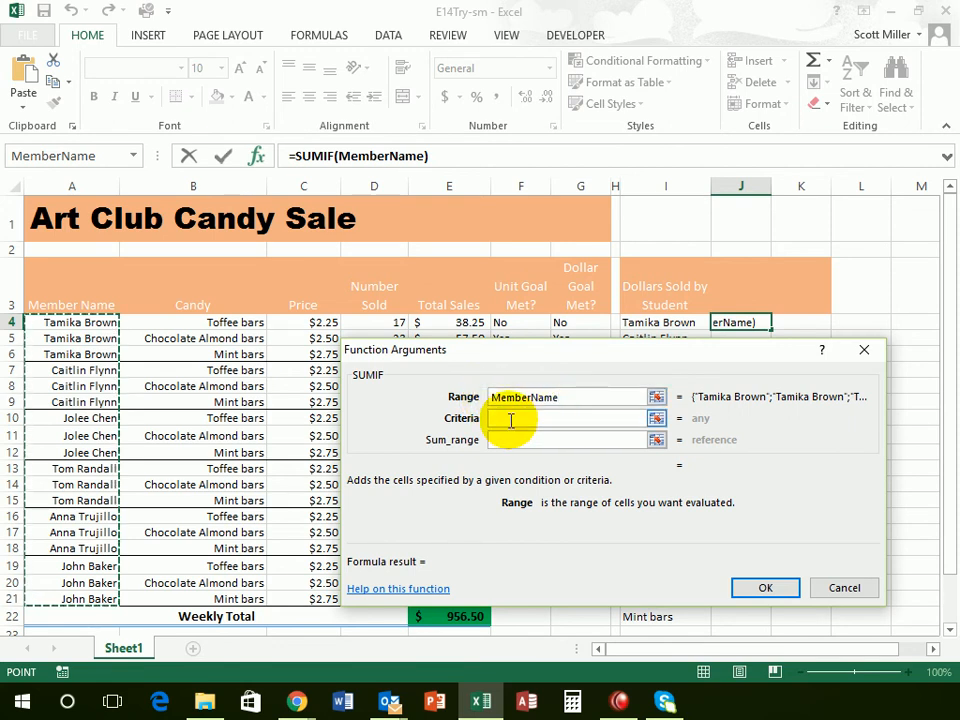
left_click(510, 420)
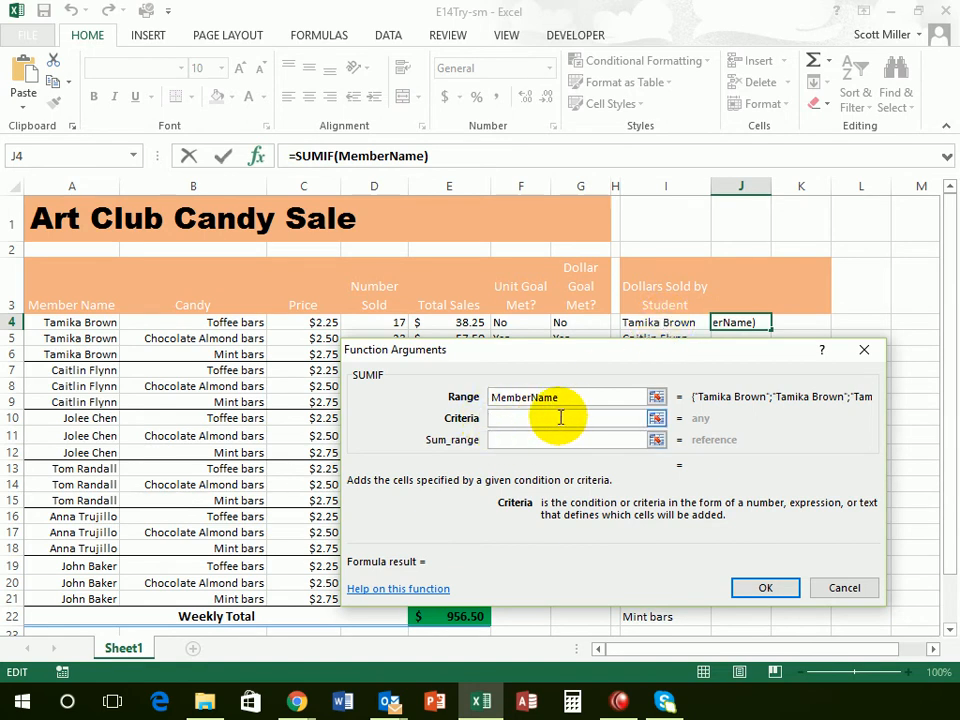
left_click(666, 325)
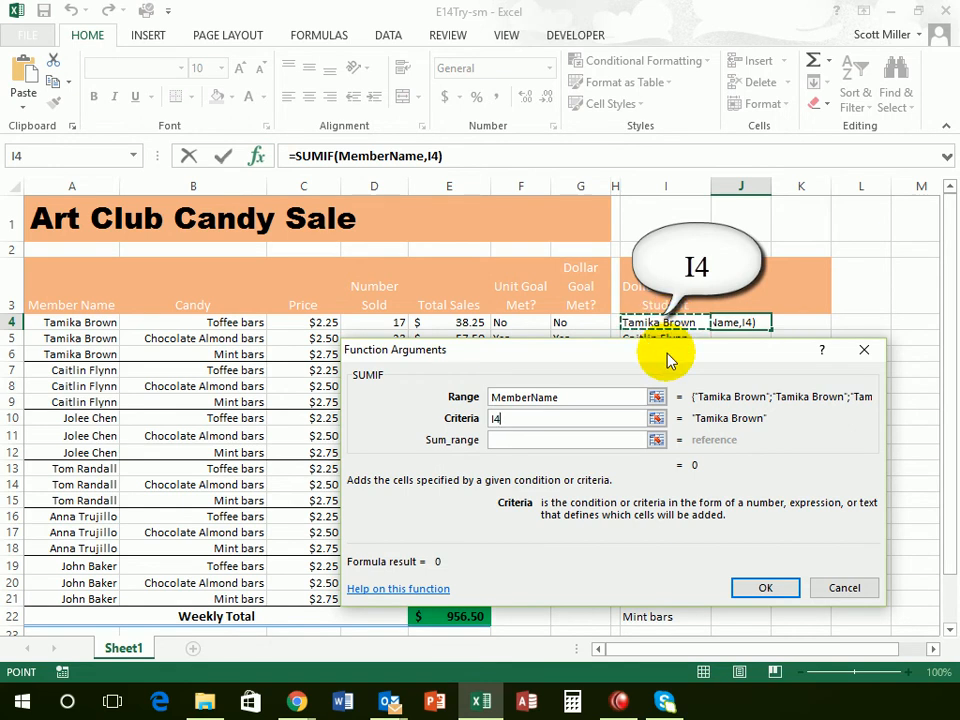
left_click_drag(670, 360, 669, 391)
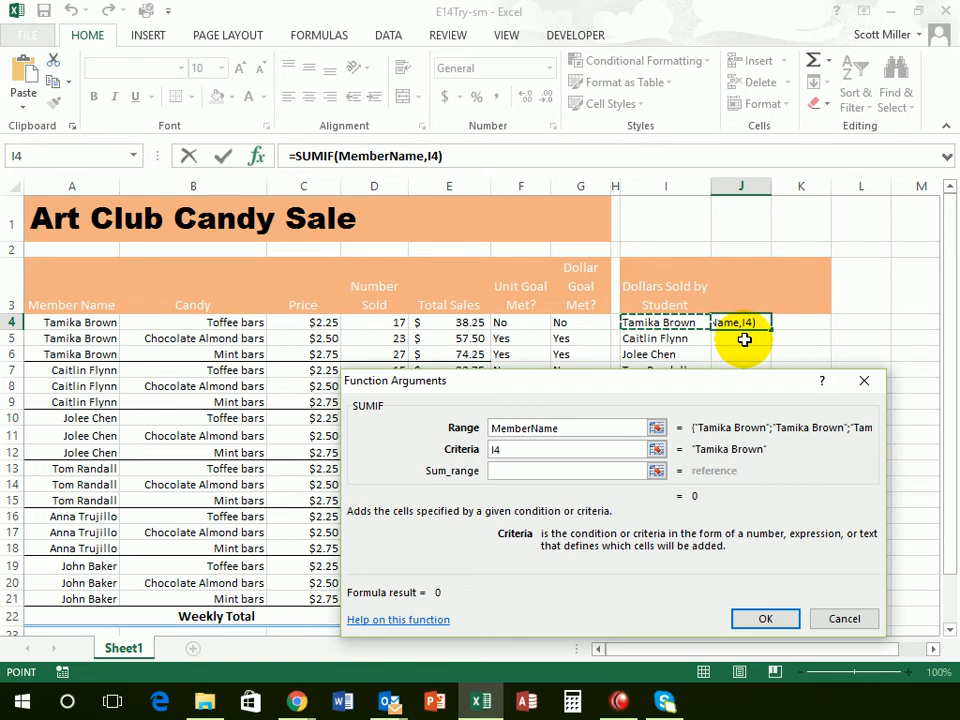
Set the sum range of the SUMIF function in J4 to TotalSales and finish the formula.
left_click(501, 476)
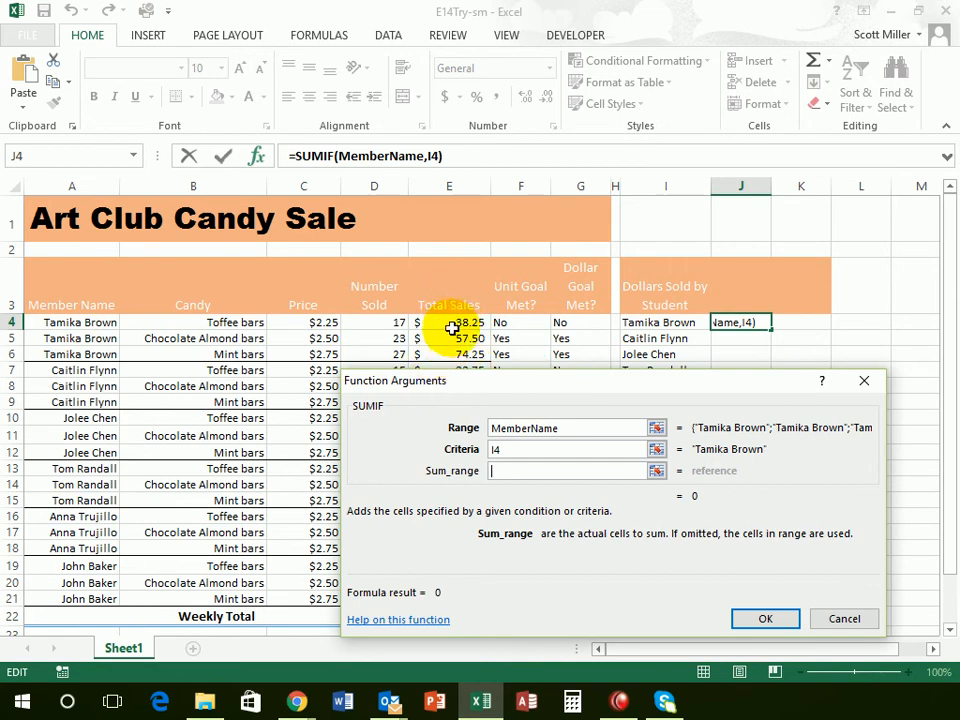
left_click_drag(561, 381, 735, 333)
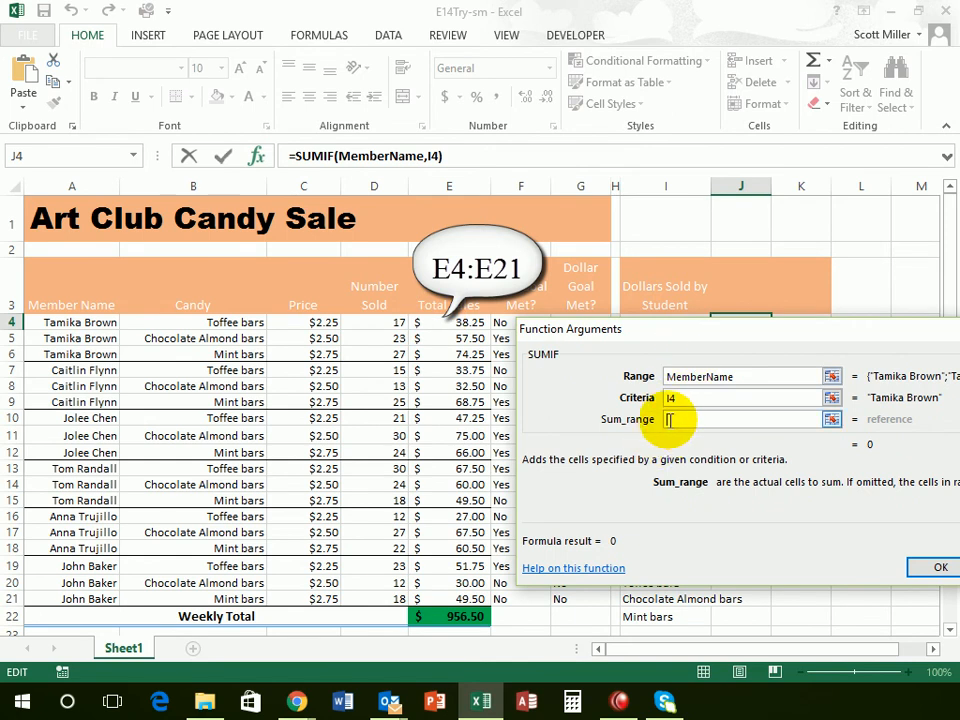
left_click_drag(453, 325, 468, 592)
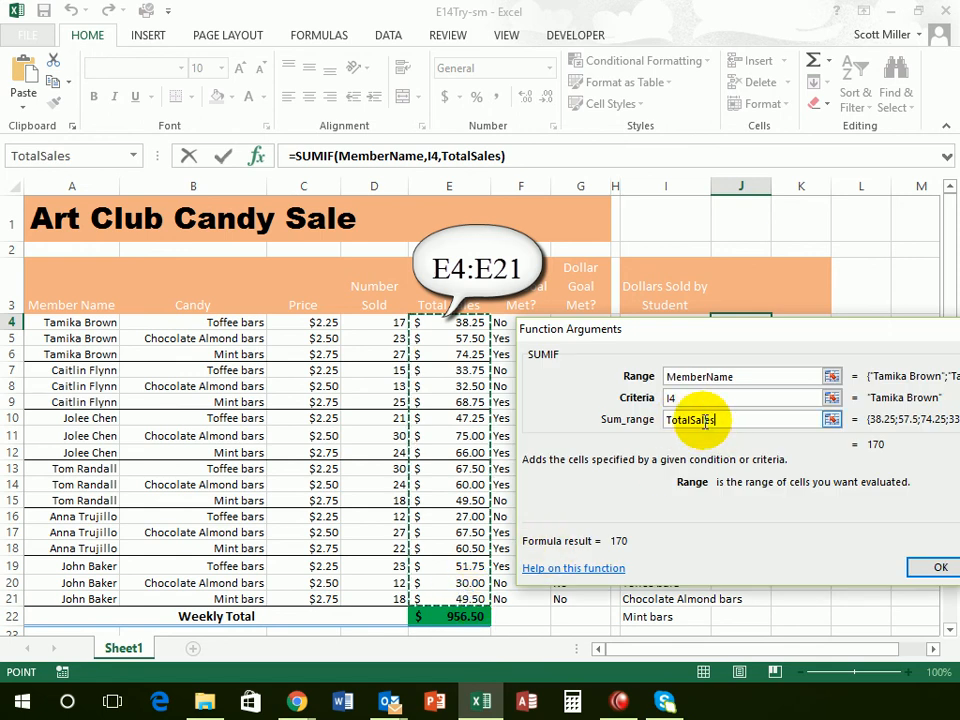
left_click_drag(765, 336, 574, 386)
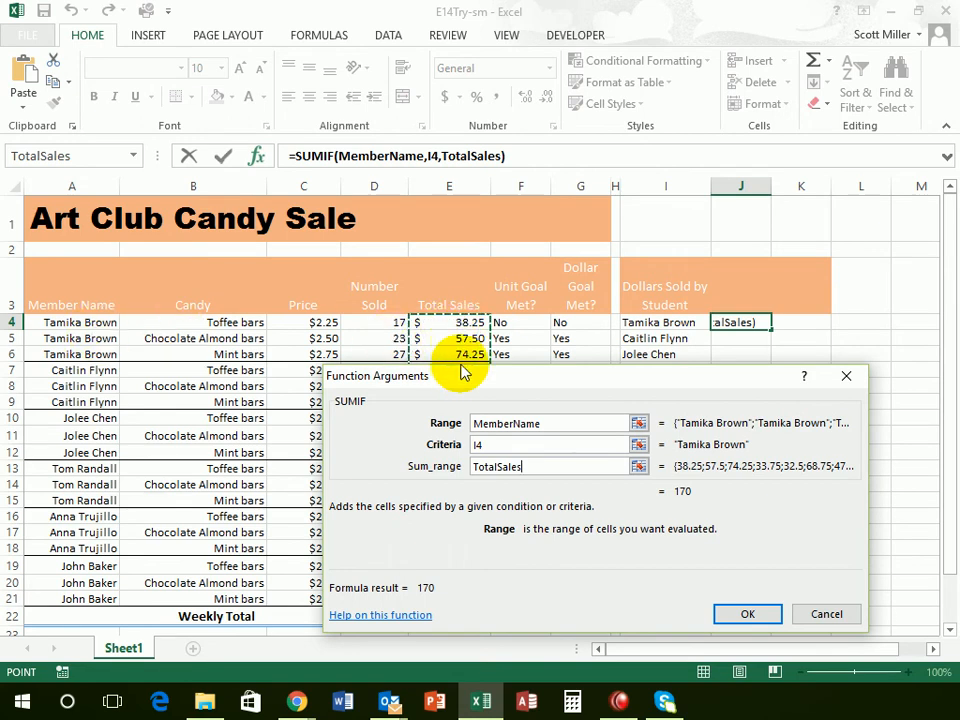
left_click(745, 614)
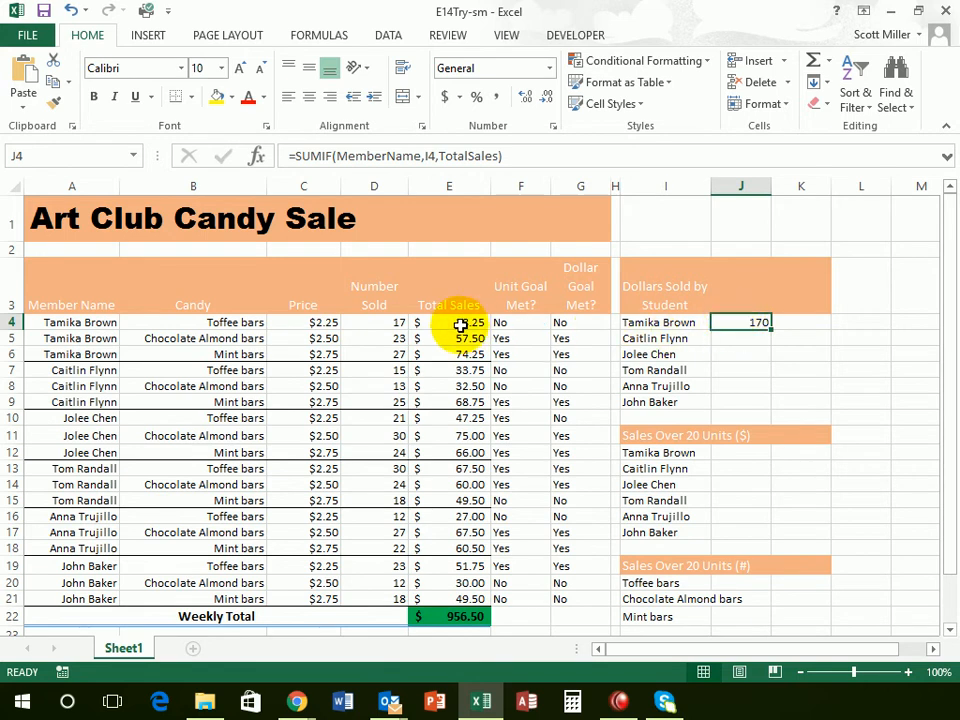
Check J4 against the sum of E4:E6 and fill the SUMIF formula from J4 down through J9.
left_click_drag(457, 323, 456, 354)
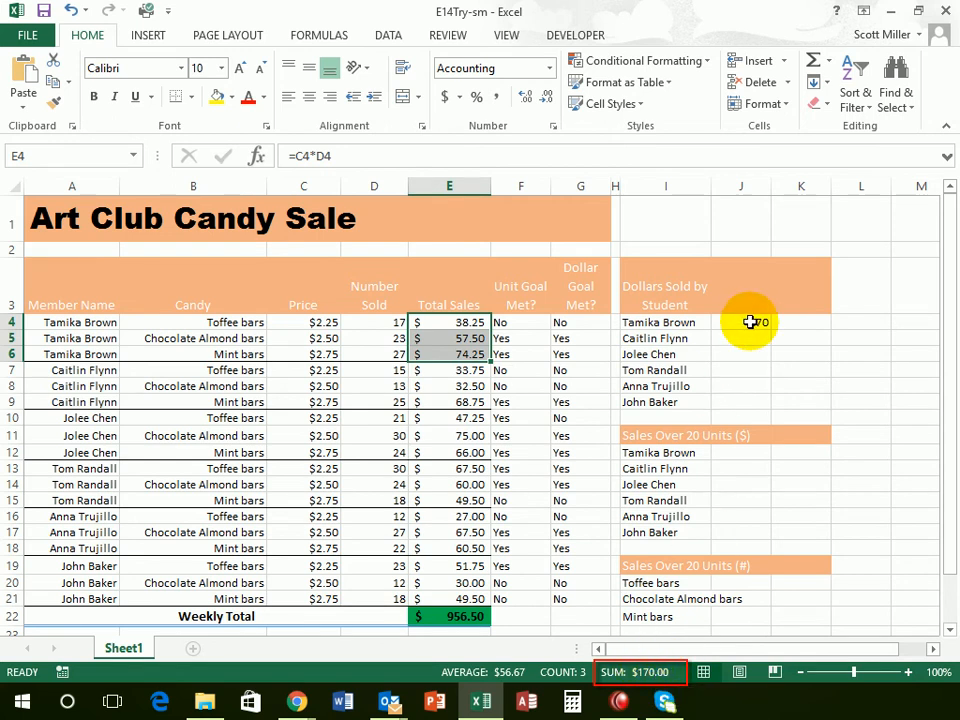
left_click(750, 322)
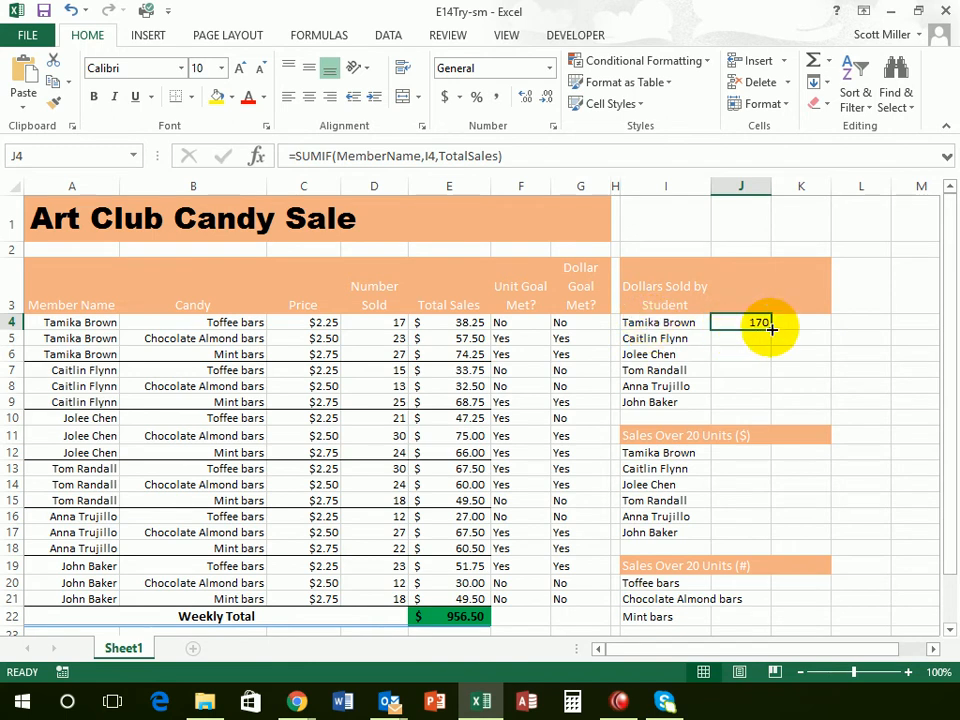
left_click_drag(771, 328, 765, 411)
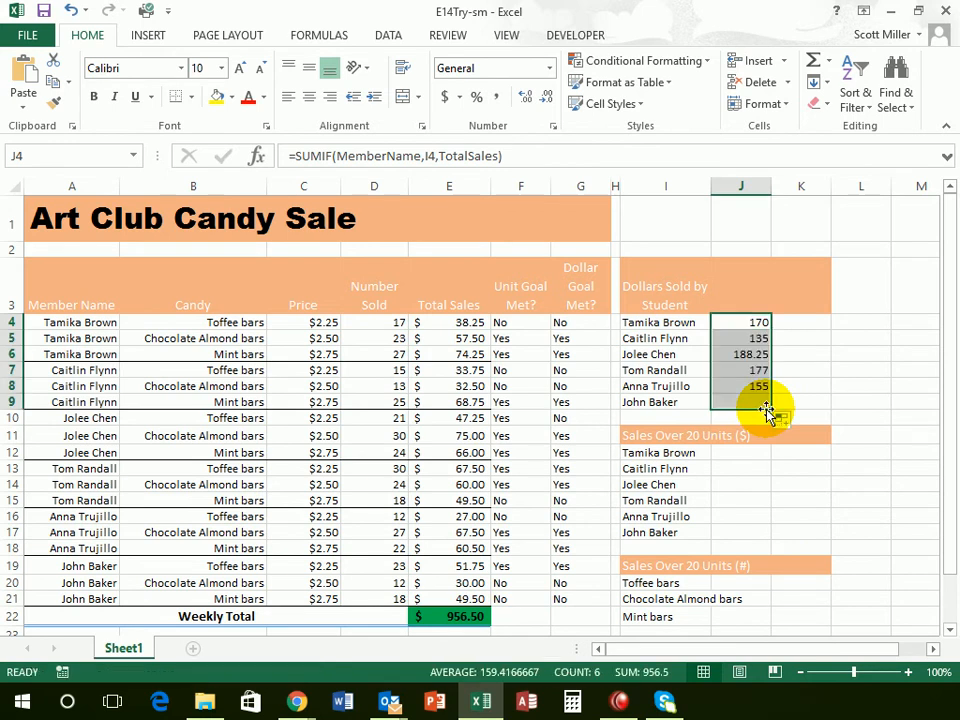
Compare the student totals in J5 and J9 with the sums of E7:E9 and E19:E21.
left_click(757, 339)
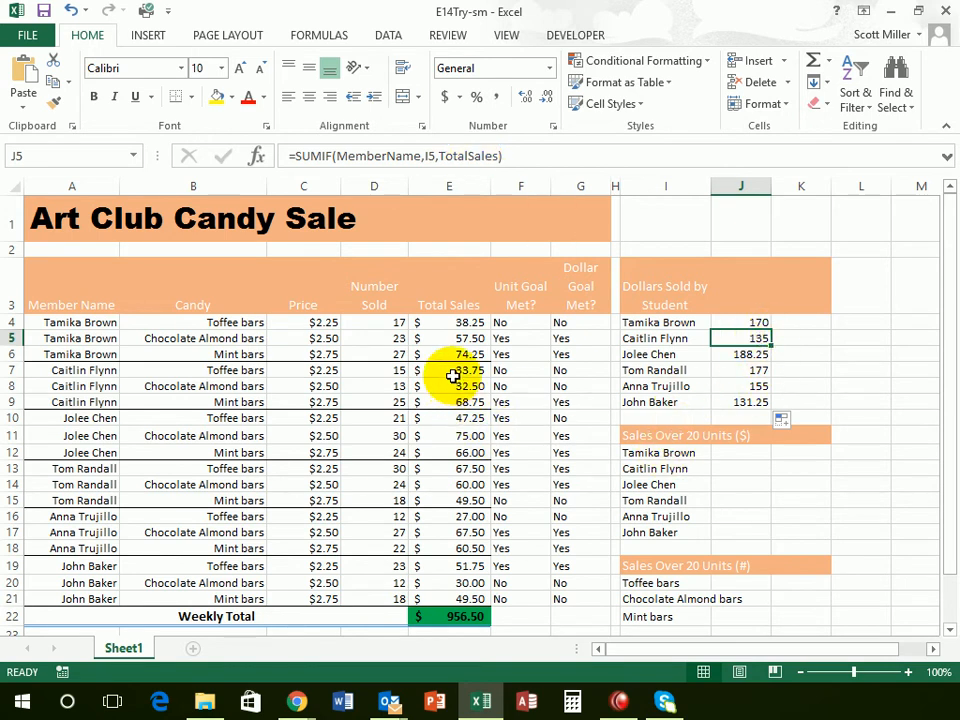
left_click_drag(453, 372, 451, 402)
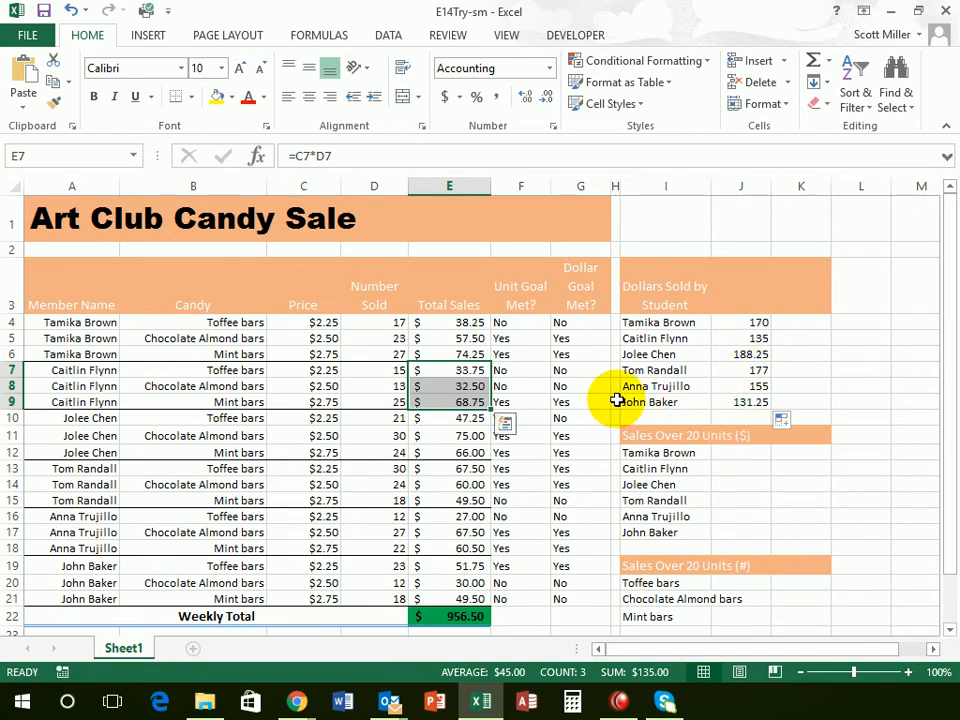
left_click(746, 402)
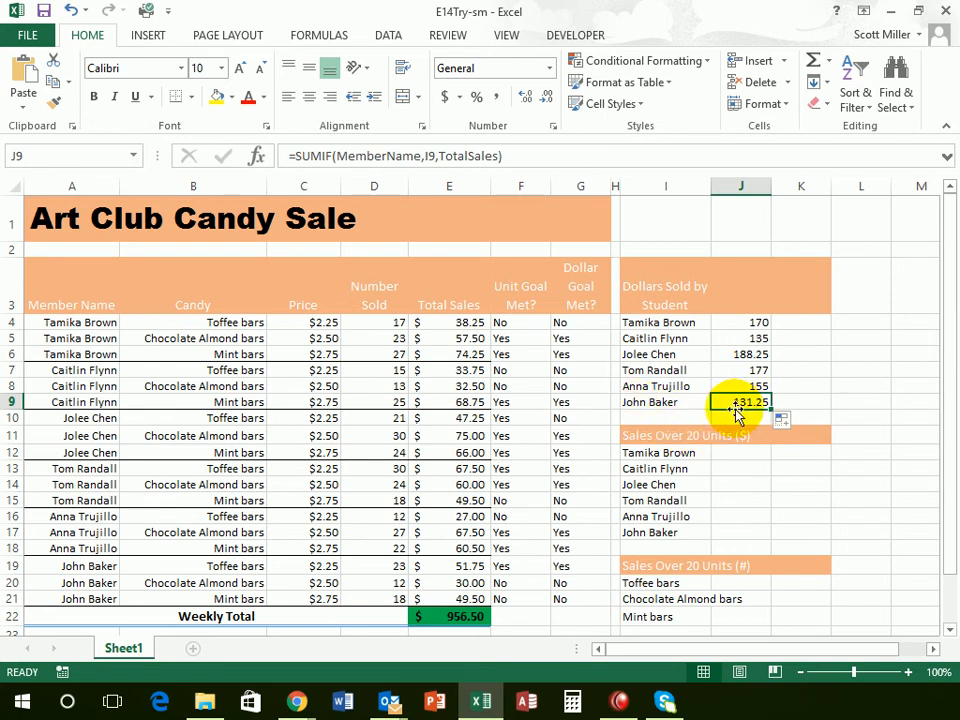
left_click(455, 566)
left_click_drag(463, 582, 467, 595)
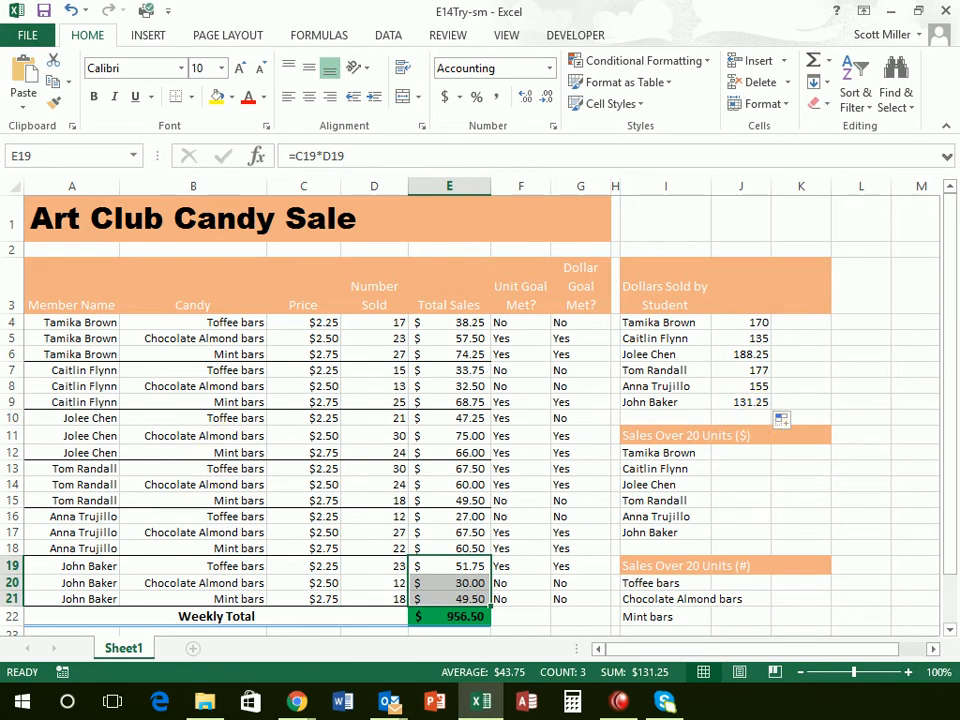
left_click(745, 401)
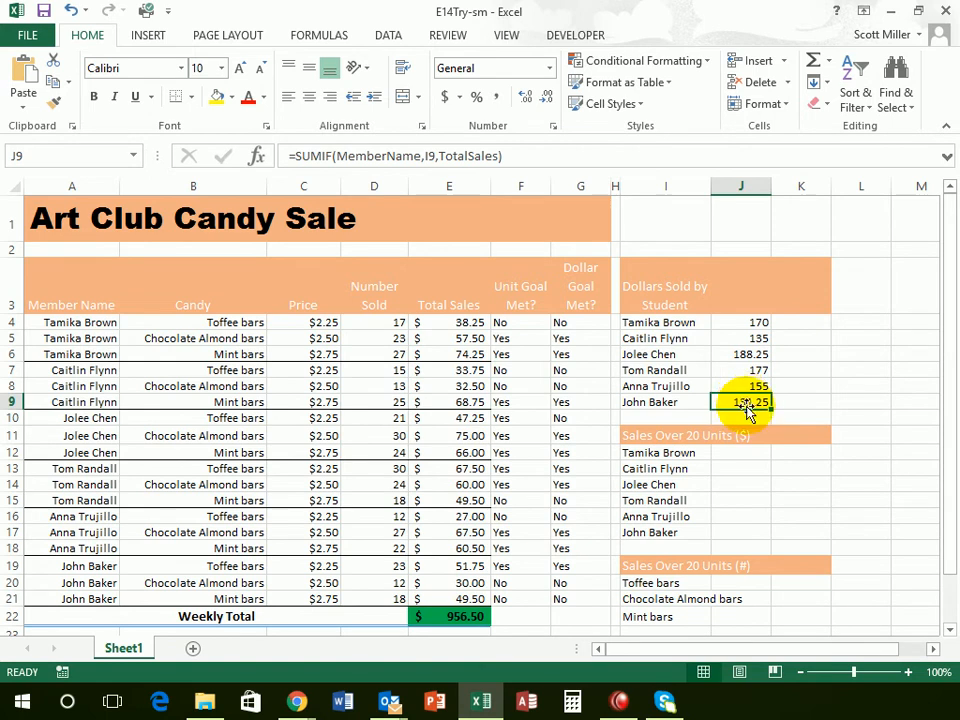
Replace the heading in I19 with Total Sales.
left_click(648, 566)
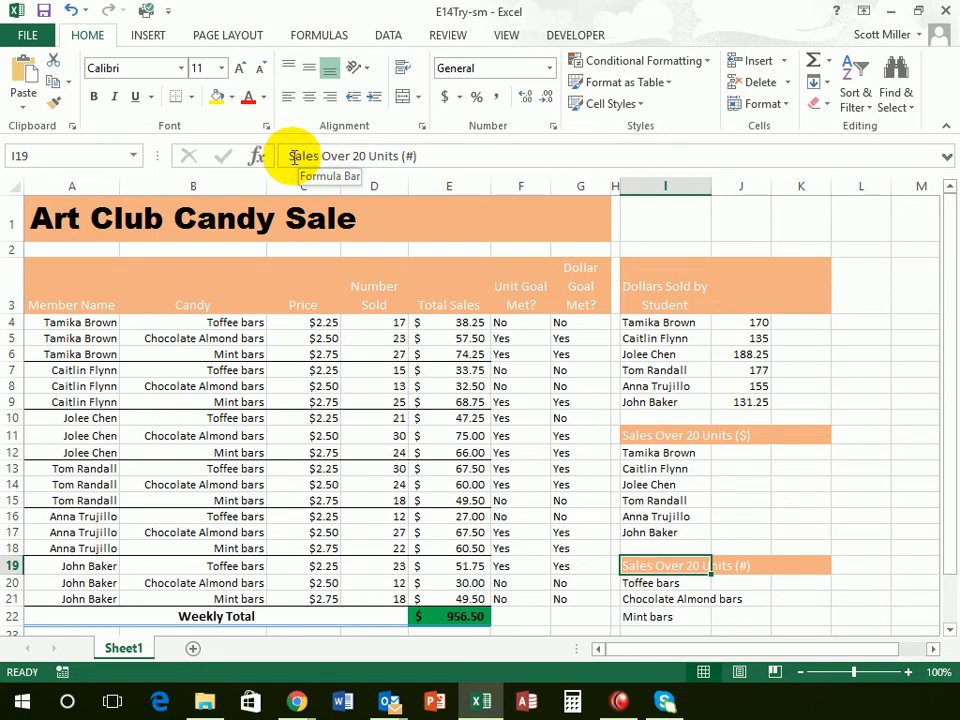
left_click_drag(292, 158, 441, 155)
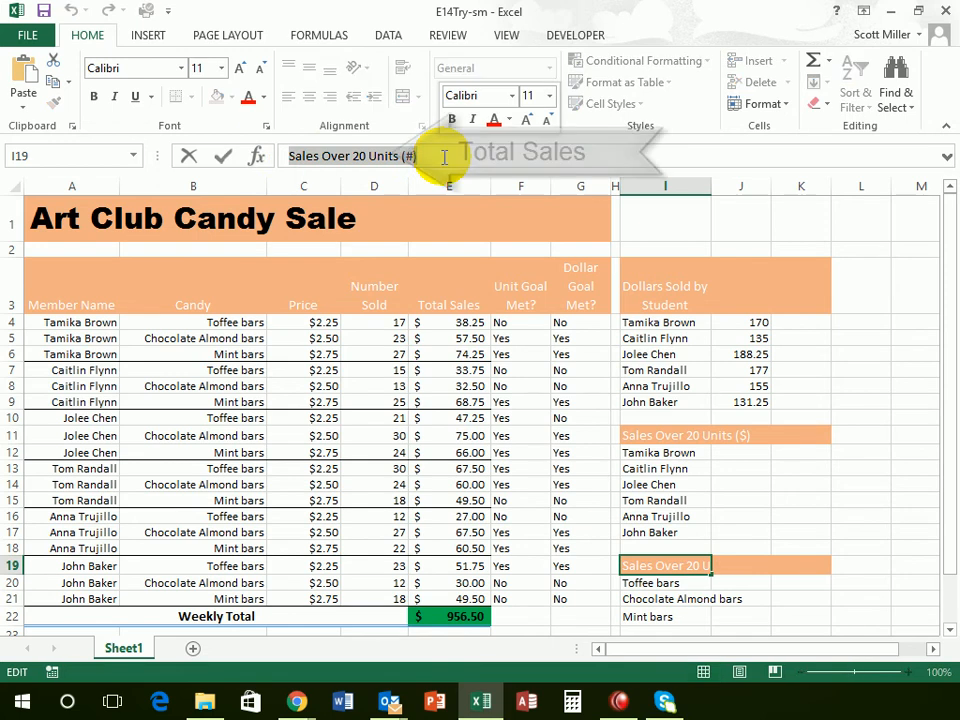
type("Toffee barsot")
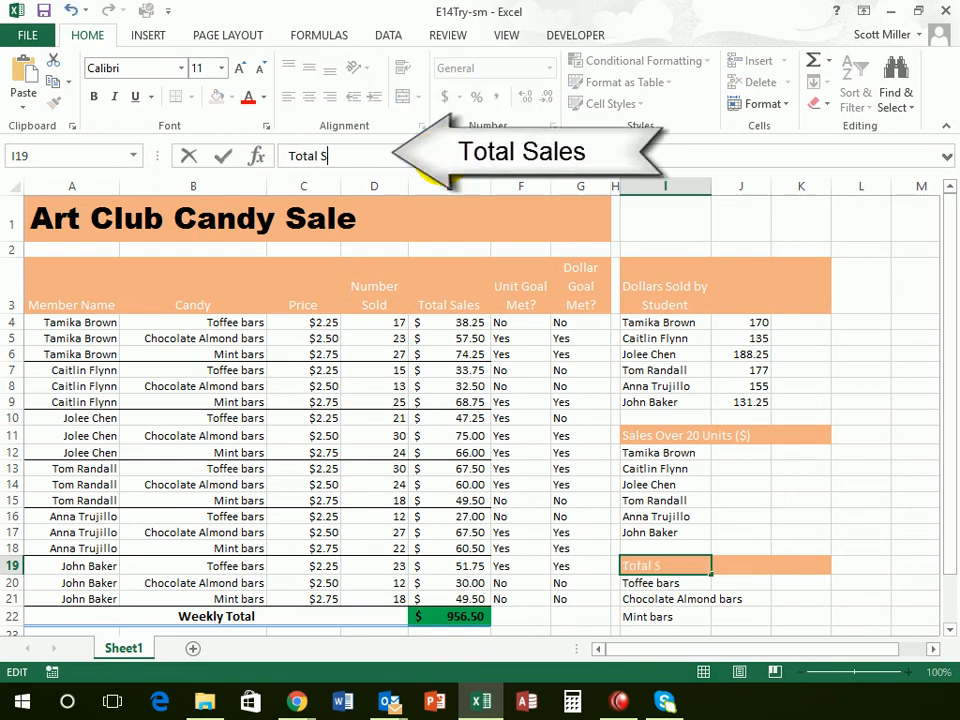
key("Return")
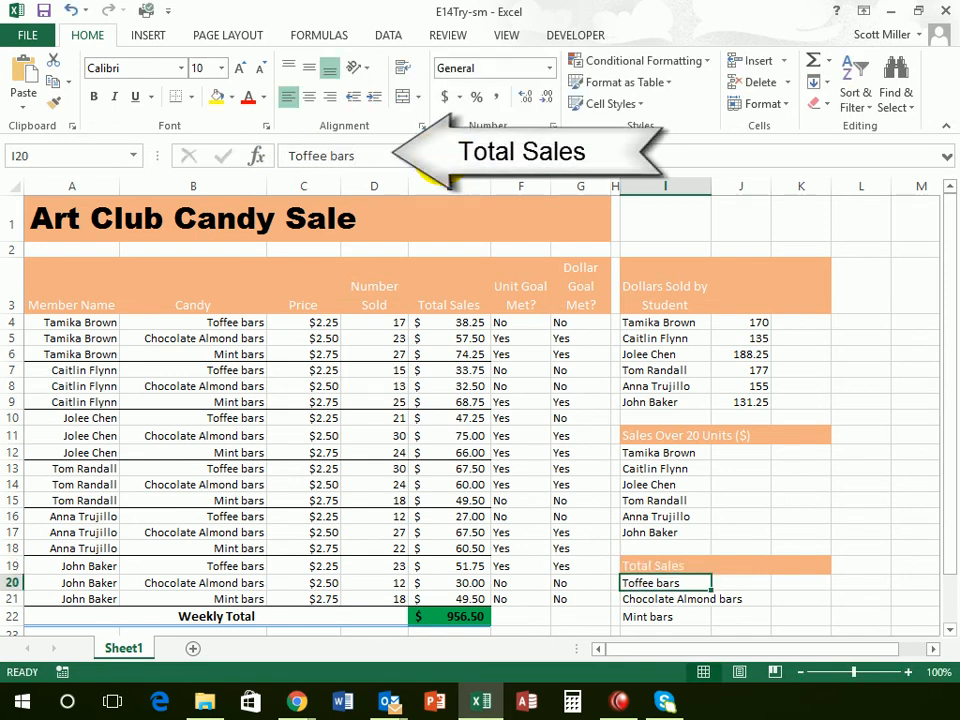
Define the range name Candy for the candy types in B4:B21.
left_click(739, 585)
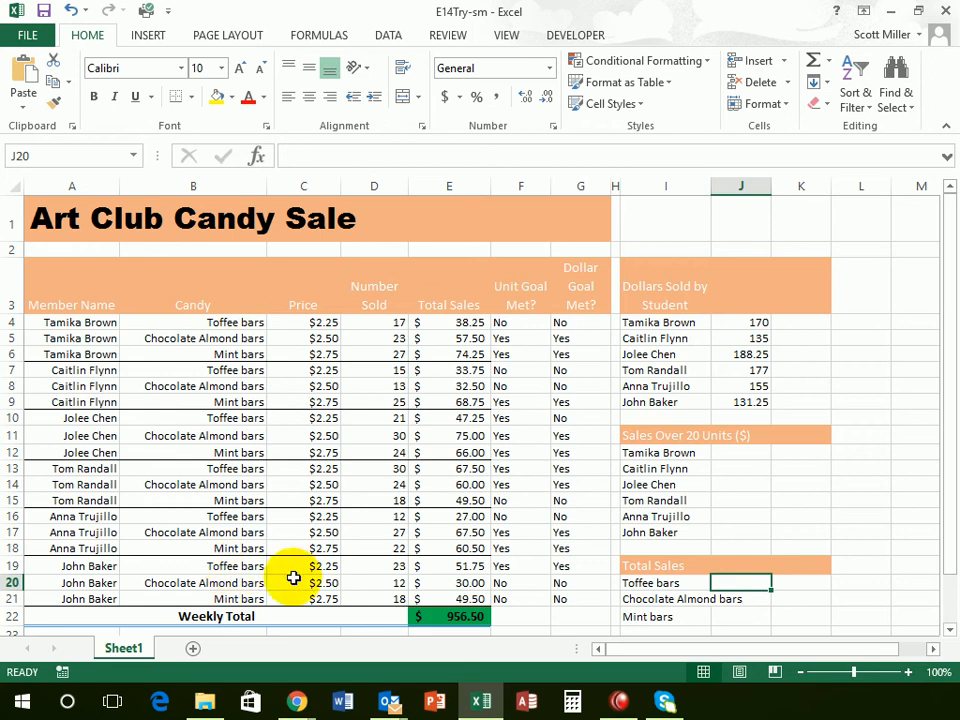
left_click(741, 603)
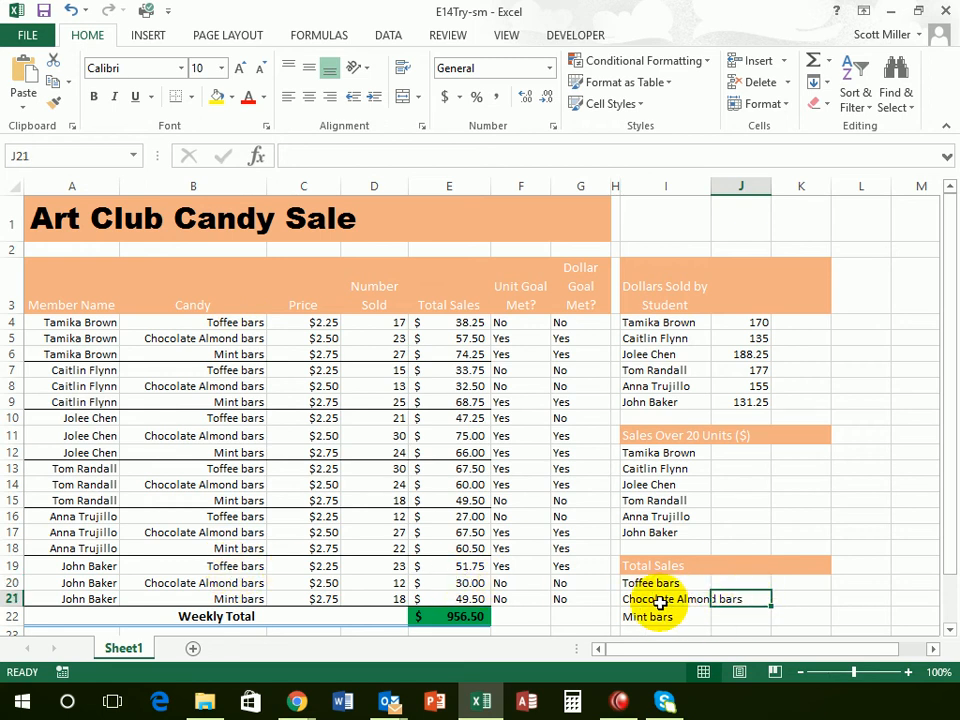
left_click(734, 619)
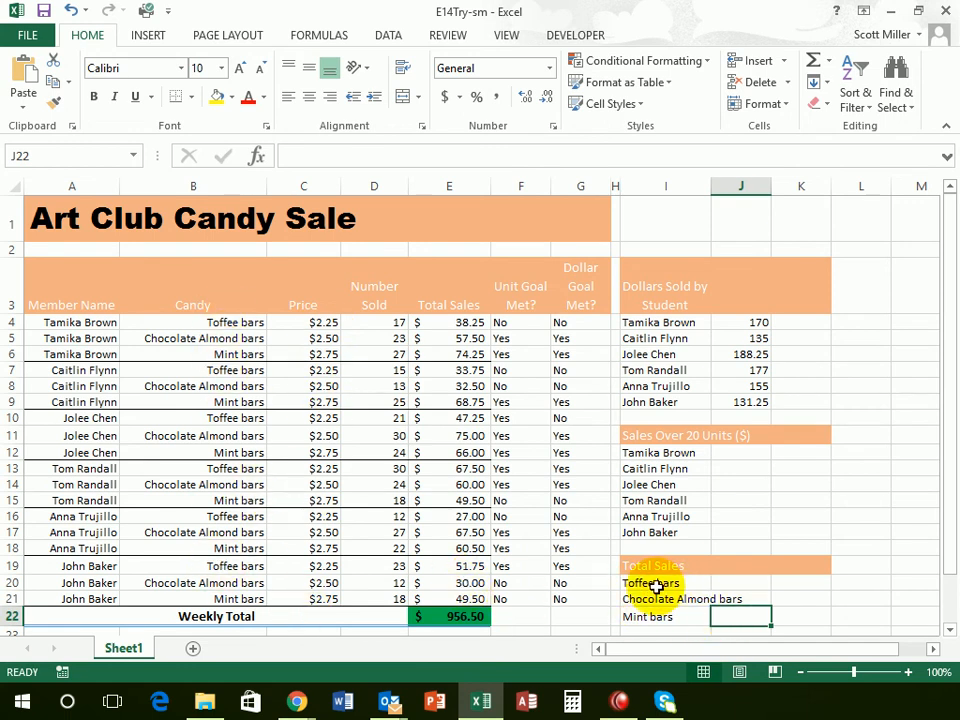
left_click(739, 584)
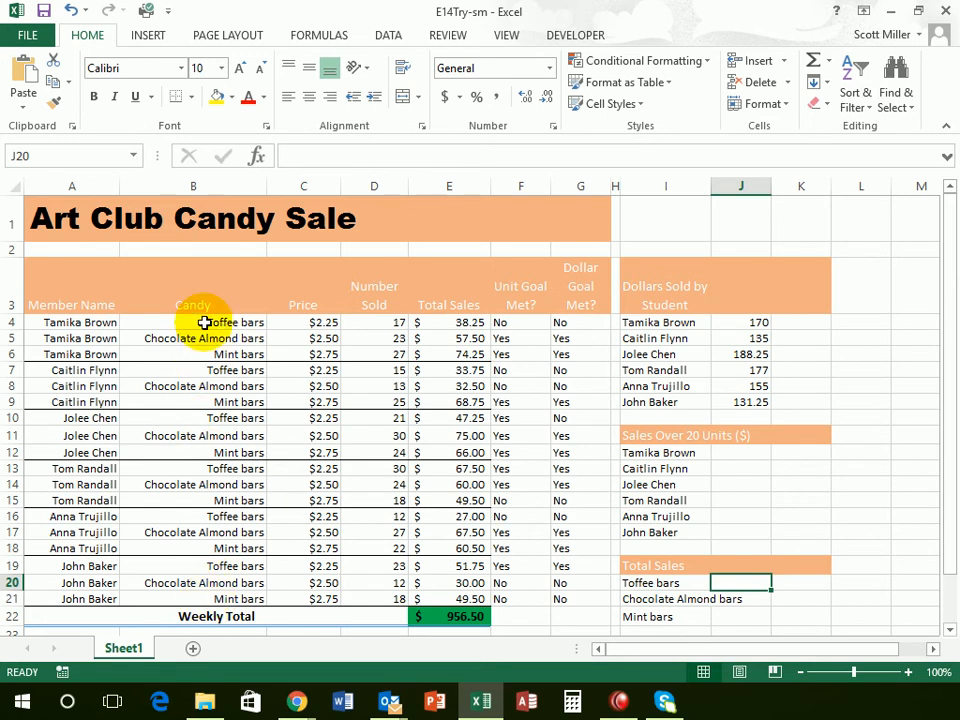
left_click_drag(204, 322, 214, 600)
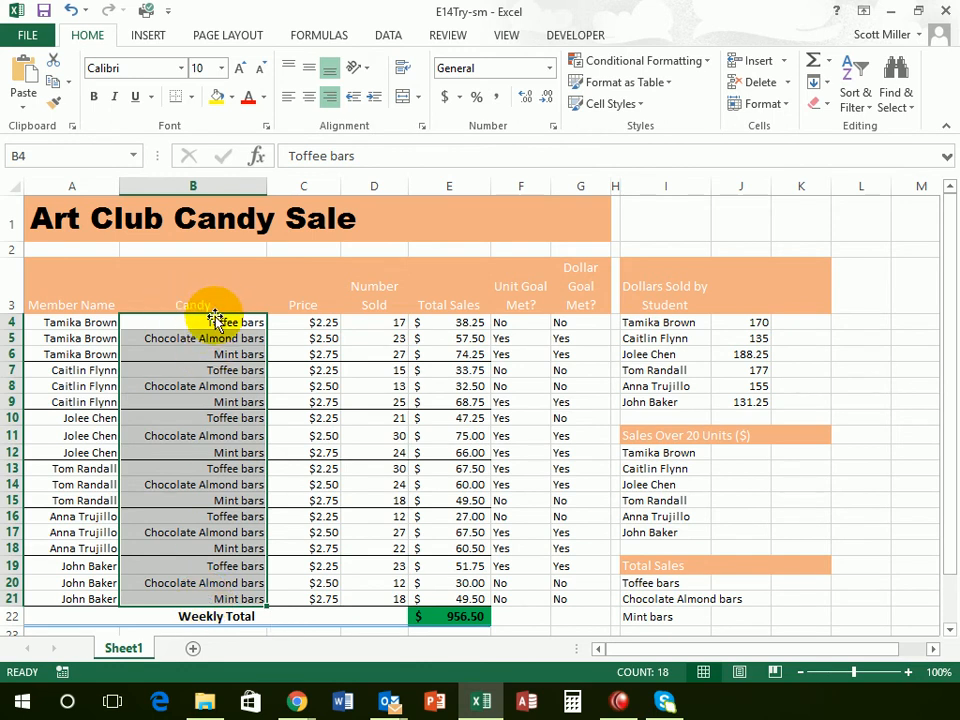
left_click(56, 154)
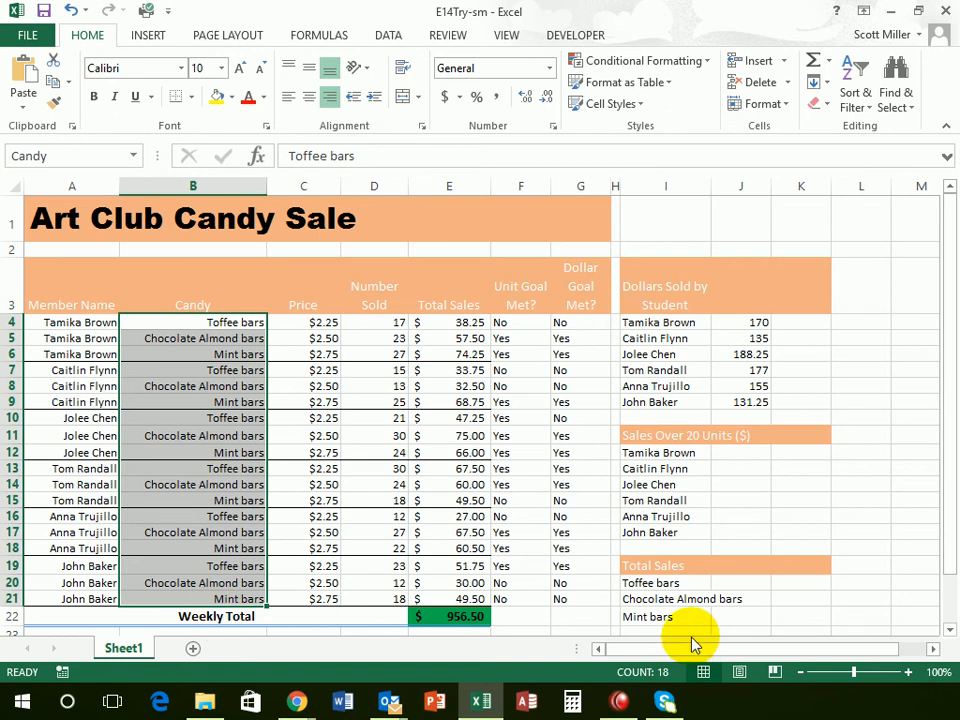
Insert a SUMIF function in J20, the total sales cell for Toffee bars.
left_click(738, 585)
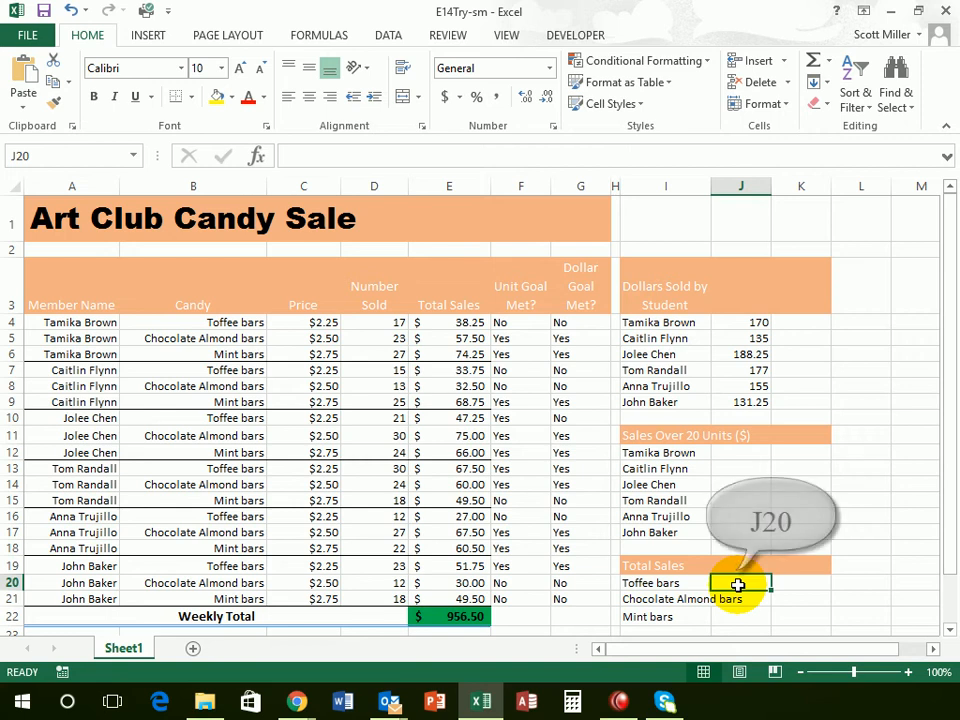
left_click(829, 62)
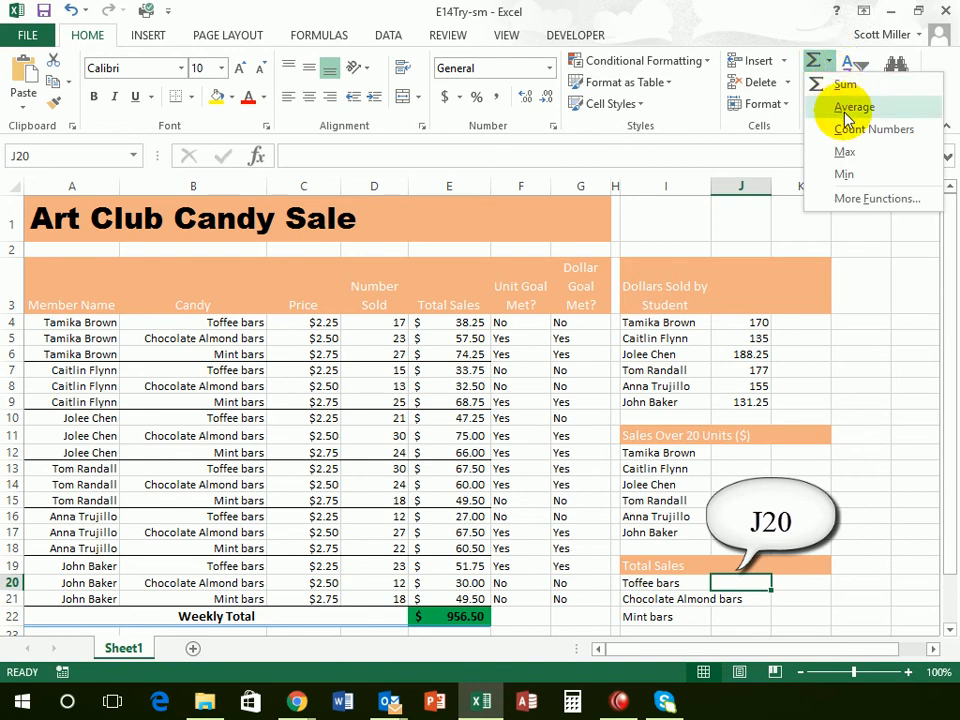
left_click(855, 203)
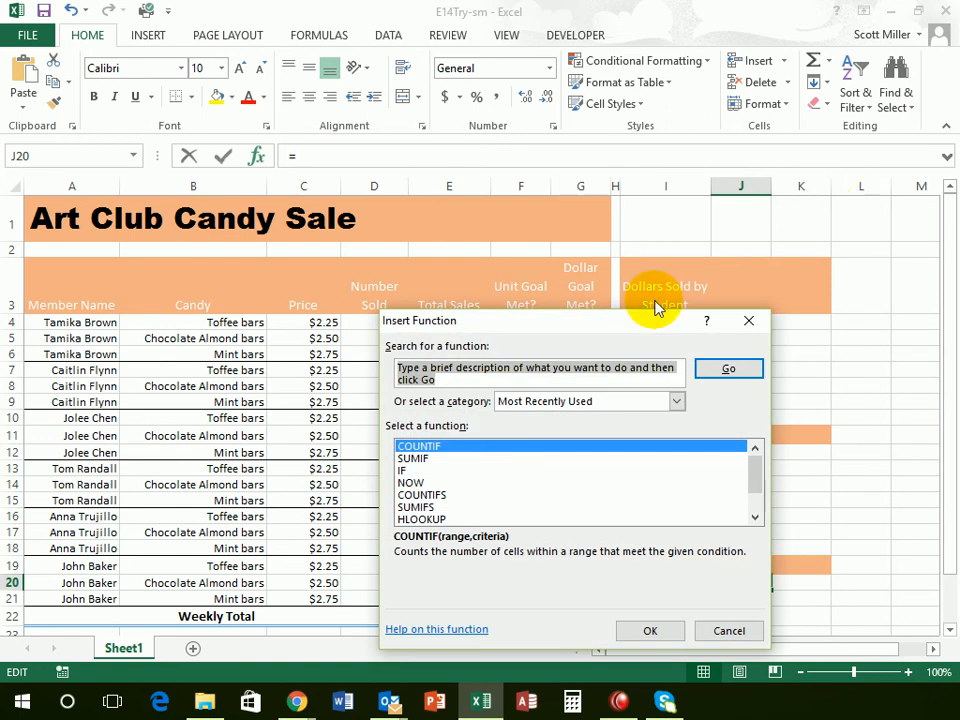
left_click(413, 460)
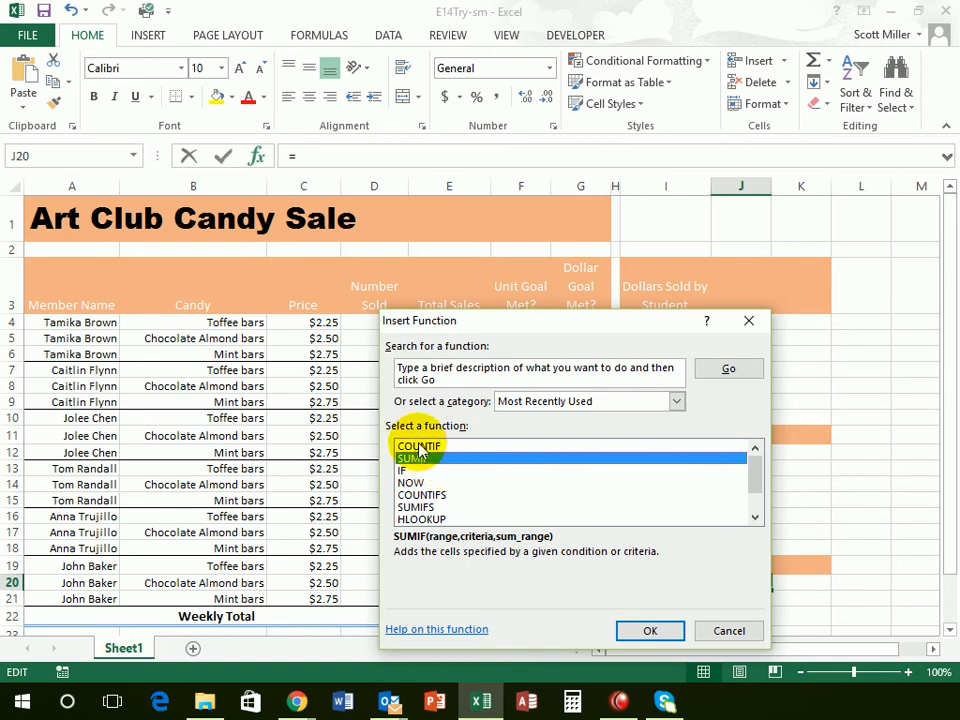
left_click(648, 631)
Set the SUMIF range to Candy using B4:B21 and its criteria to I20, keeping the arguments dialog clear of the needed cells.
left_click_drag(594, 366, 691, 140)
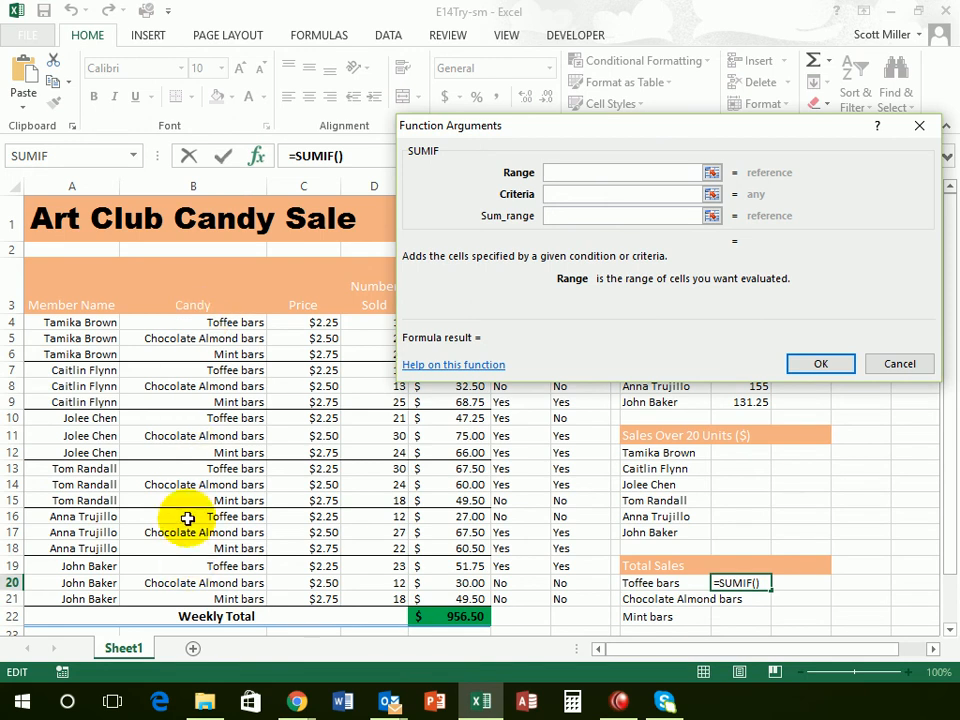
left_click(195, 320)
left_click_drag(195, 320, 188, 586)
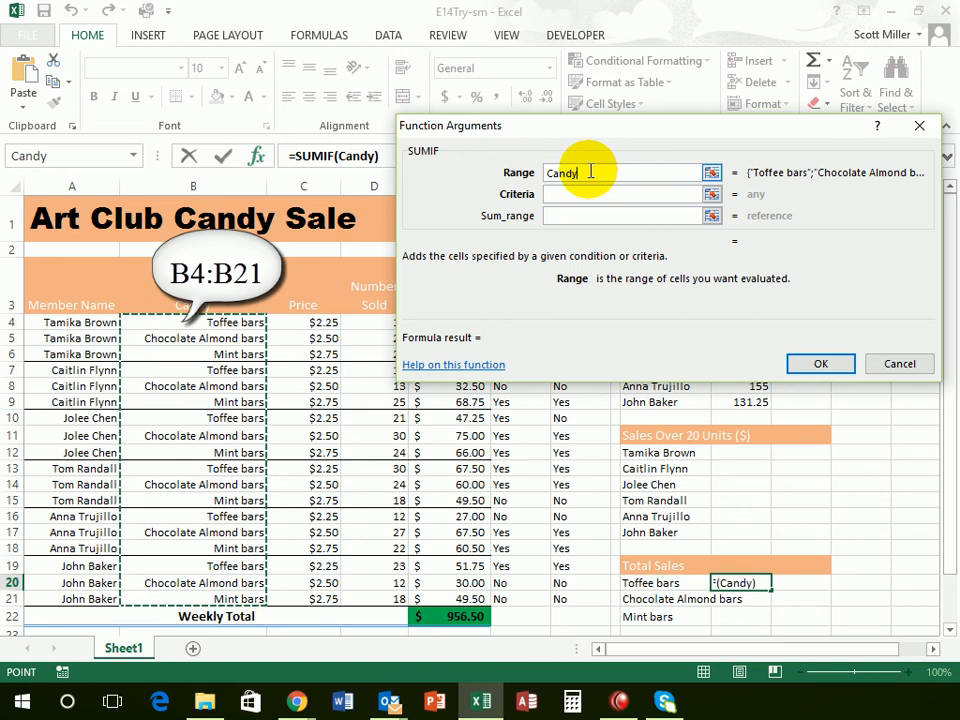
left_click(566, 194)
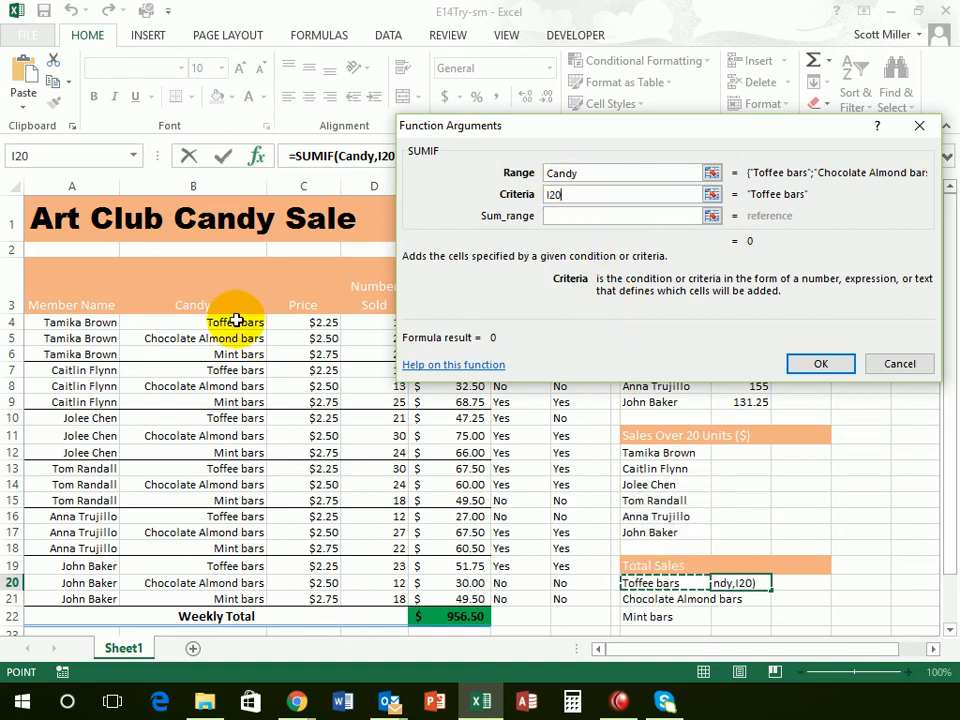
Set the sum range of the SUMIF function in J20 to TotalSales using E4:E21 and finish the formula.
left_click(567, 217)
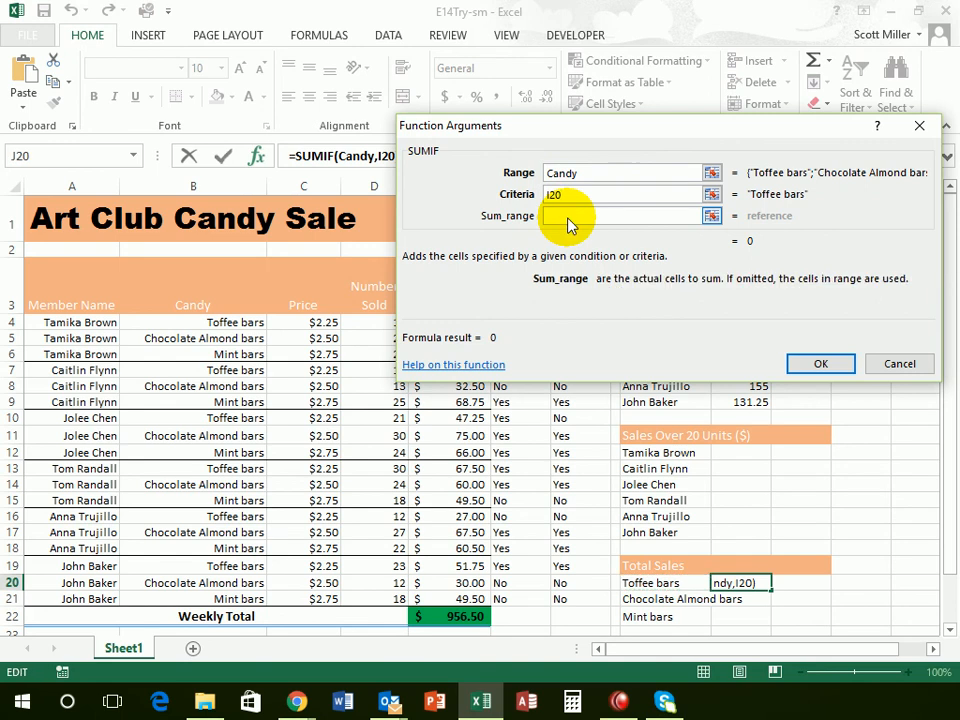
left_click_drag(561, 133, 618, 124)
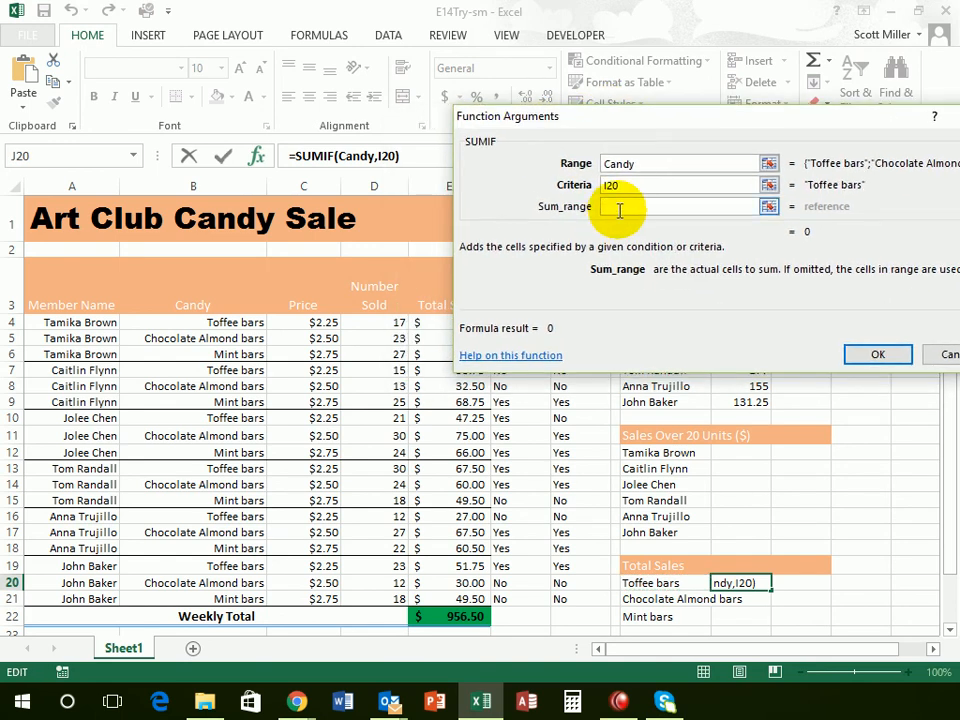
left_click_drag(676, 118, 491, 86)
left_click_drag(574, 96, 354, 43)
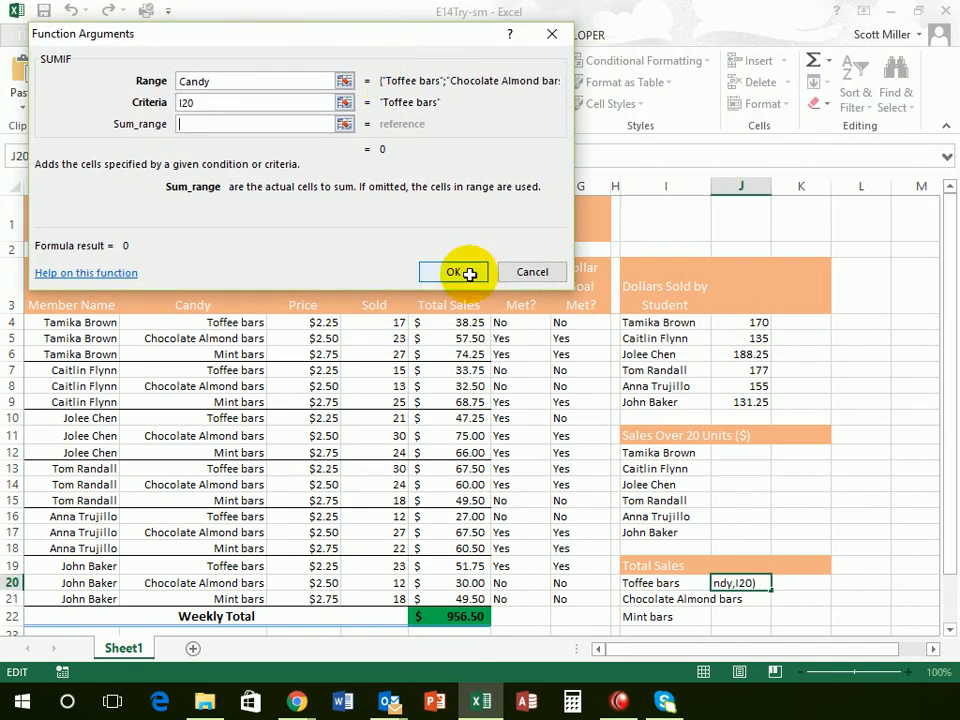
left_click_drag(466, 327, 467, 597)
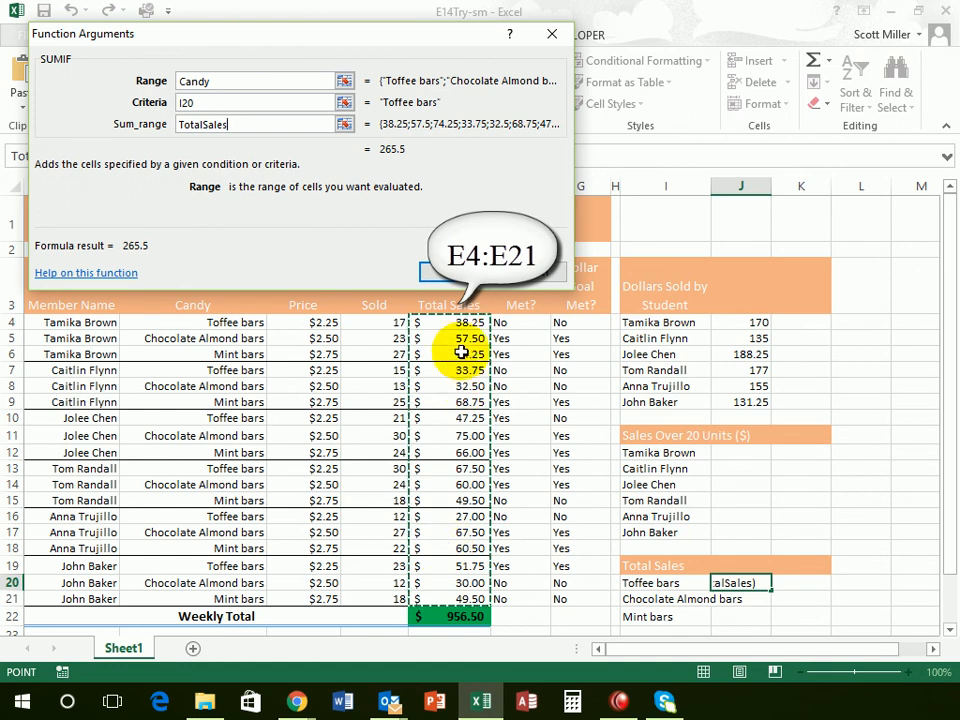
left_click_drag(404, 38, 639, 126)
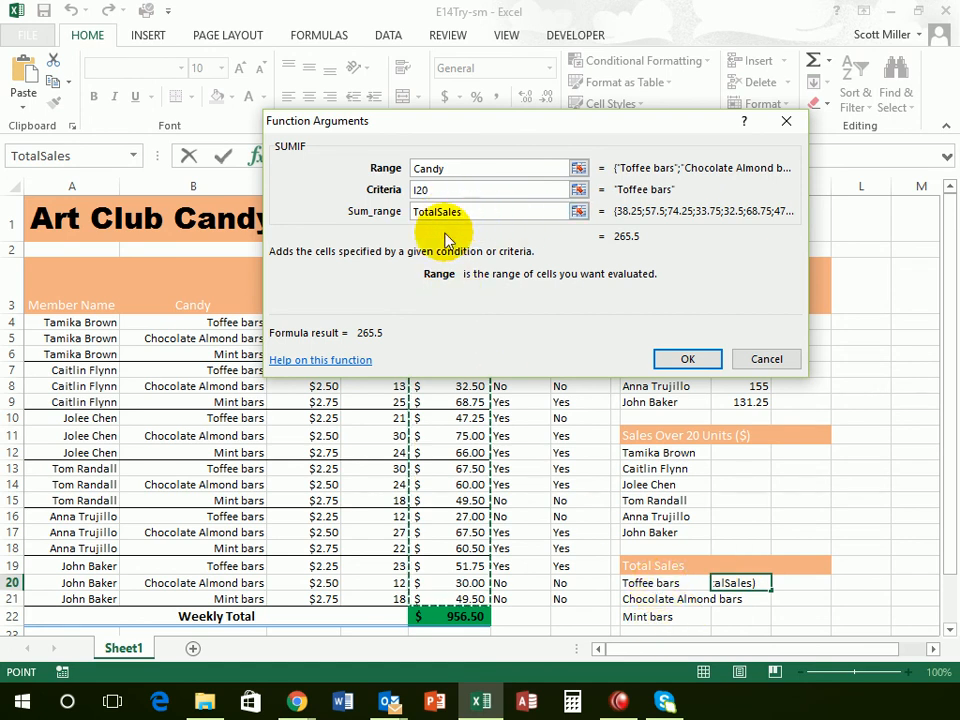
left_click(681, 362)
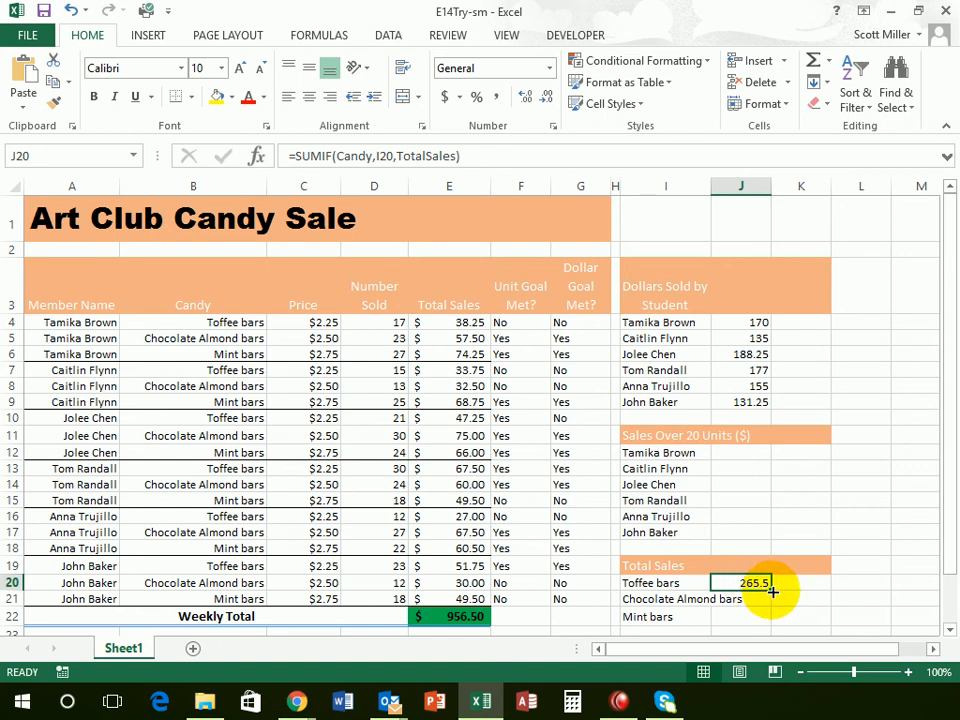
Fill the SUMIF formula from J20 down through J22 and inspect the copied formula in J21.
left_click_drag(772, 591, 771, 622)
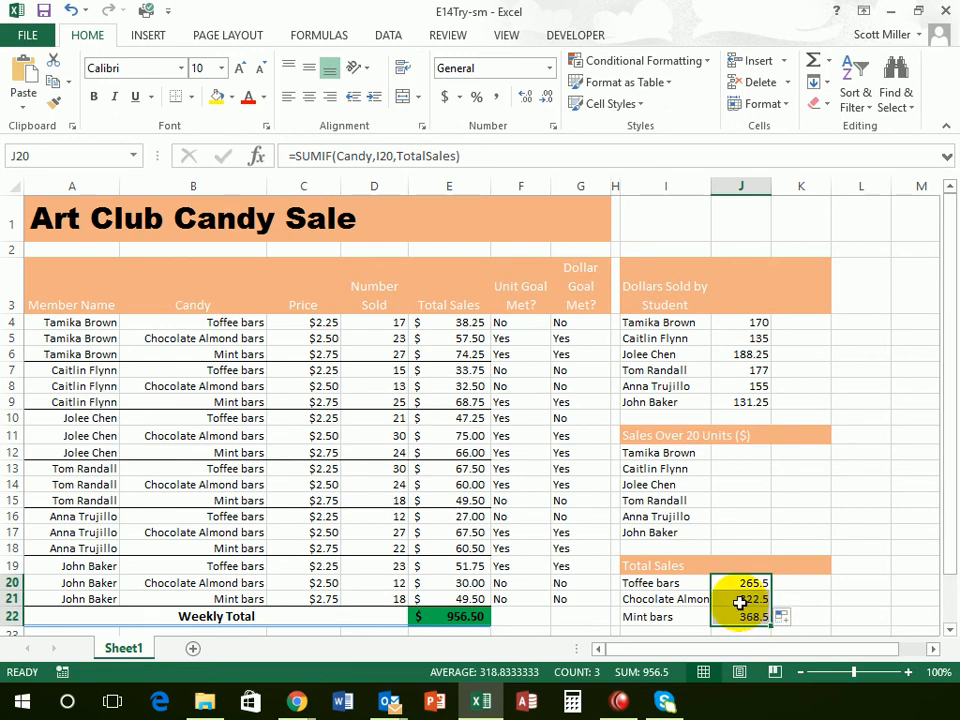
left_click(738, 600)
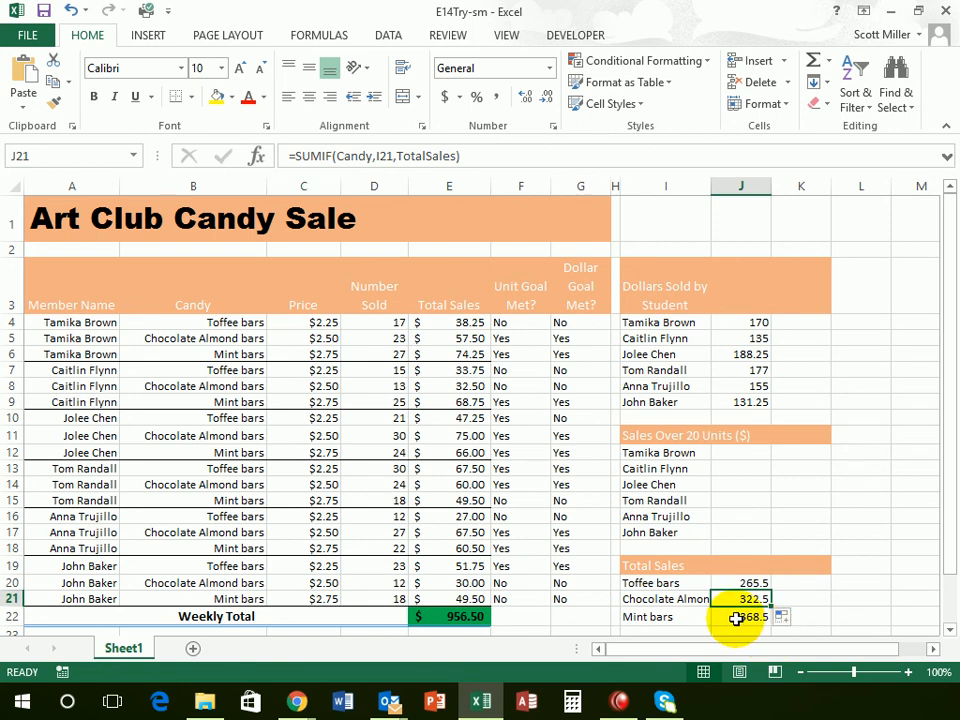
scroll(781, 560, "down", 1)
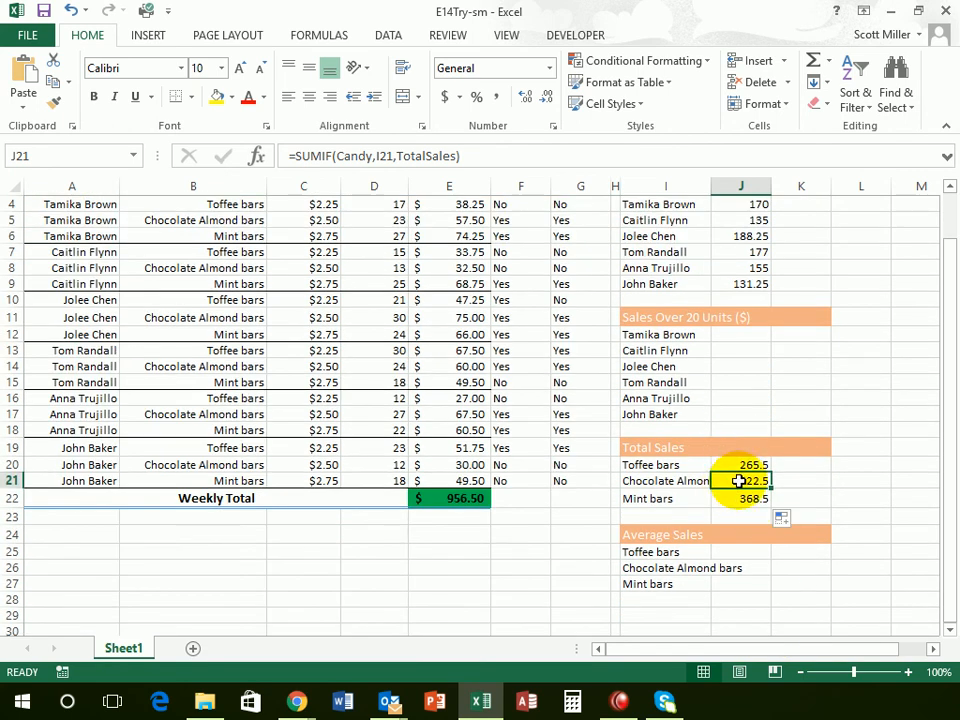
scroll(736, 497, "up", 1)
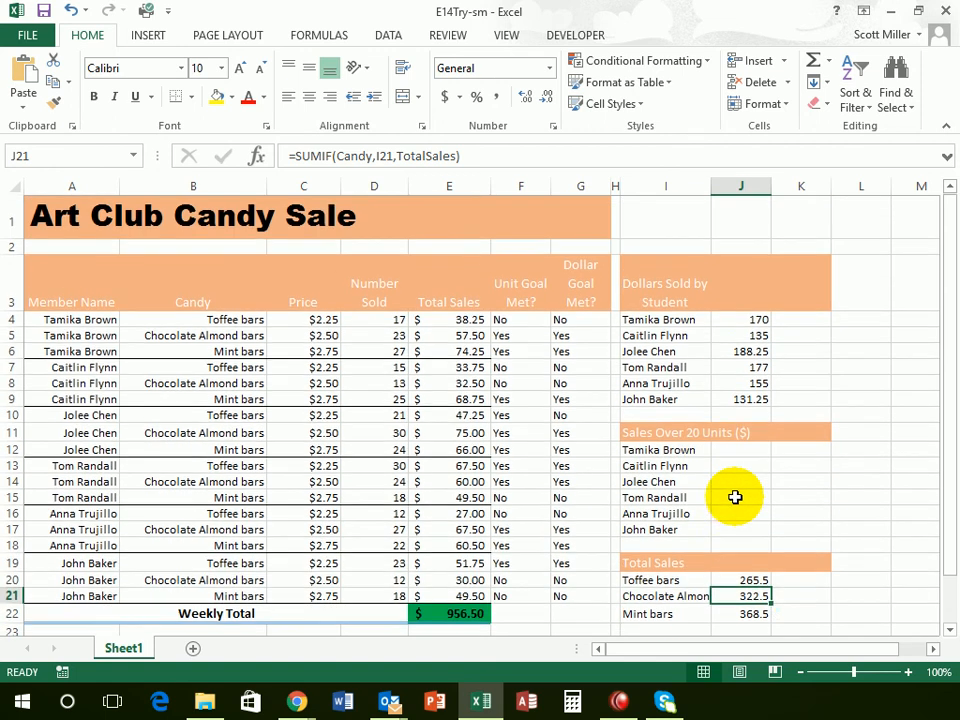
scroll(736, 497, "down", 1)
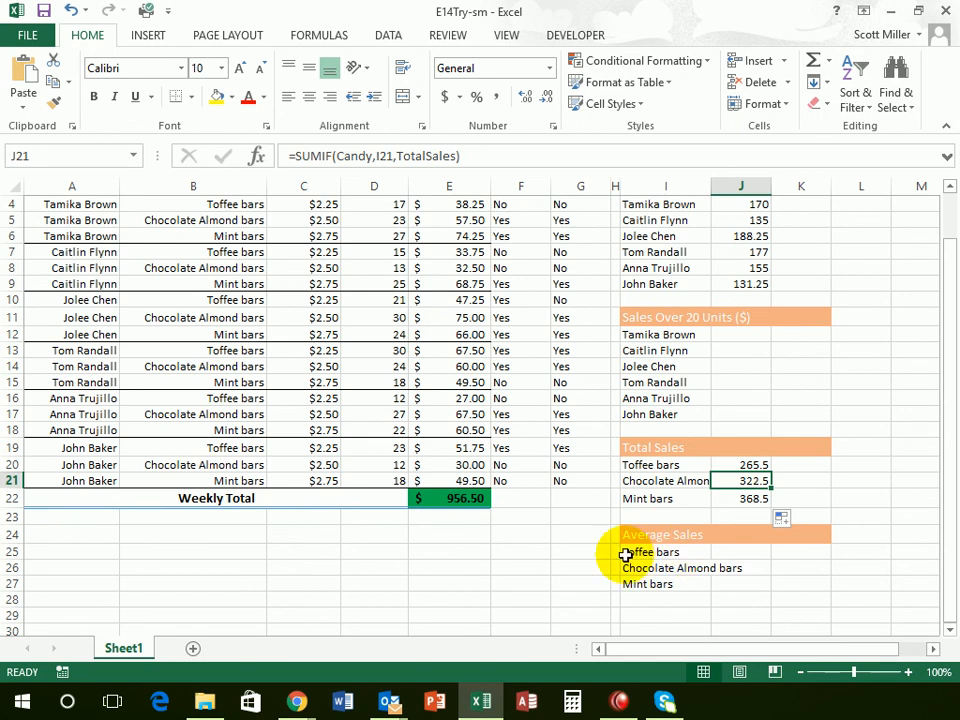
scroll(664, 570, "up", 1)
scroll(680, 566, "down", 1)
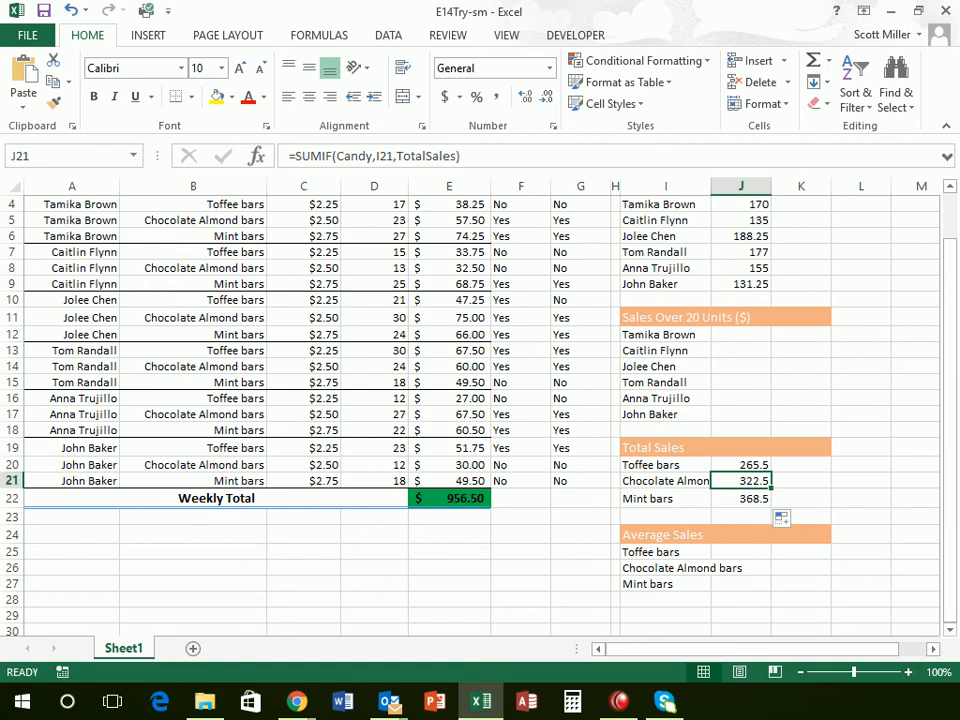
Insert an AVERAGEIF function in J25, the average sales cell for Toffee bars, by searching the function list for averageif.
key("Down")
key("Down")
key("Down")
key("Down")
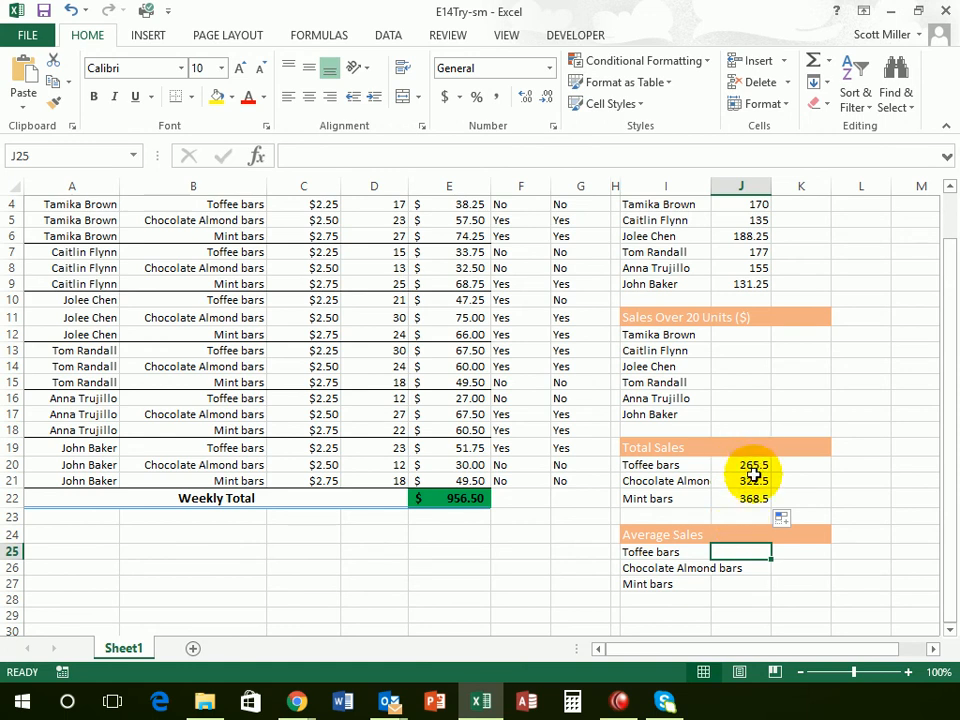
scroll(626, 509, "up", 1)
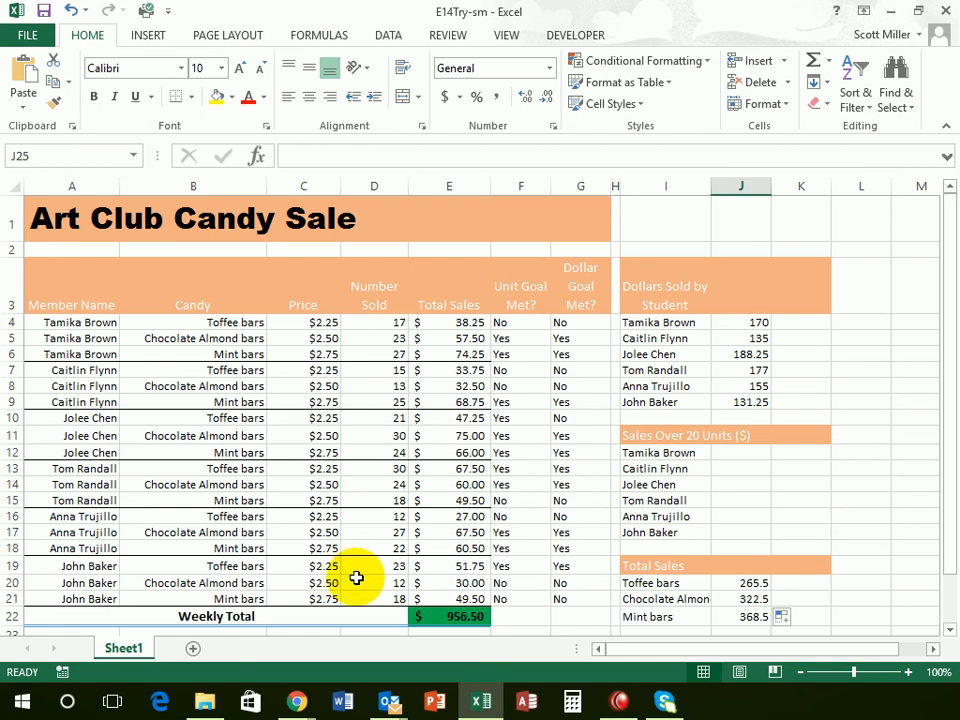
scroll(690, 572, "down", 2)
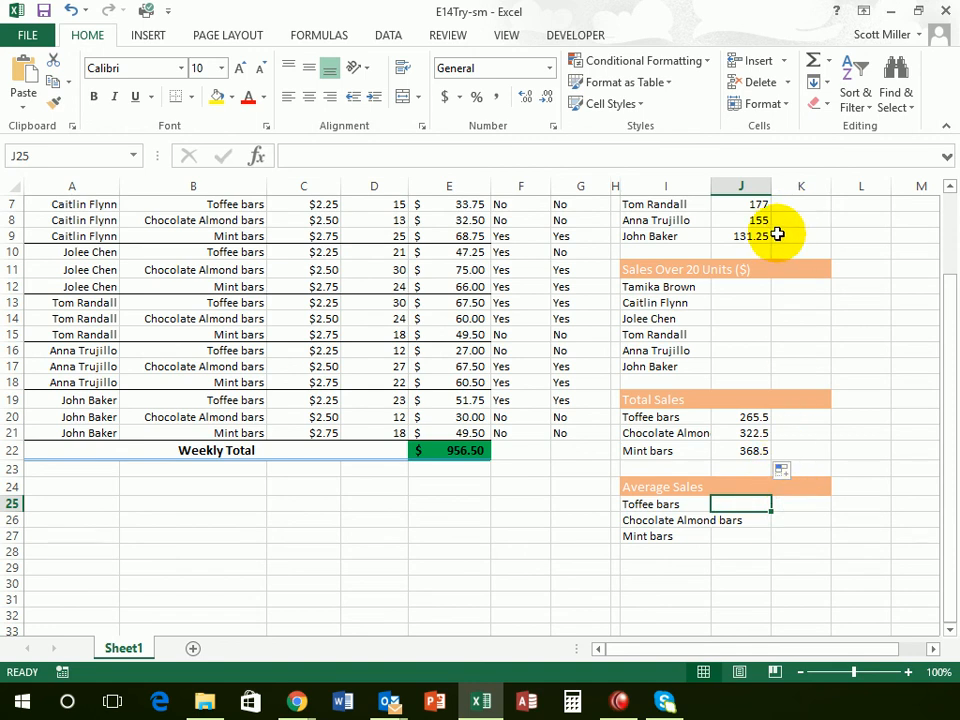
left_click(830, 66)
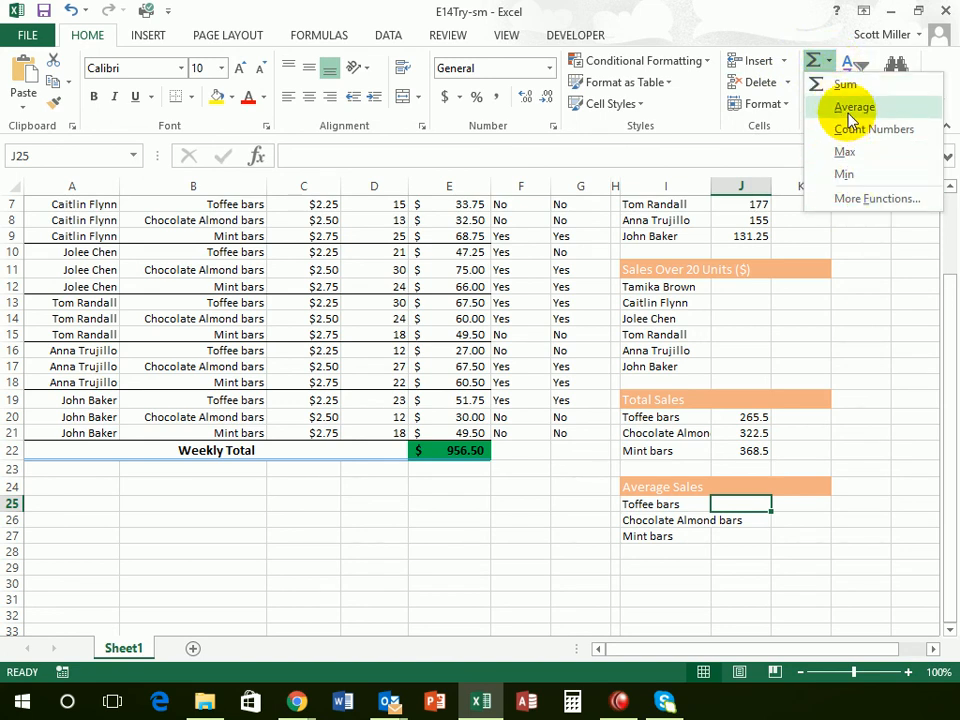
left_click(846, 199)
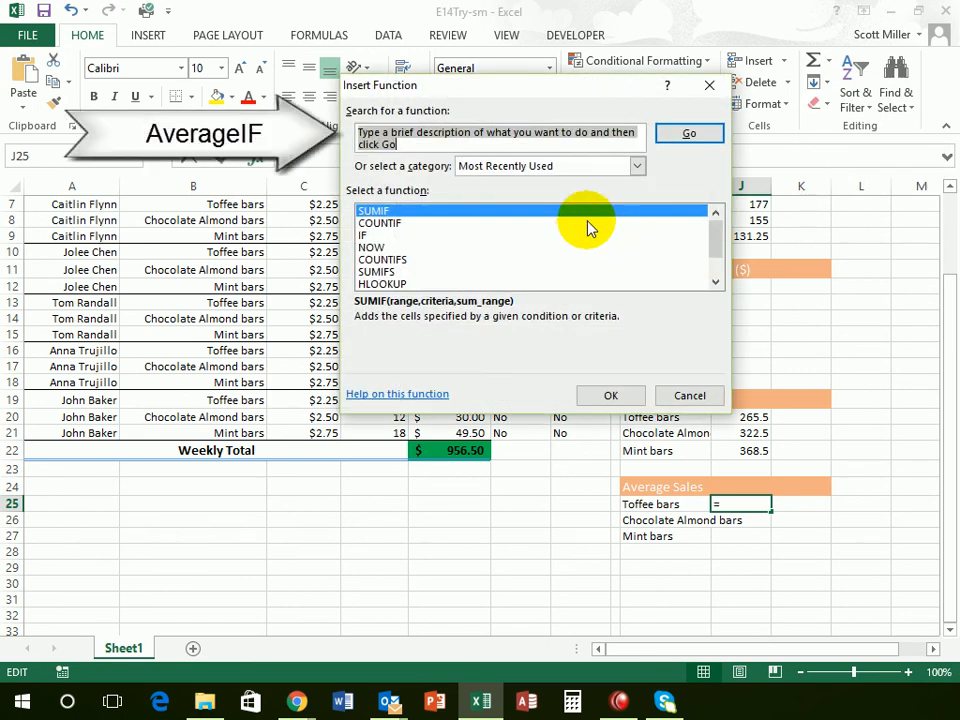
type("averageif")
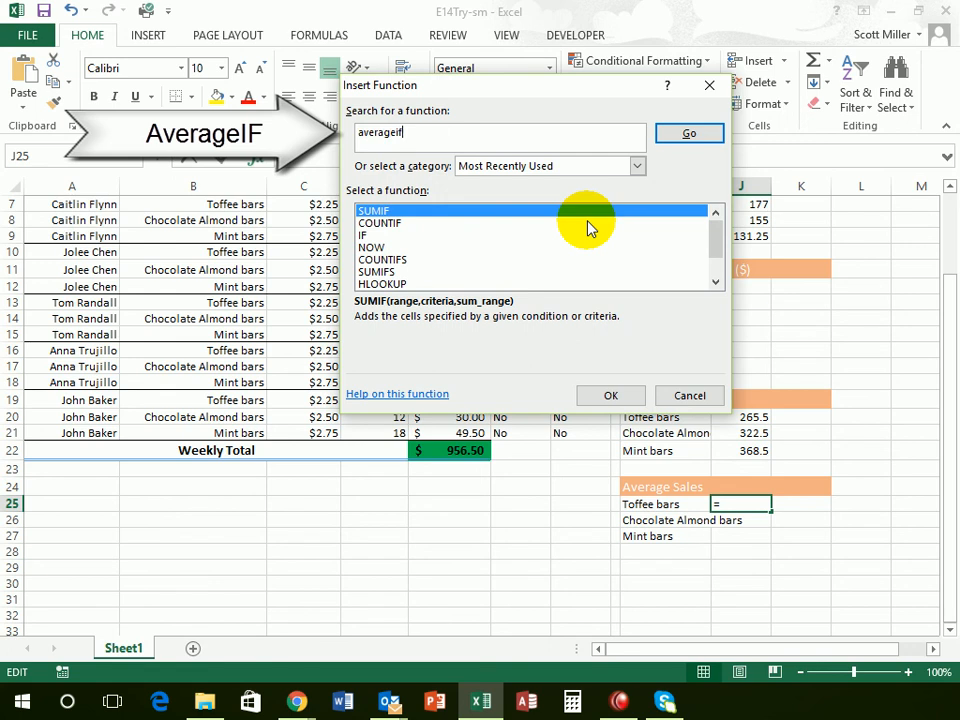
left_click(686, 136)
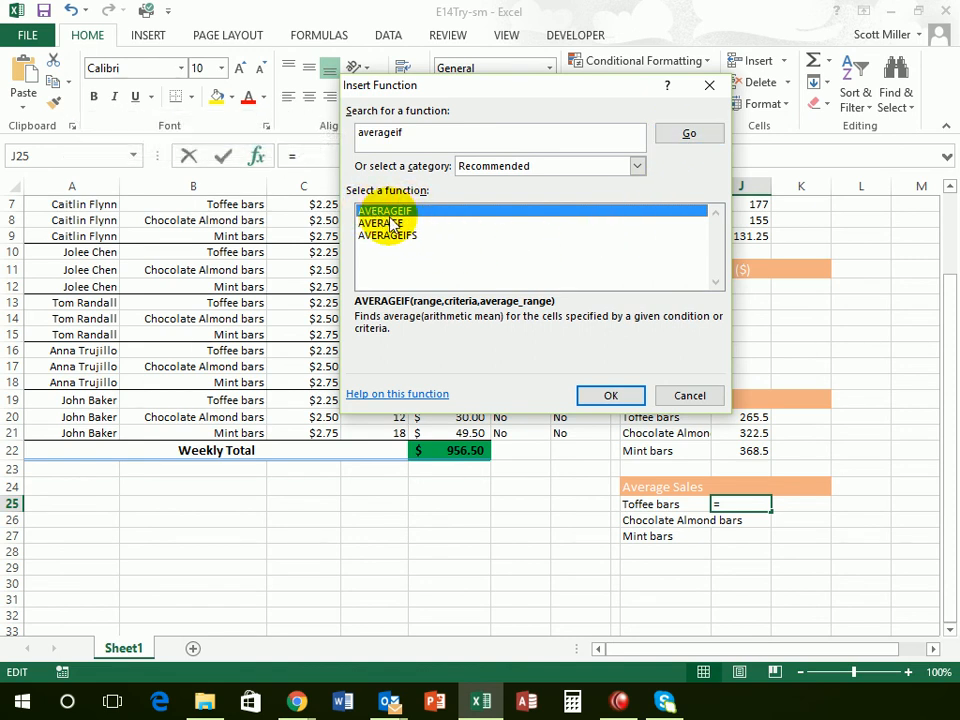
left_click(611, 397)
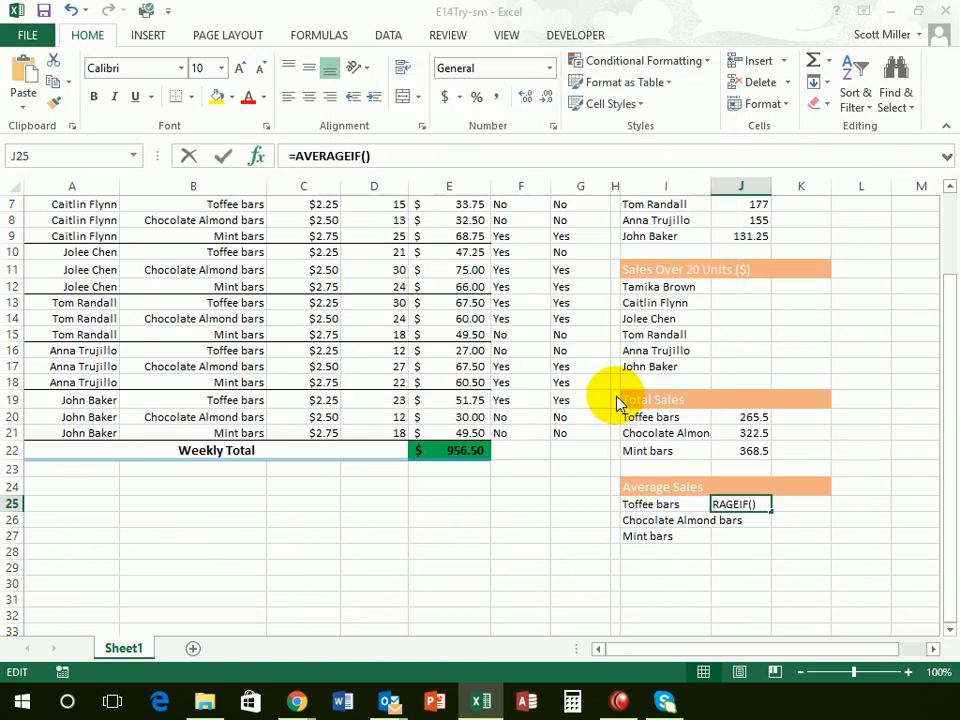
Set the AVERAGEIF range to Candy using B4:B21 and its criteria to I25, keeping the arguments dialog clear of the needed cells.
left_click(578, 167)
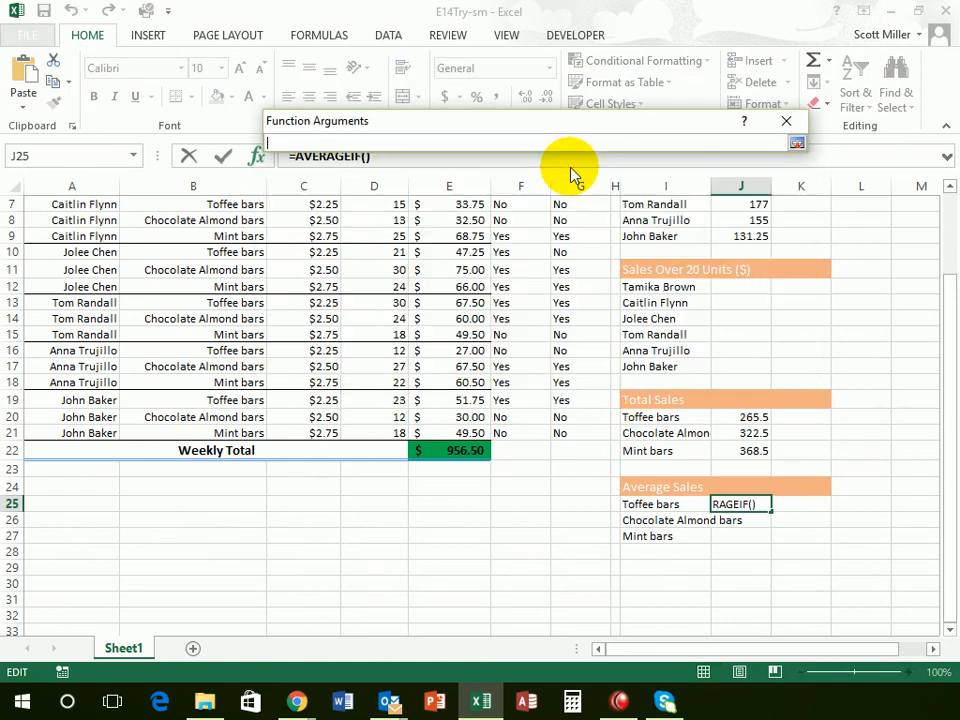
left_click(797, 143)
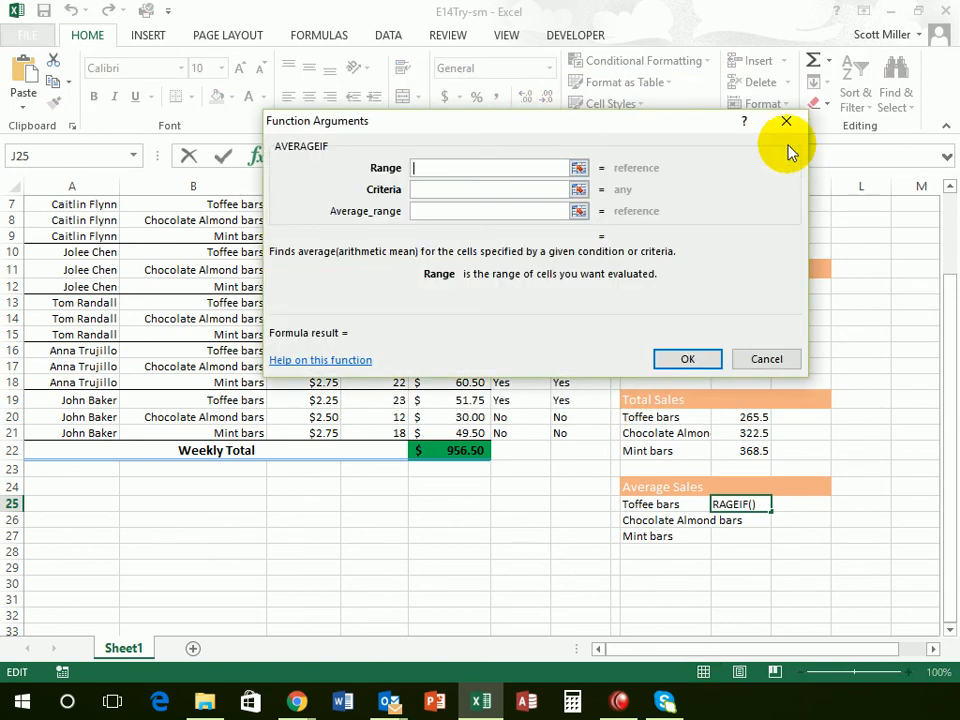
left_click_drag(558, 128, 731, 227)
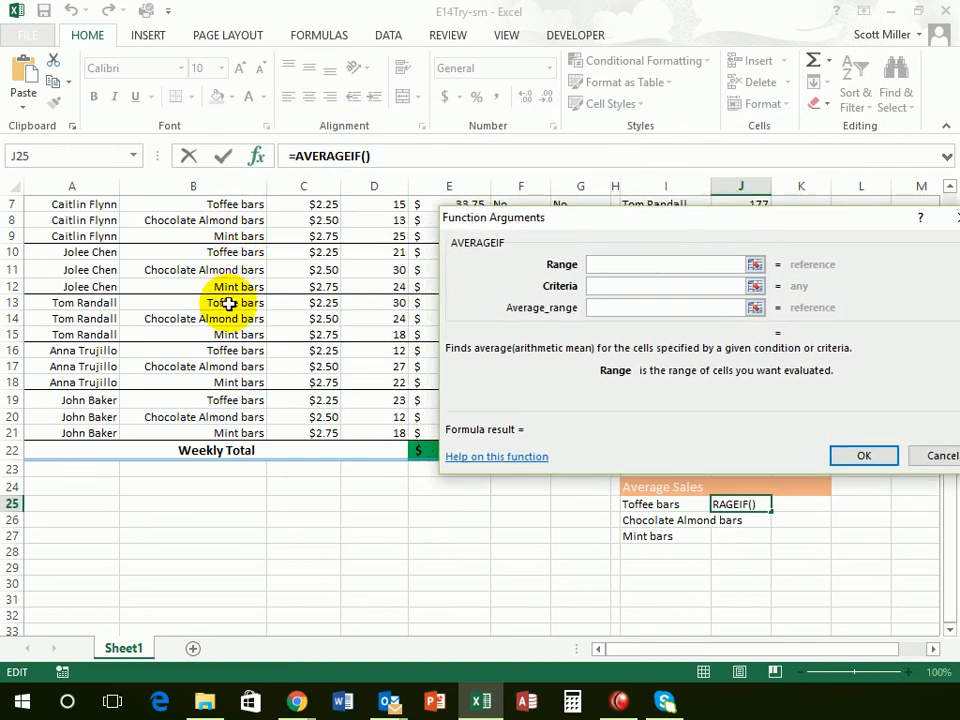
scroll(229, 300, "up", 2)
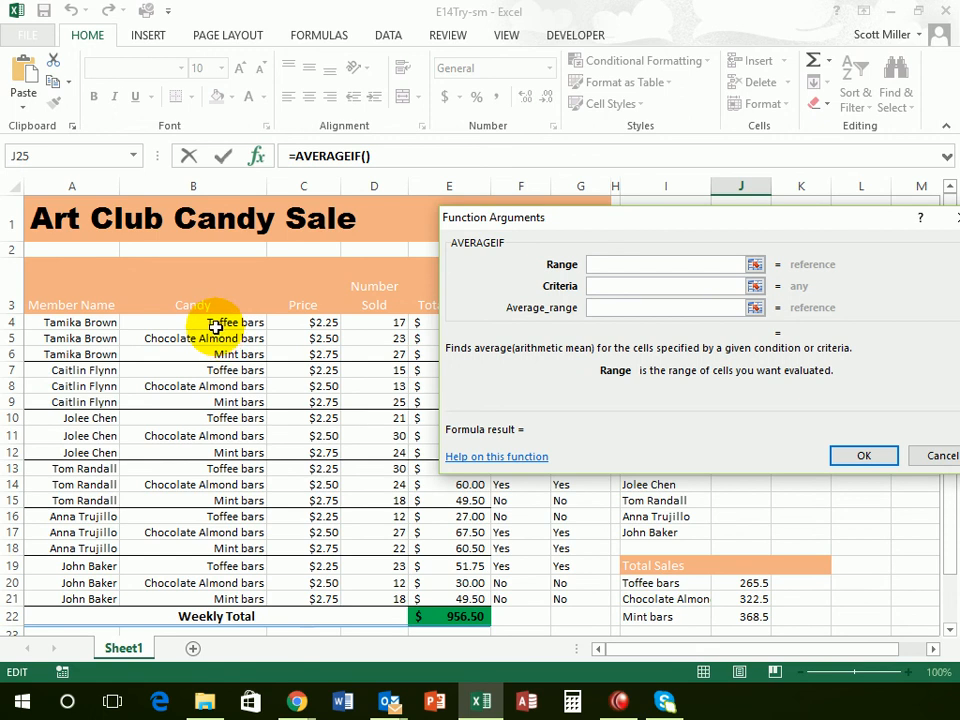
left_click_drag(214, 322, 213, 582)
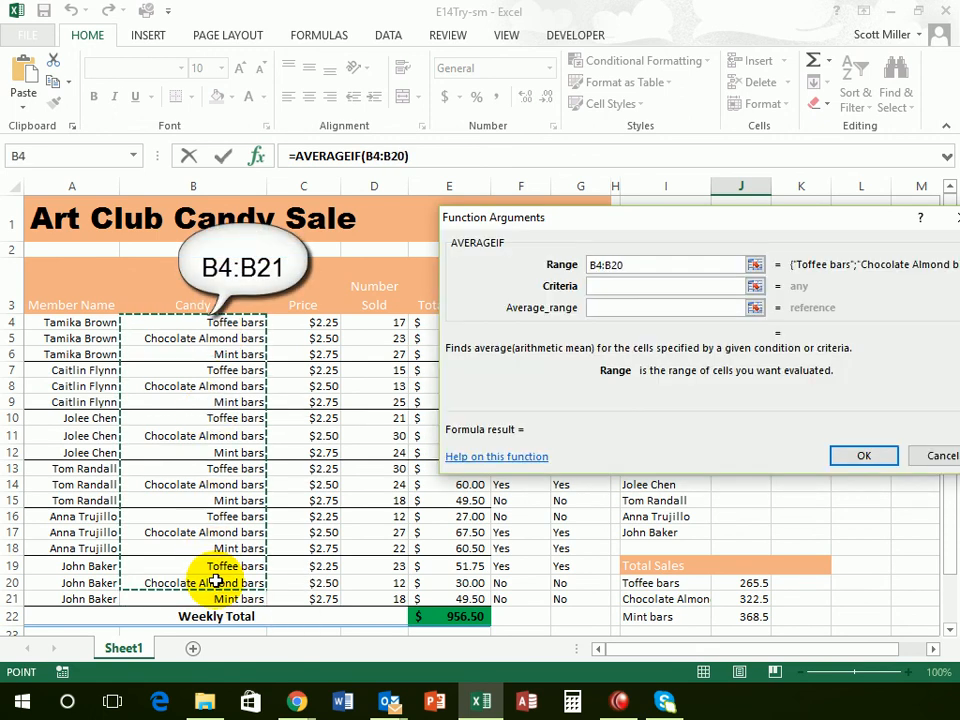
key("shift+Down")
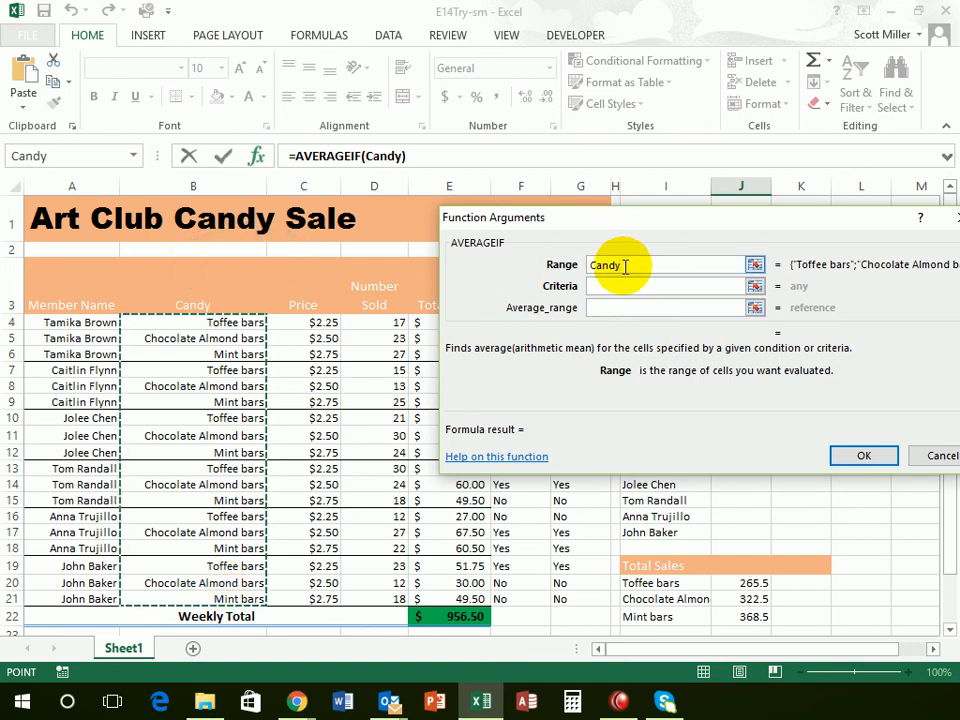
left_click(605, 285)
scroll(820, 553, "down", 2)
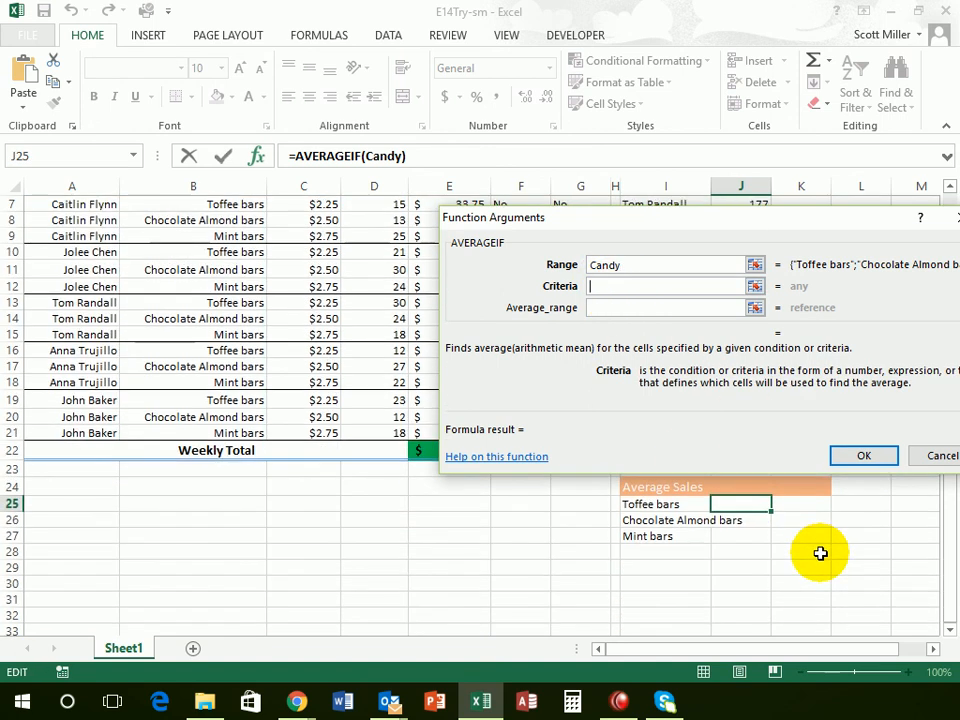
left_click(663, 505)
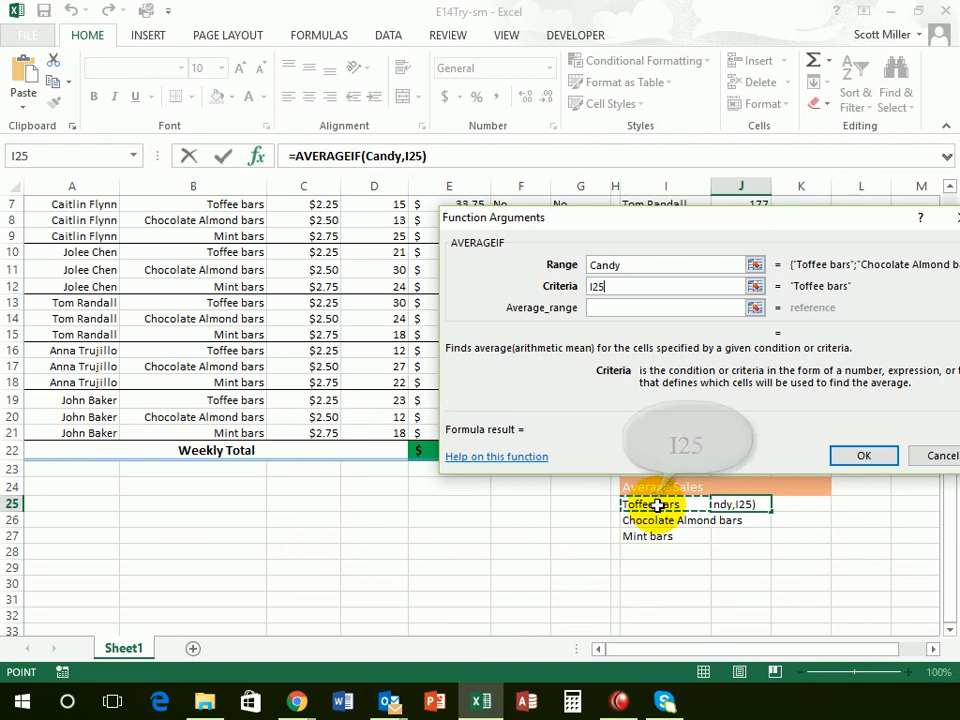
Set the average range of the AVERAGEIF function in J25 to TotalSales using E4:E21 and finish the formula.
left_click(604, 310)
scroll(476, 429, "up", 2)
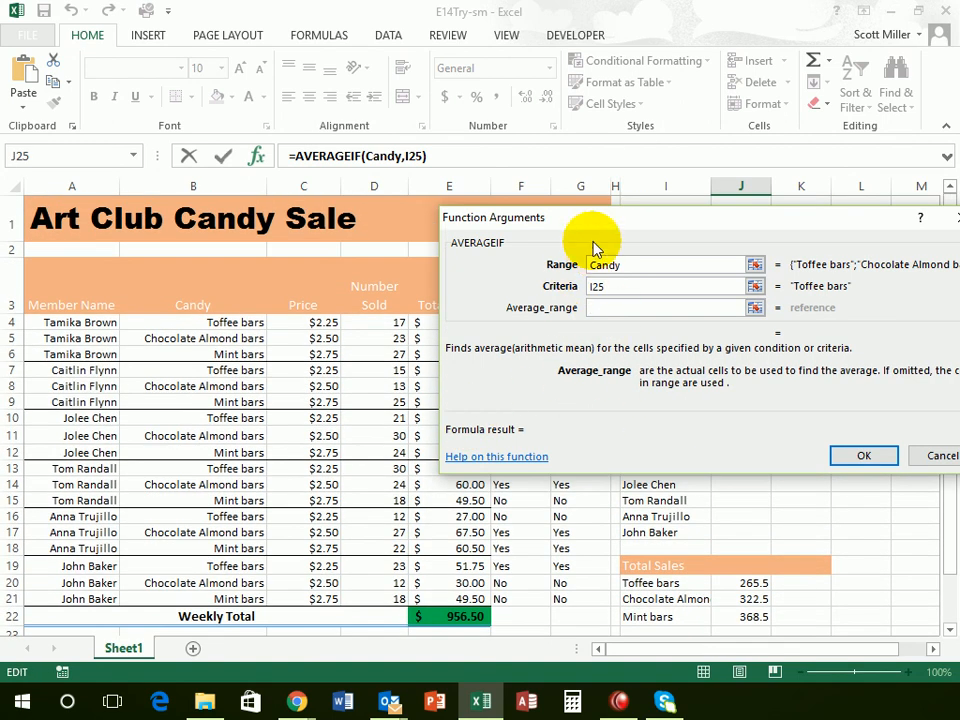
left_click_drag(593, 224, 677, 205)
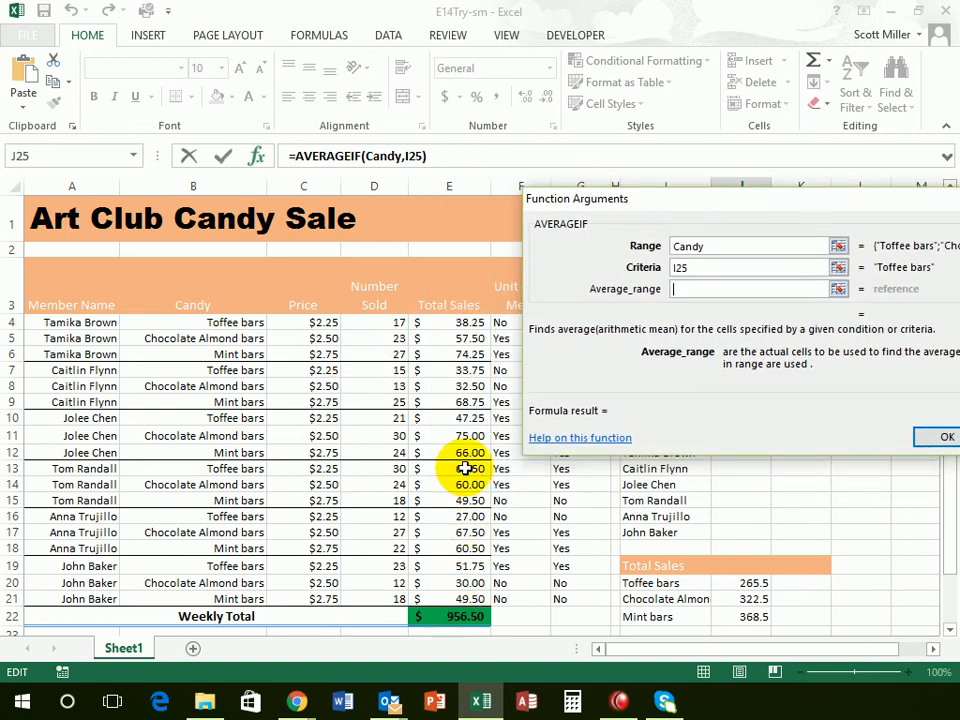
left_click_drag(456, 322, 463, 599)
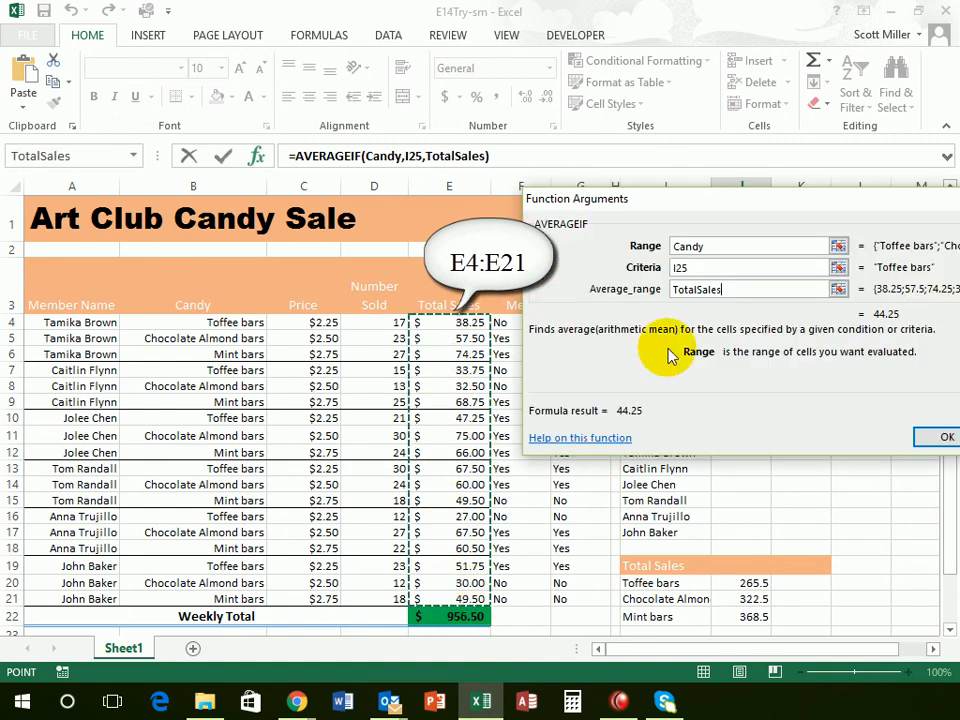
left_click_drag(718, 198, 503, 204)
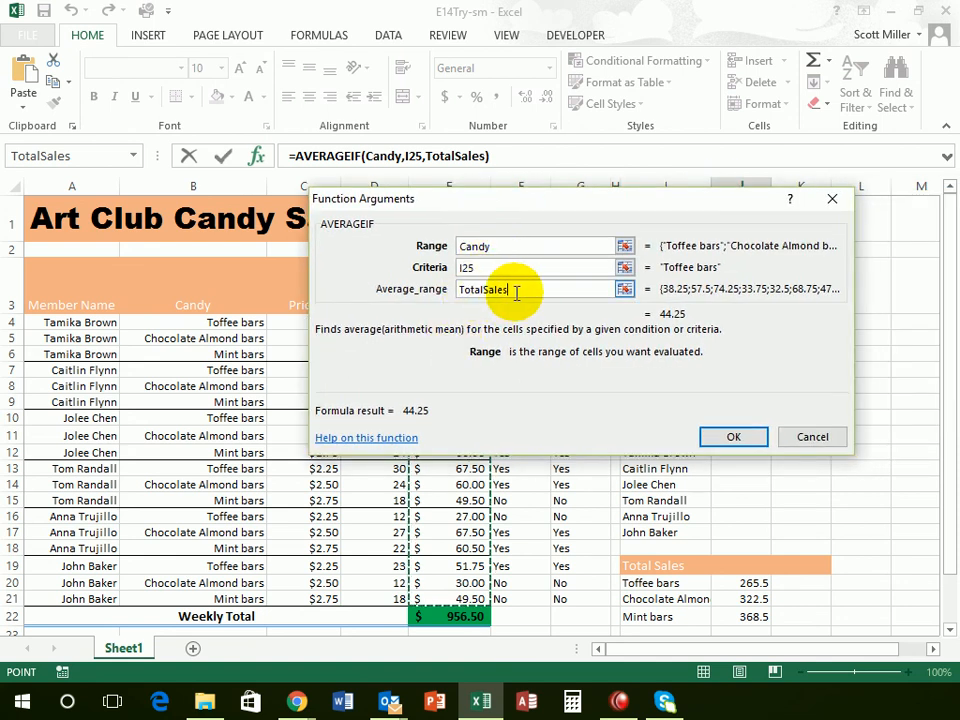
left_click(735, 440)
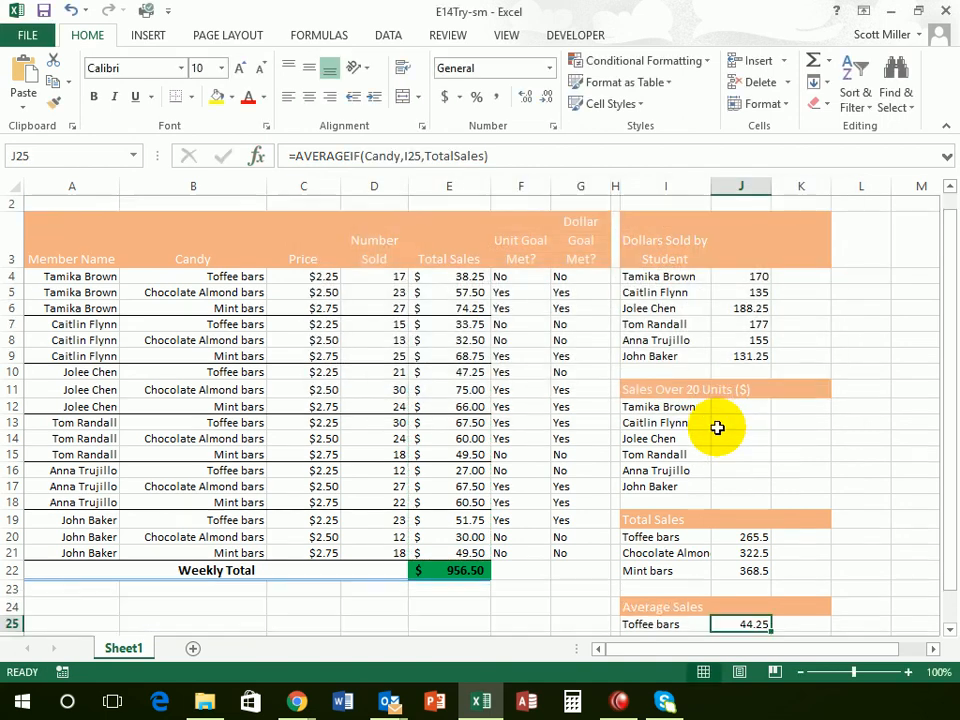
Fill the AVERAGEIF formula from J25 down through J27 and inspect the copied formulas in J26 and J27.
scroll(716, 425, "down", 3)
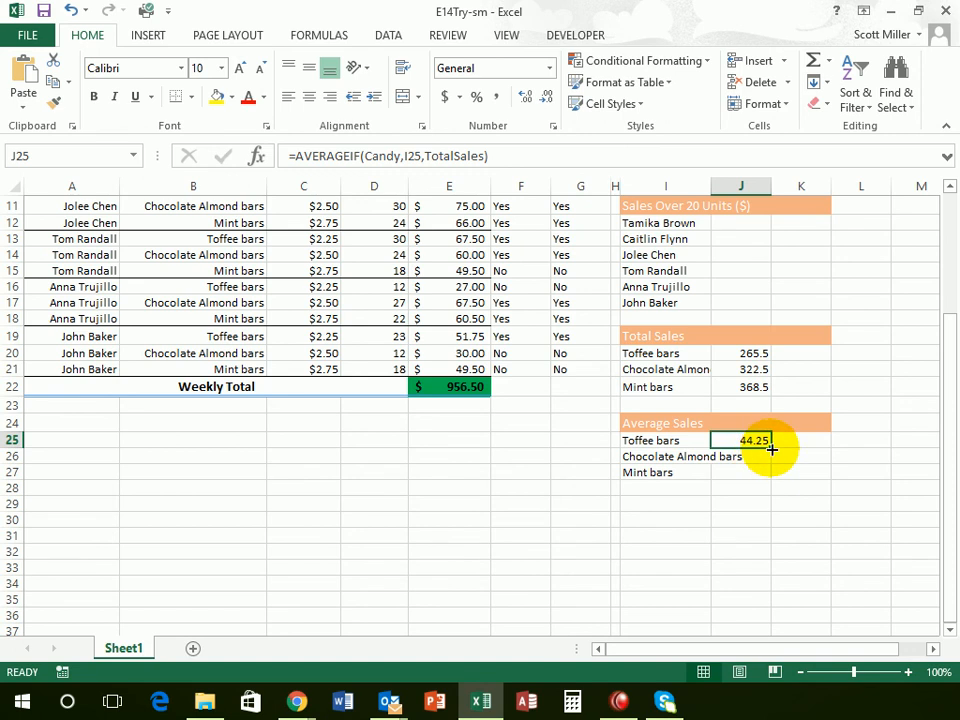
left_click_drag(772, 447, 772, 483)
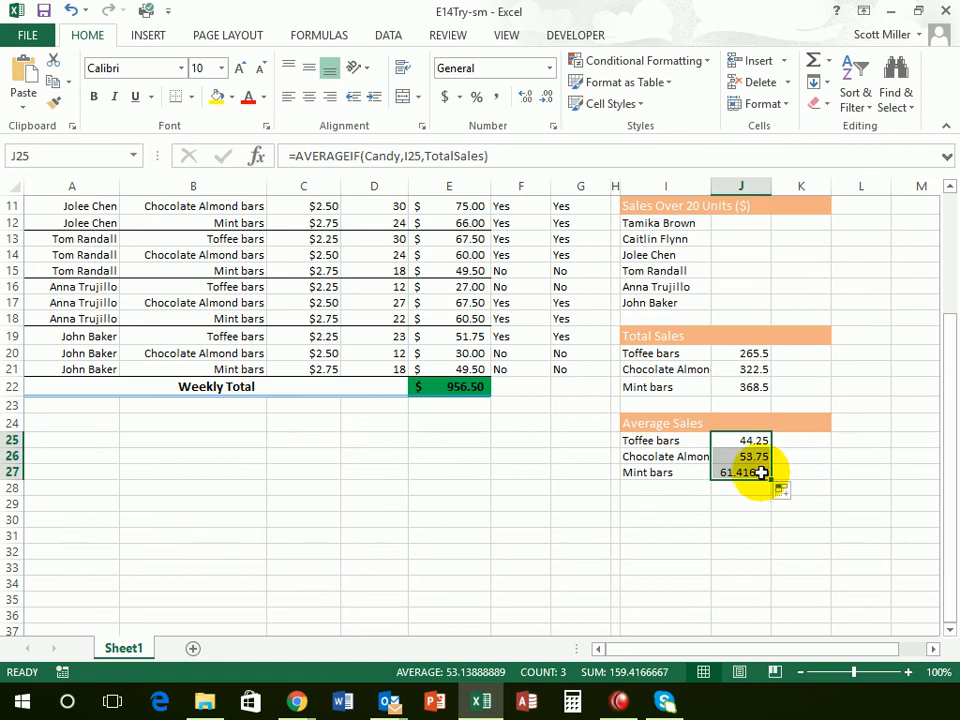
left_click(746, 456)
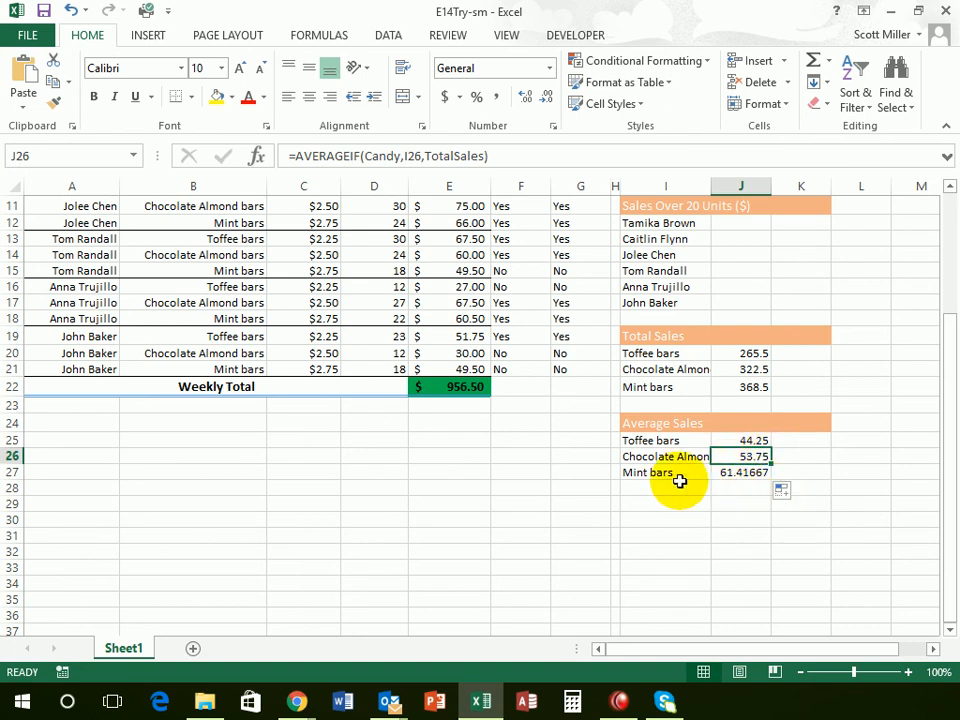
left_click(739, 474)
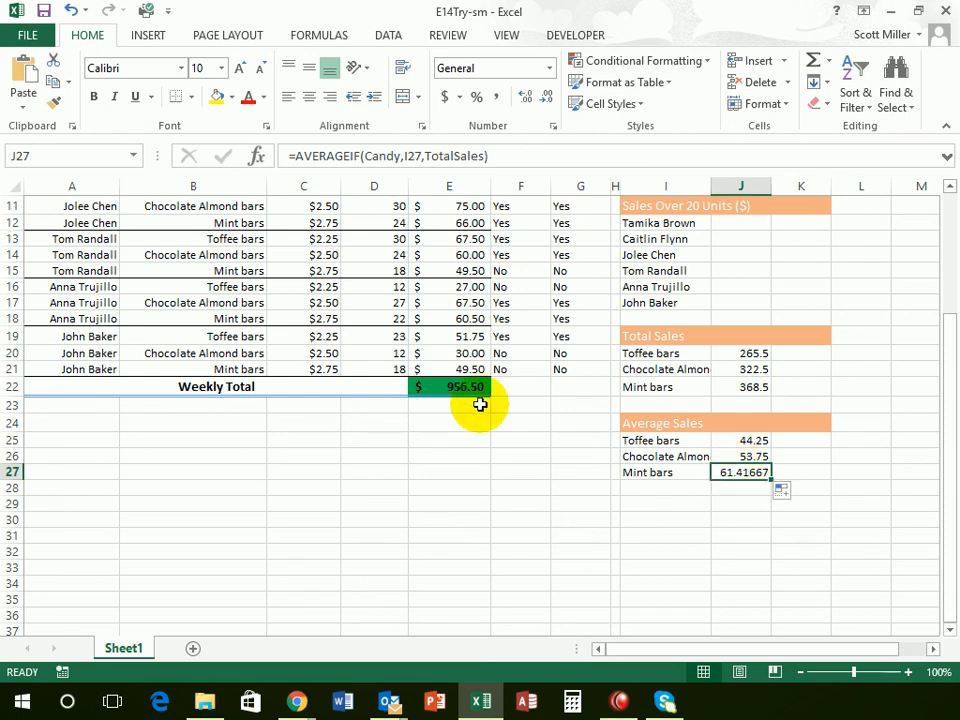
Check the Toffee bars average in J25 against its label in I25 and the sales data in the main table.
left_click(659, 441)
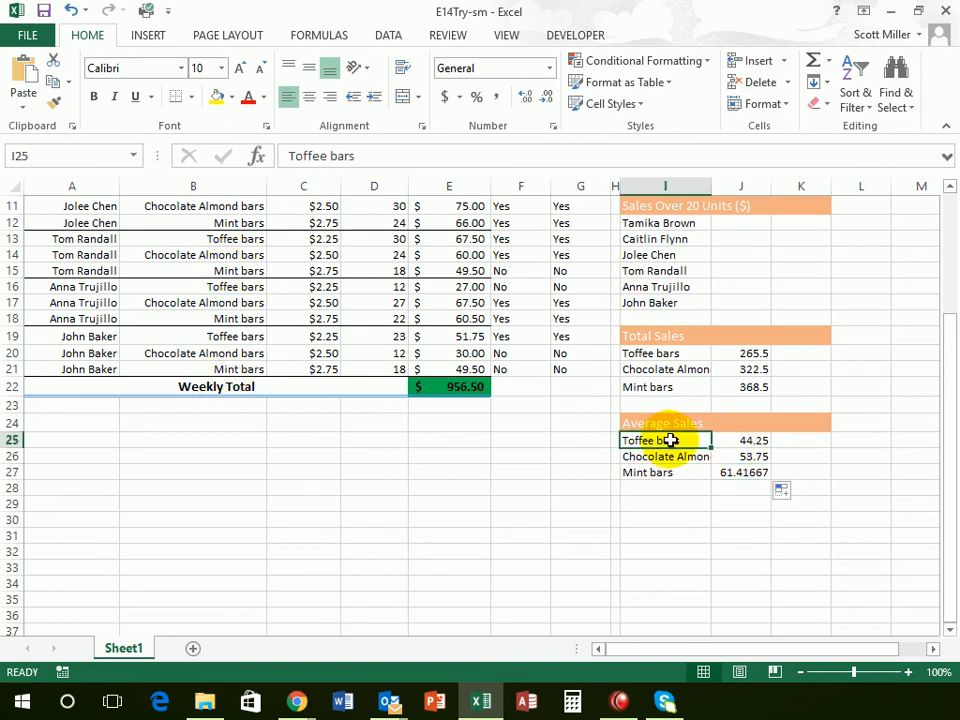
left_click(750, 441)
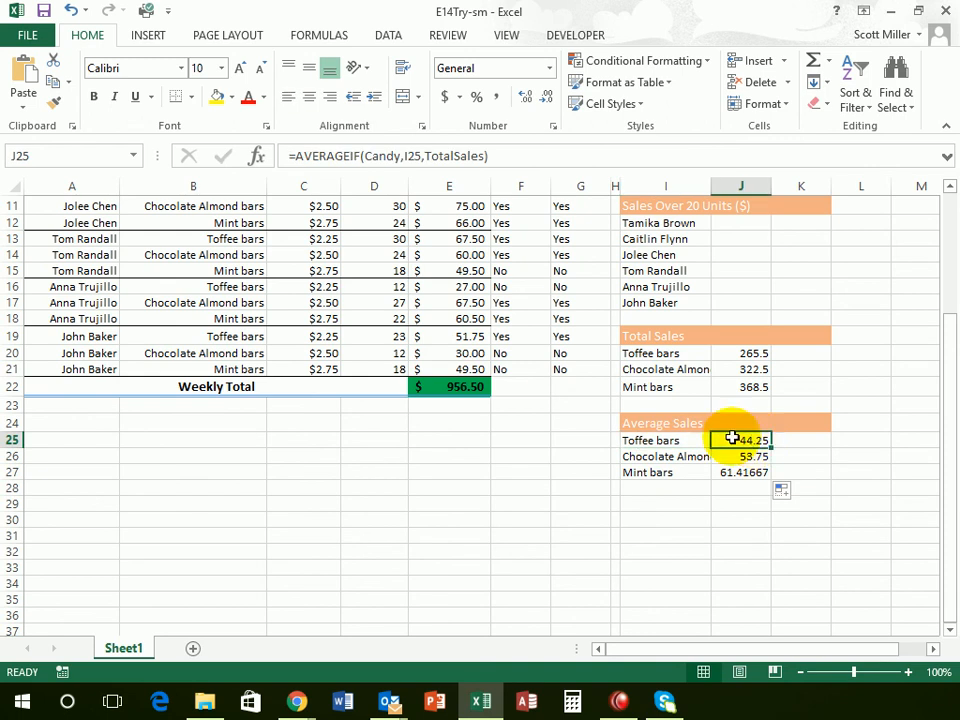
scroll(475, 320, "up", 3)
scroll(426, 285, "up", 1)
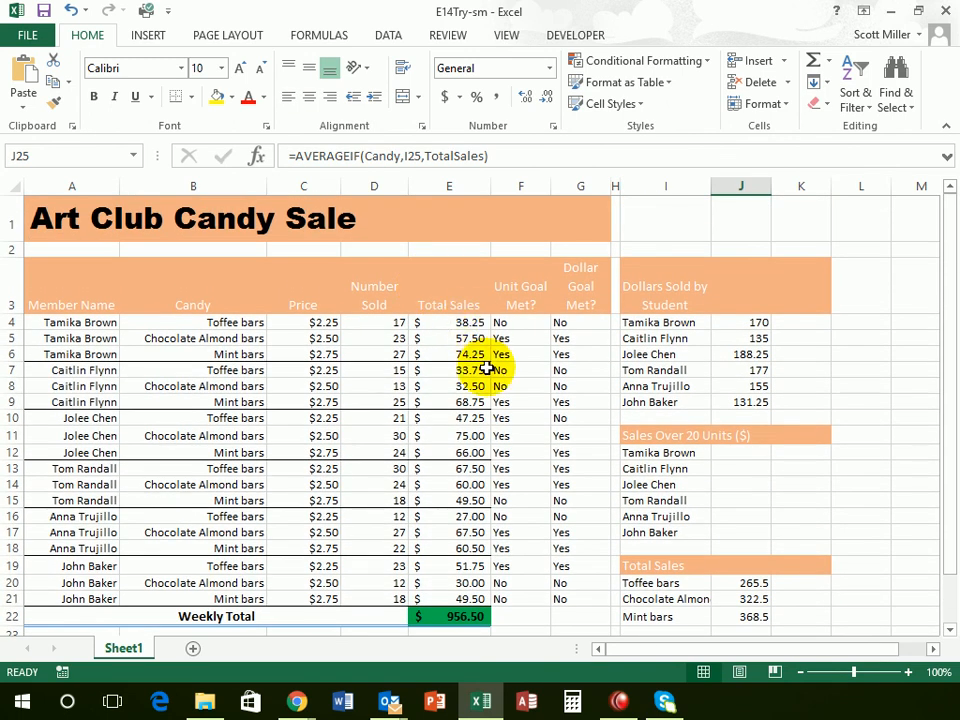
scroll(486, 367, "down", 2)
scroll(485, 367, "down", 1)
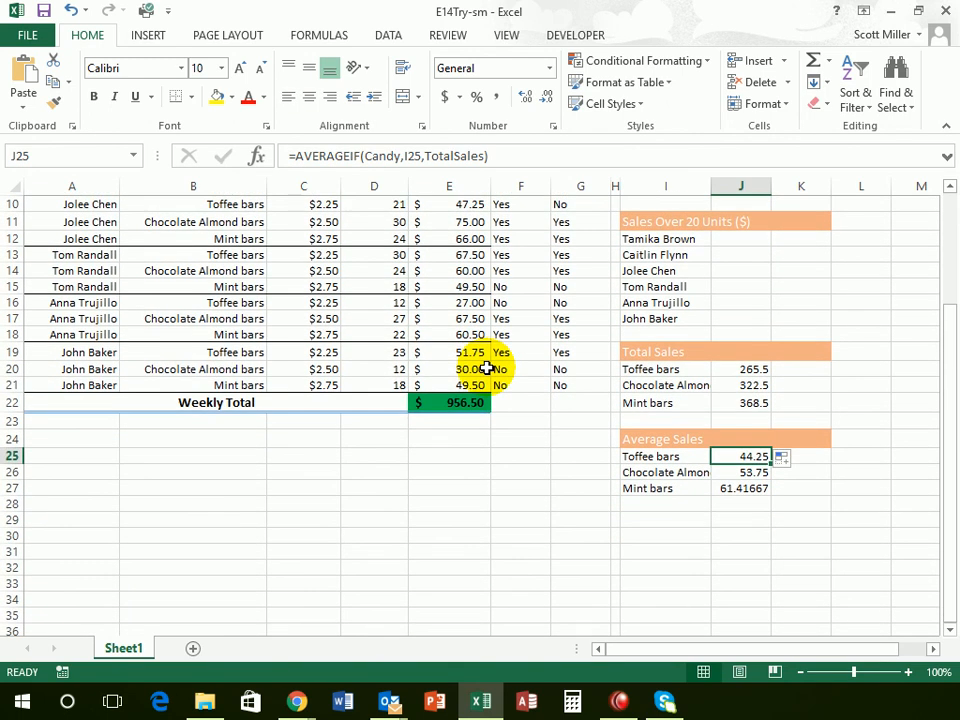
scroll(486, 368, "up", 3)
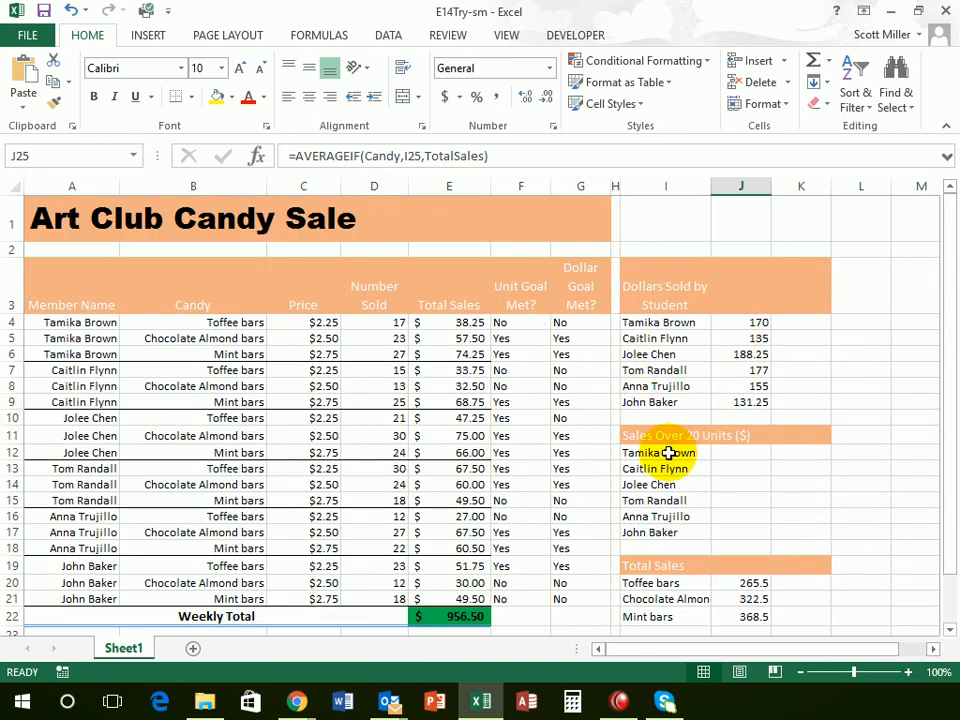
Review the IF formula in F4, the SUMIF formulas in J4 and J20, and the AVERAGEIF formula in J25.
left_click(520, 322)
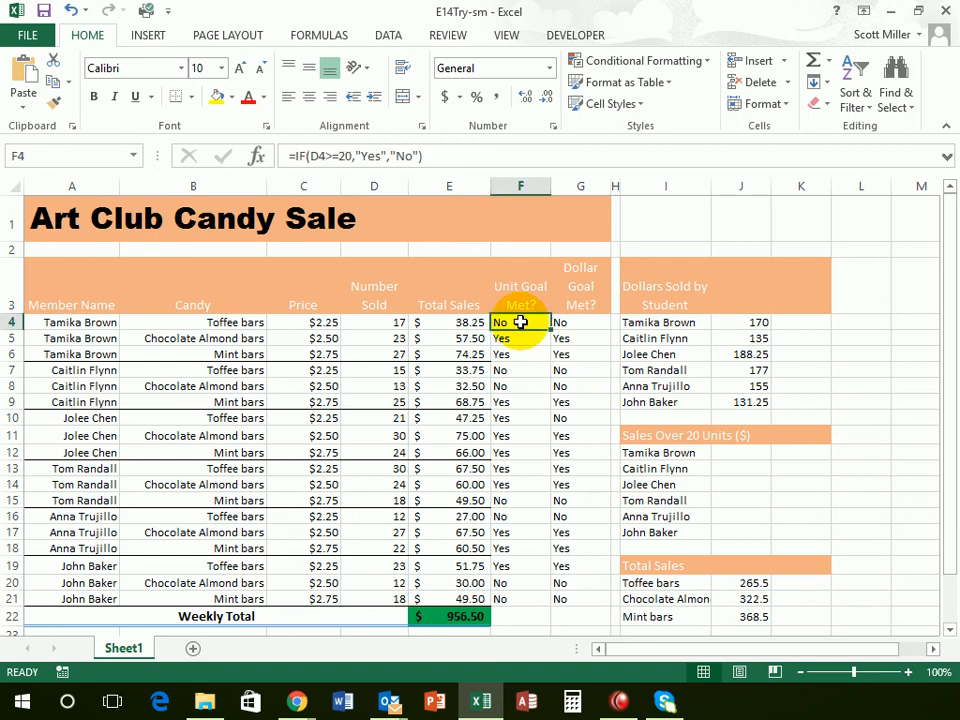
left_click(737, 322)
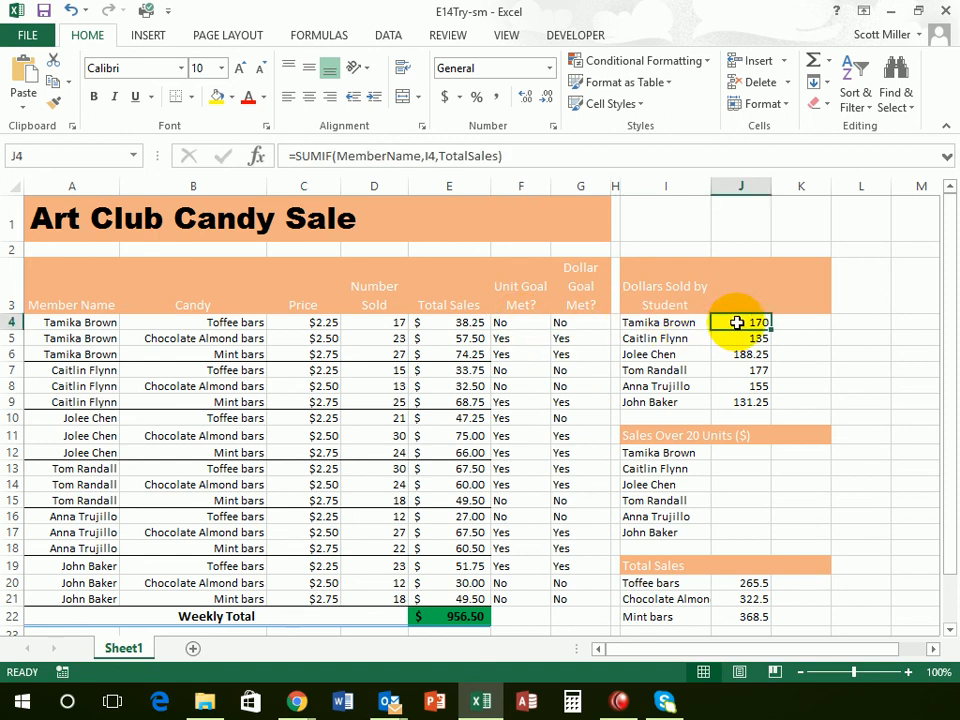
scroll(735, 536, "down", 1)
left_click(740, 467)
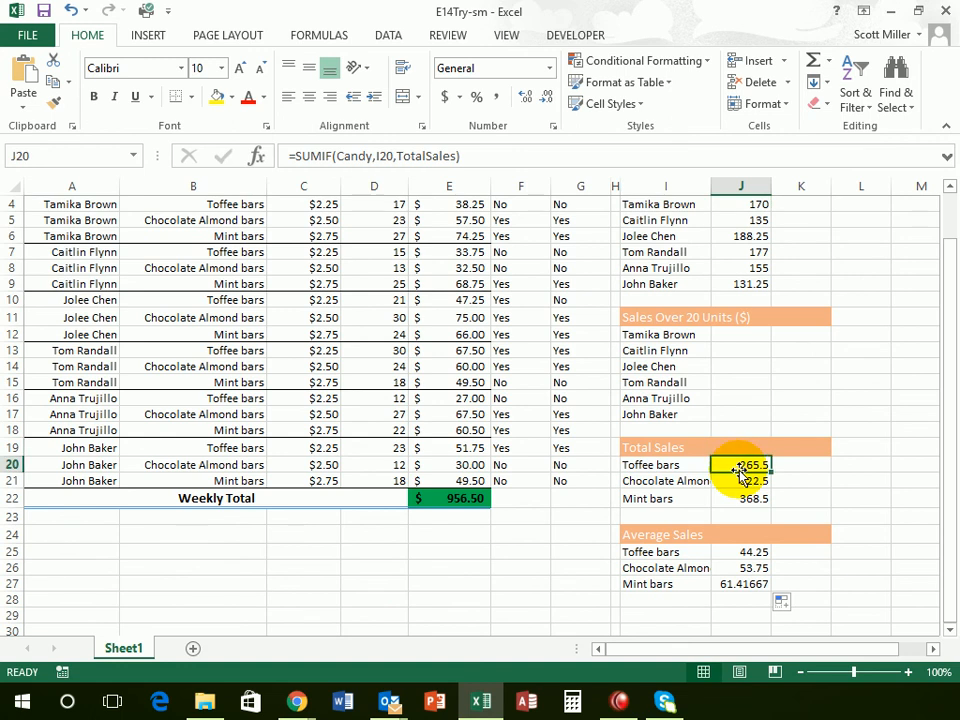
scroll(740, 467, "down", 2)
left_click(742, 456)
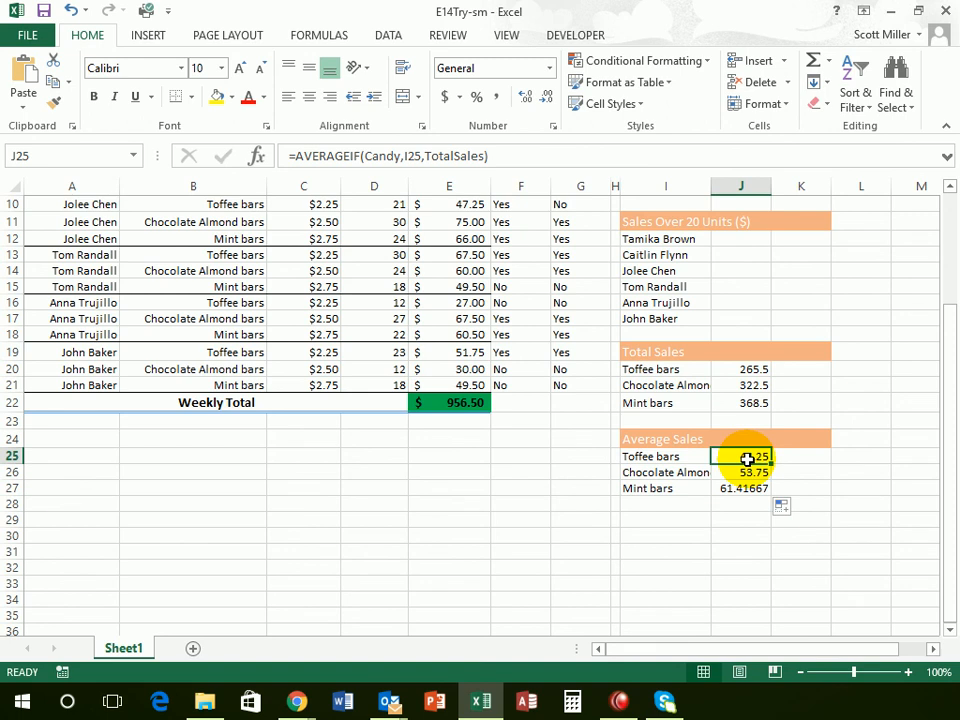
scroll(746, 457, "up", 1)
scroll(748, 456, "up", 1)
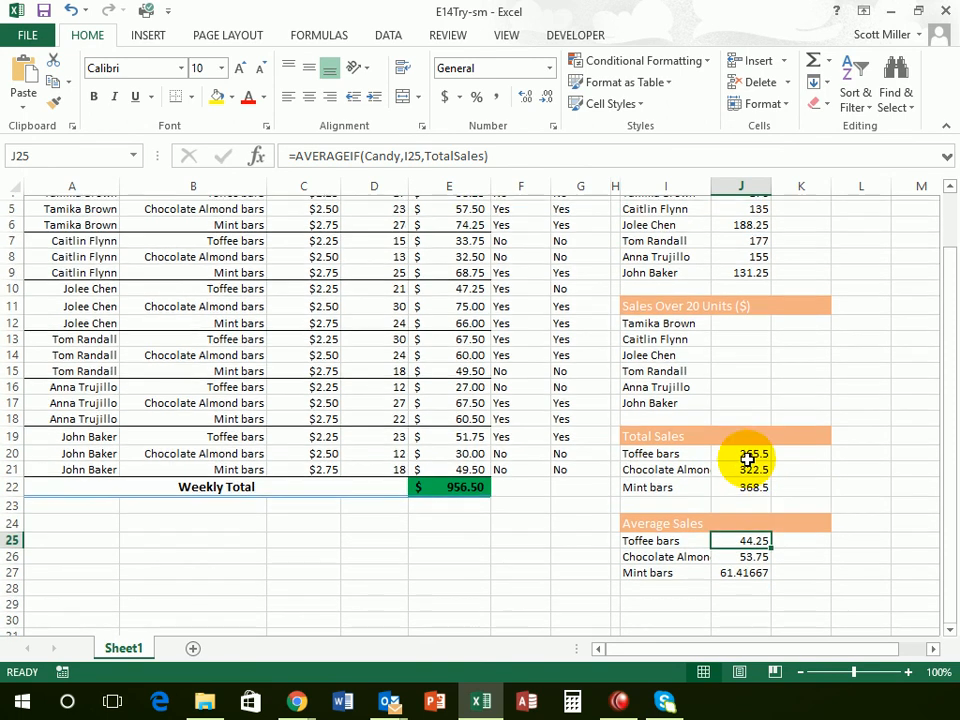
scroll(747, 457, "up", 2)
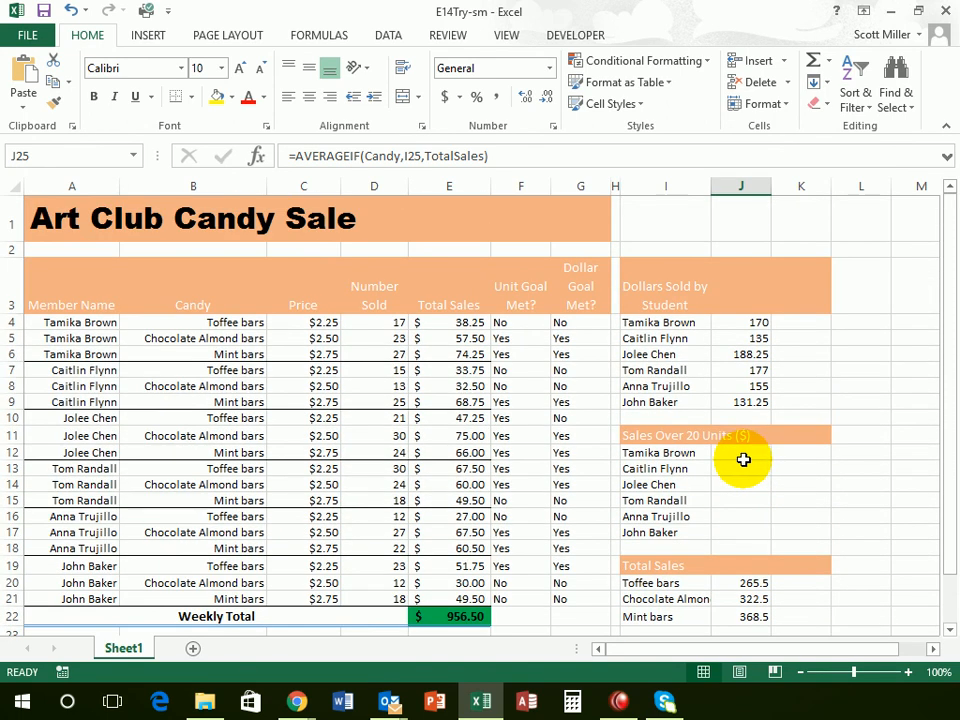